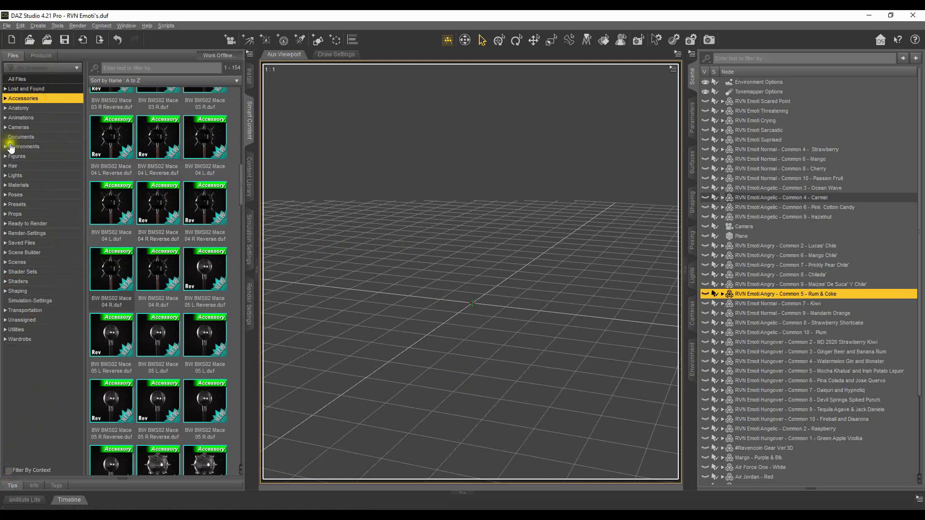
# Step: Show the Figures category of the content library and look through its assets and the scene's node list
pyautogui.click(19, 157)
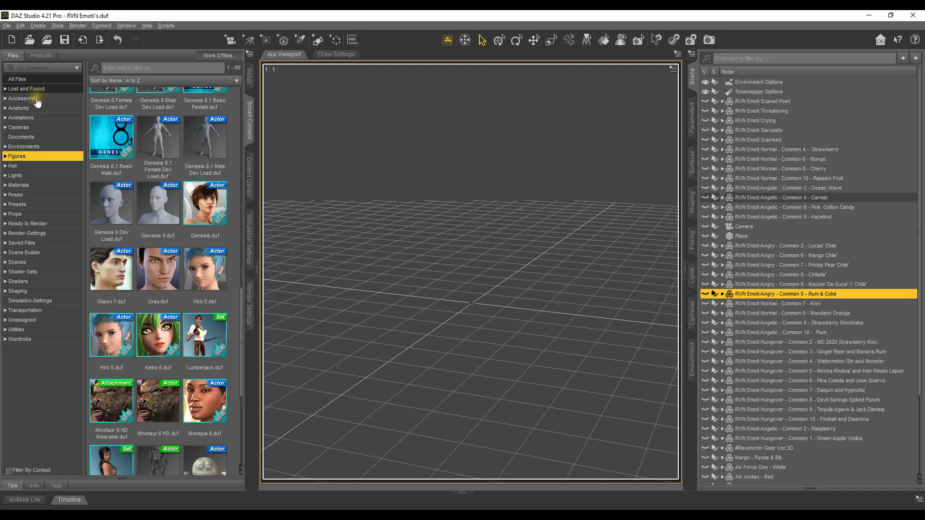
pyautogui.scroll(-4, 219, 336)
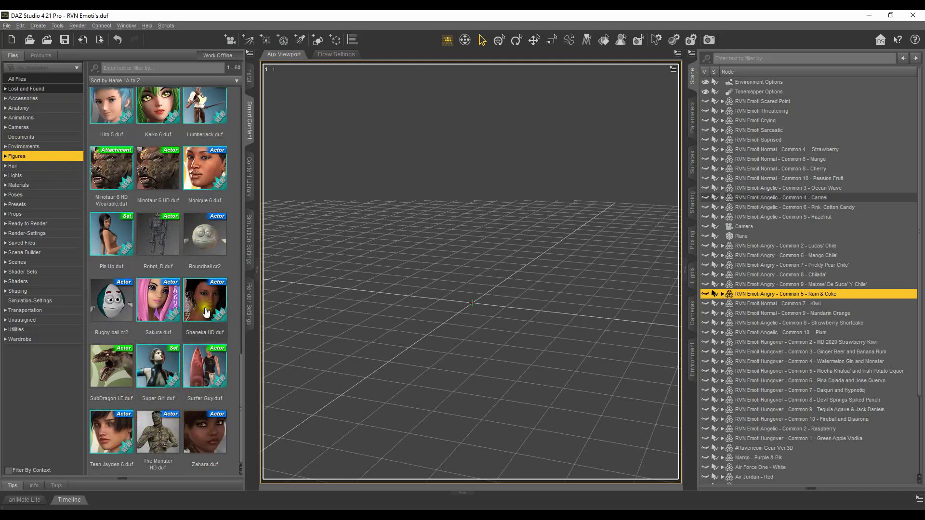
pyautogui.scroll(3, 204, 312)
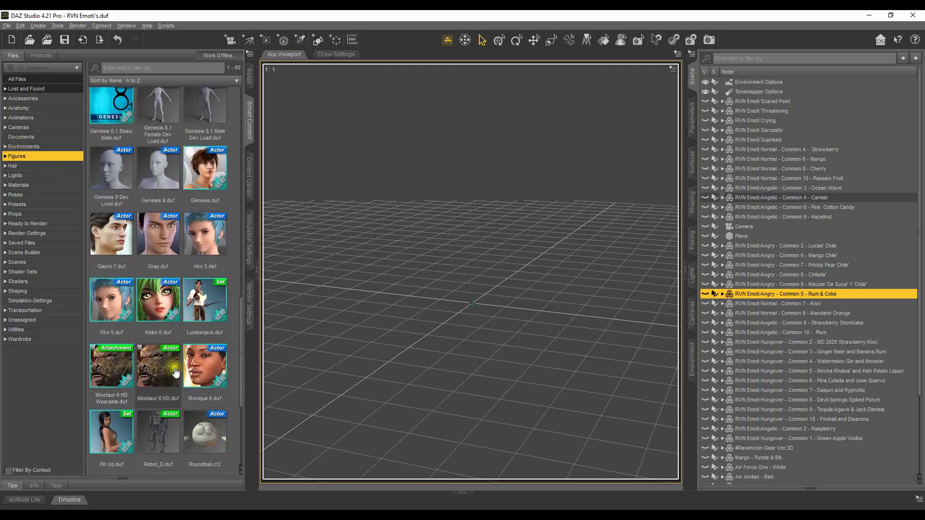
pyautogui.scroll(3, 159, 236)
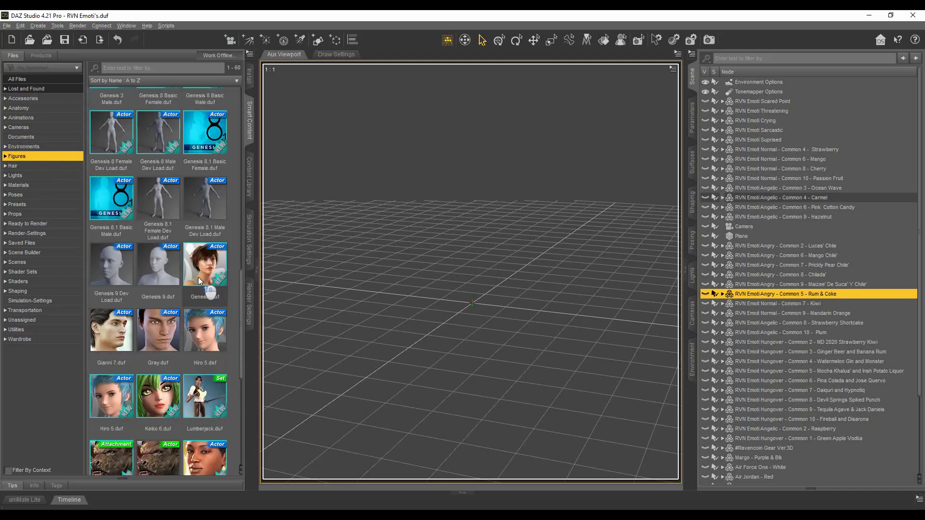
pyautogui.scroll(3, 155, 238)
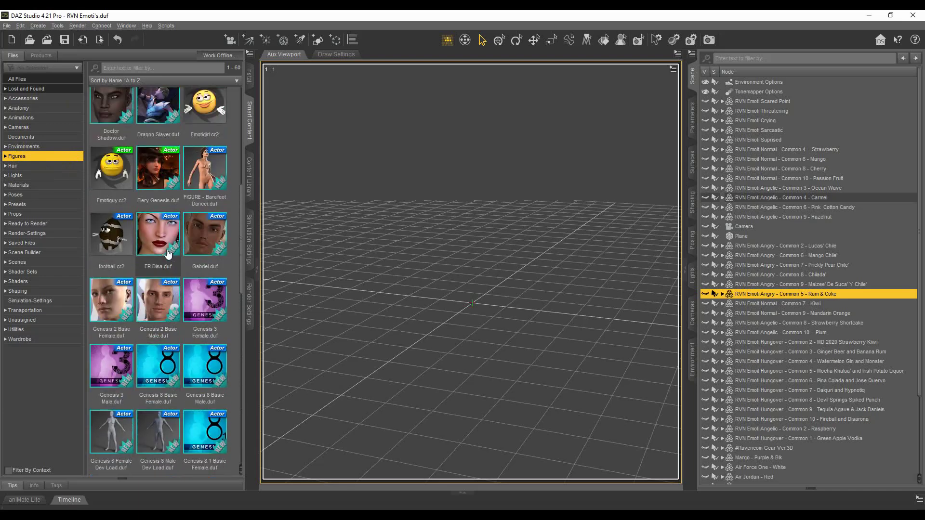
pyautogui.scroll(3, 202, 241)
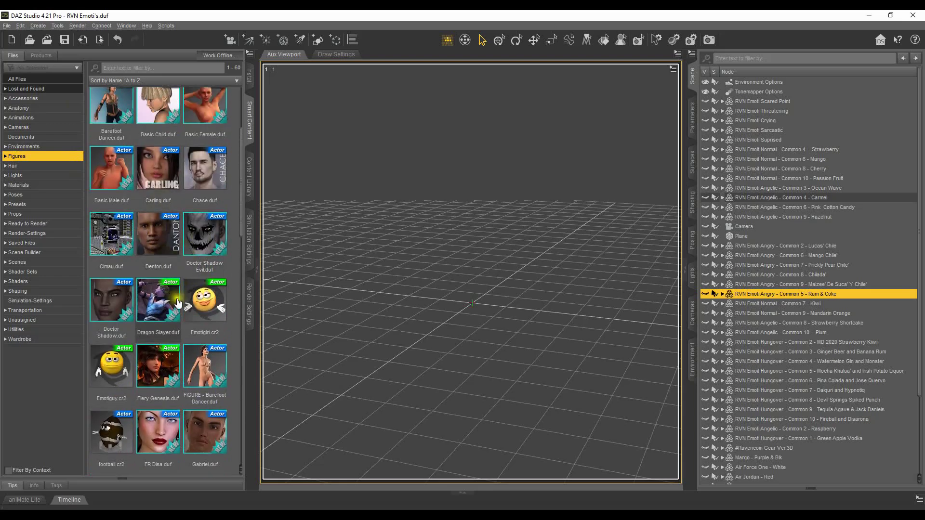
pyautogui.scroll(2, 183, 298)
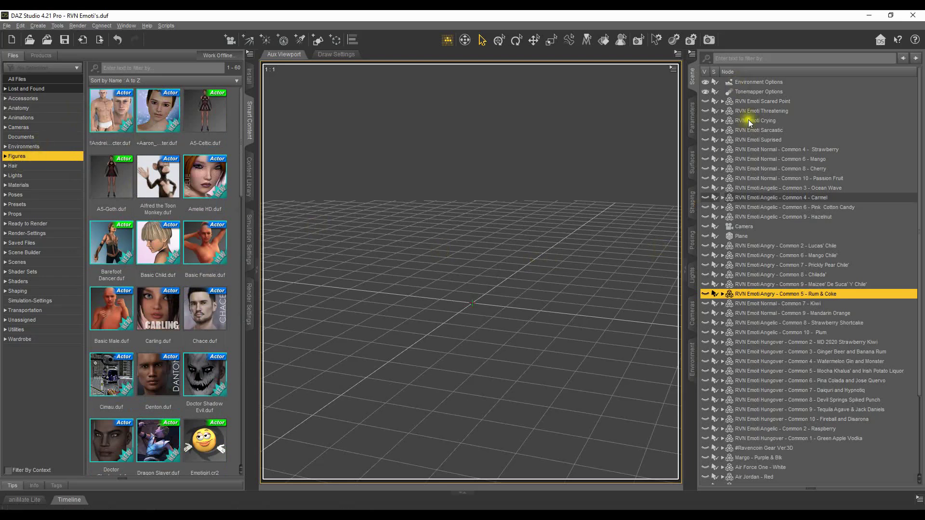
pyautogui.scroll(-3, 773, 383)
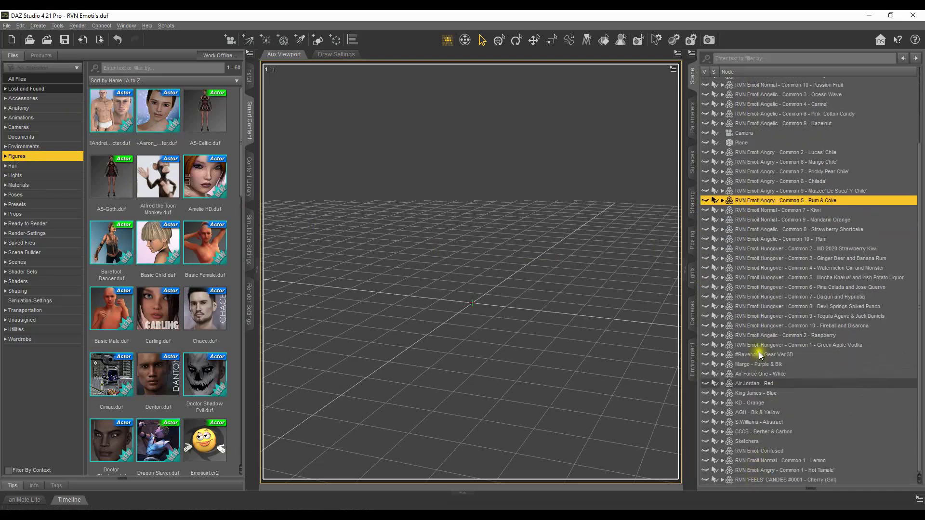
pyautogui.scroll(3, 764, 338)
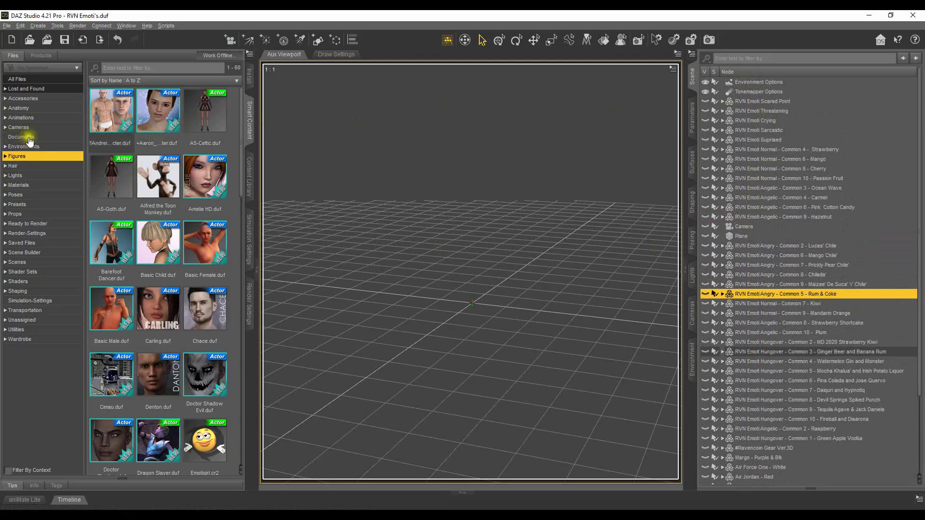
# Step: Zoom in on the empty perspective view and orbit it to face the floor grid straight on
pyautogui.click(405, 234)
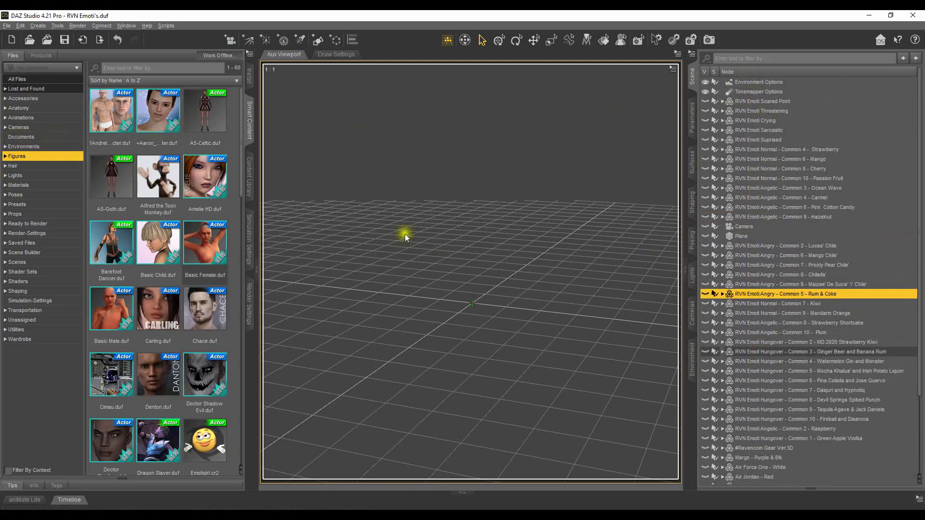
pyautogui.scroll(5, 475, 298)
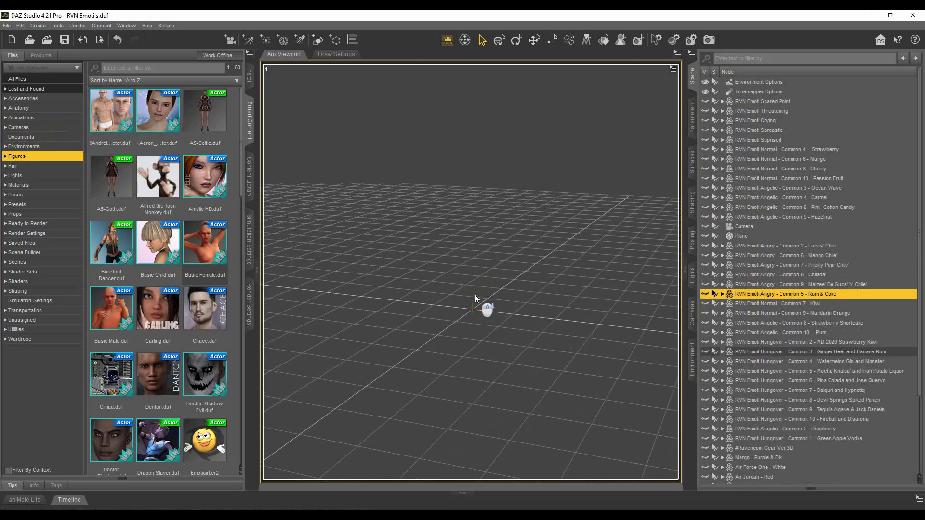
pyautogui.scroll(5, 475, 298)
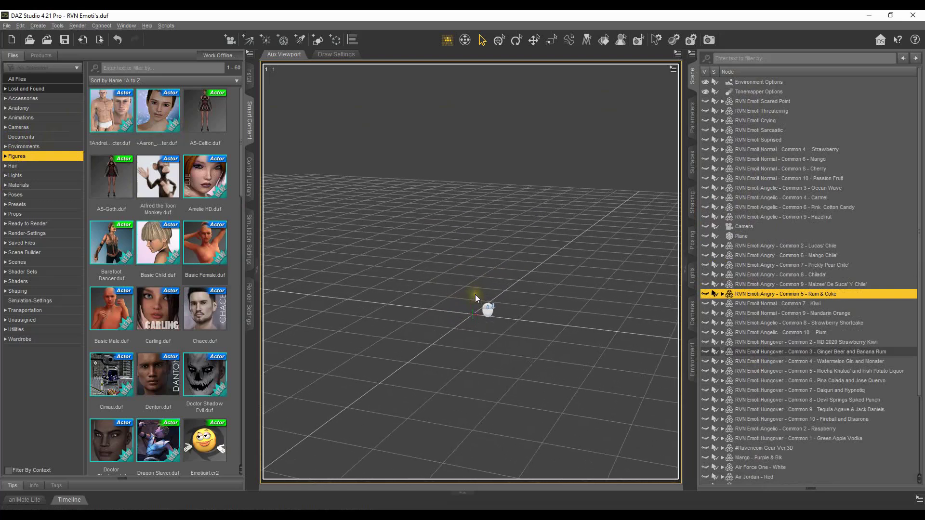
pyautogui.click(475, 296)
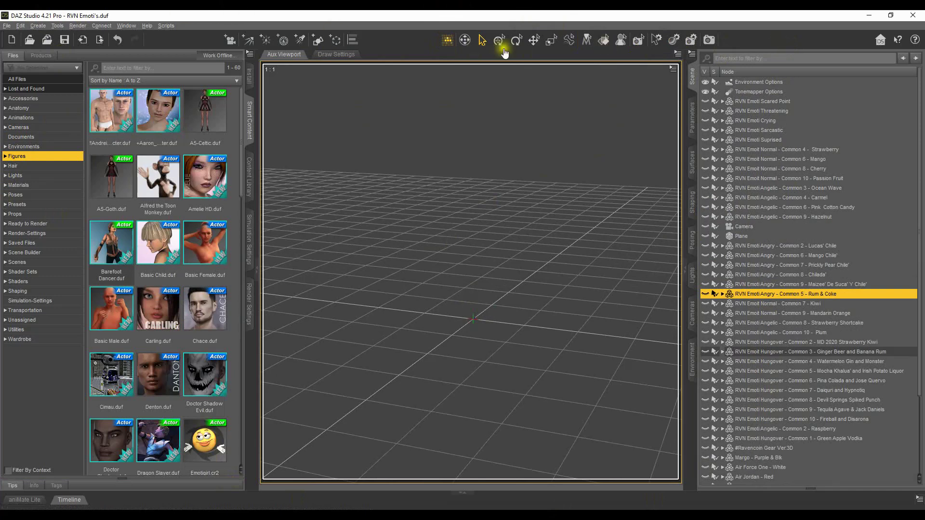
pyautogui.moveTo(639, 82)
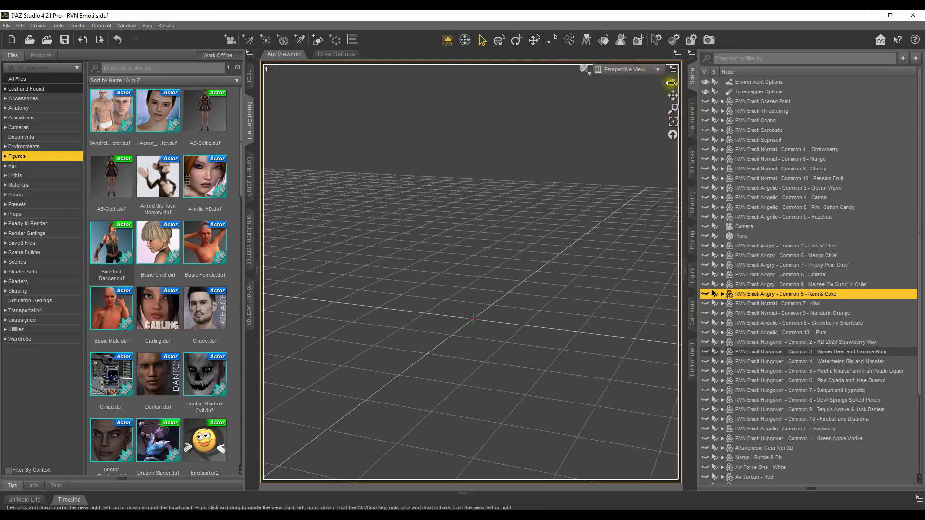
pyautogui.moveTo(672, 83)
pyautogui.mouseDown()
pyautogui.moveTo(672, 100)
pyautogui.moveTo(672, 86)
pyautogui.mouseUp()
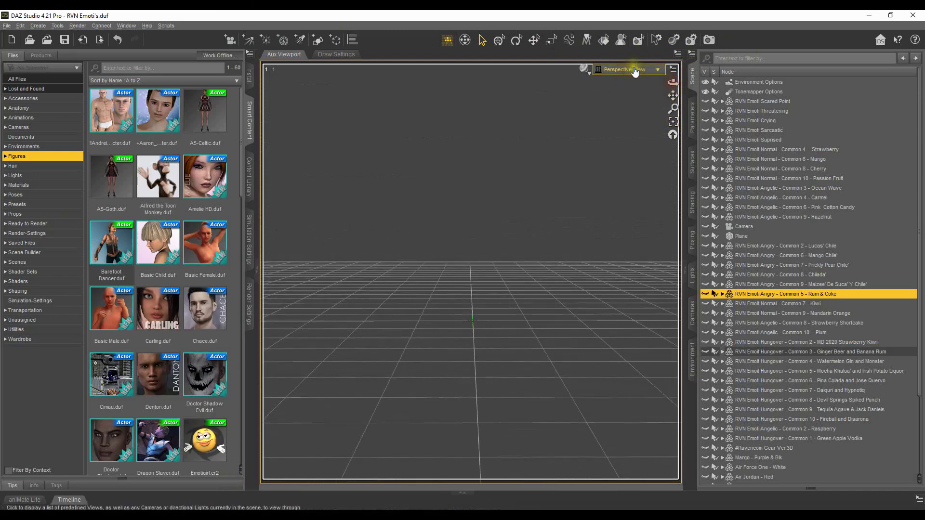
pyautogui.click(673, 73)
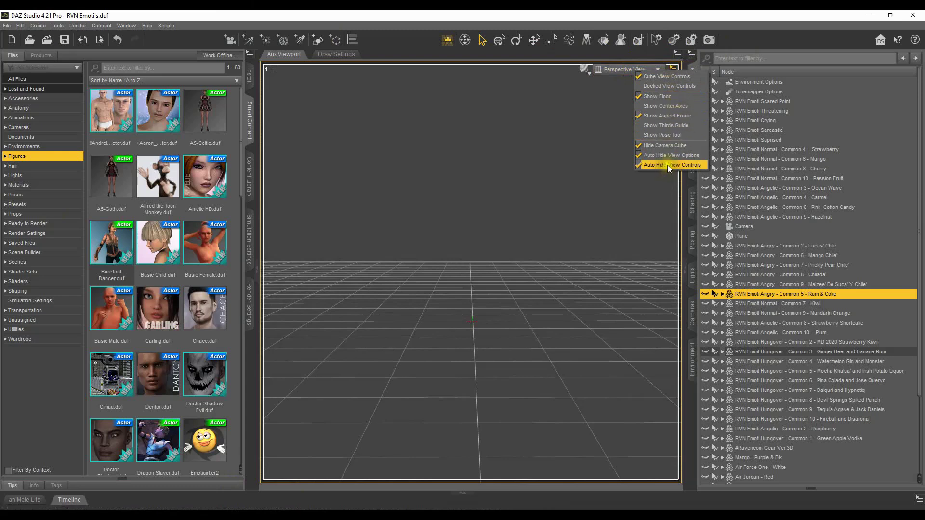
pyautogui.click(673, 71)
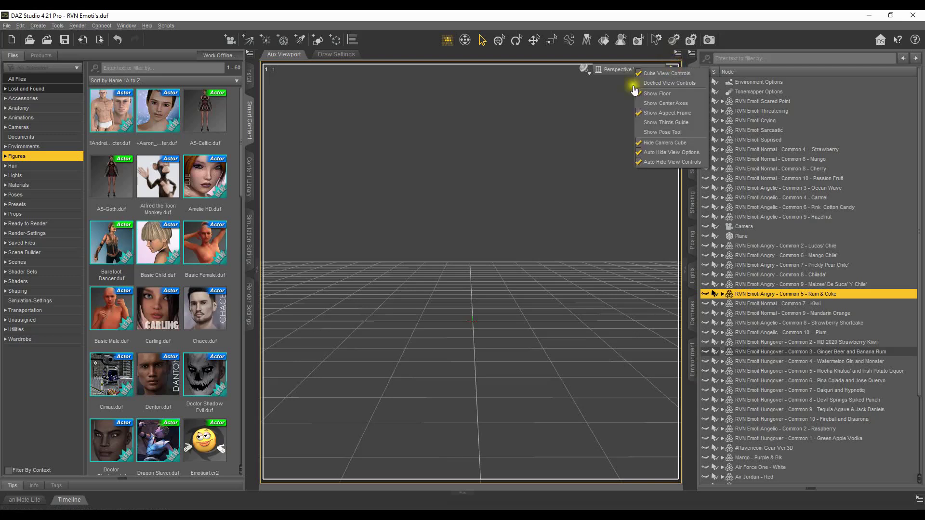
pyautogui.click(554, 53)
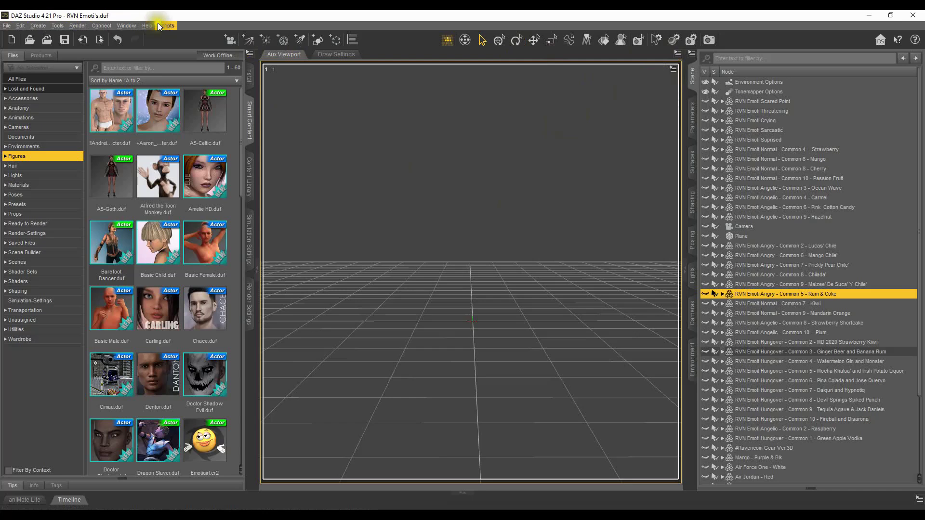
pyautogui.click(132, 25)
pyautogui.moveTo(147, 48)
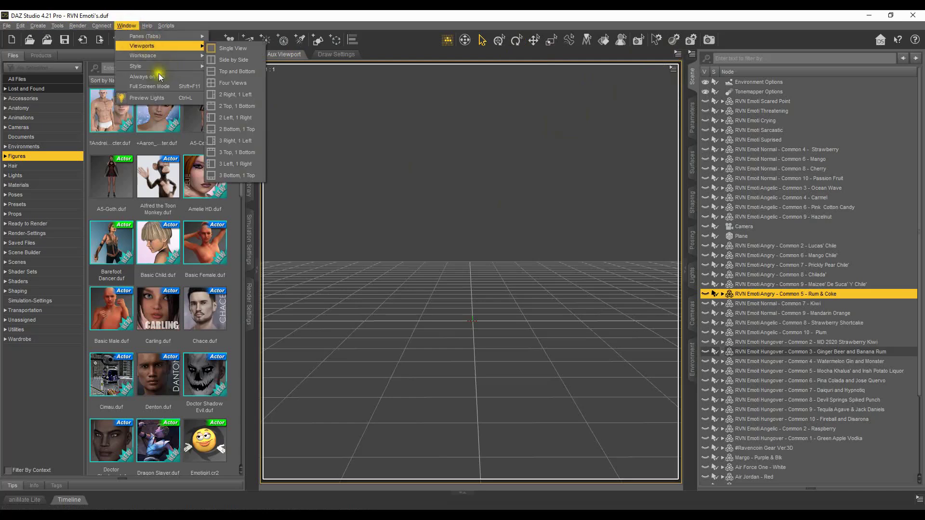
pyautogui.moveTo(93, 26)
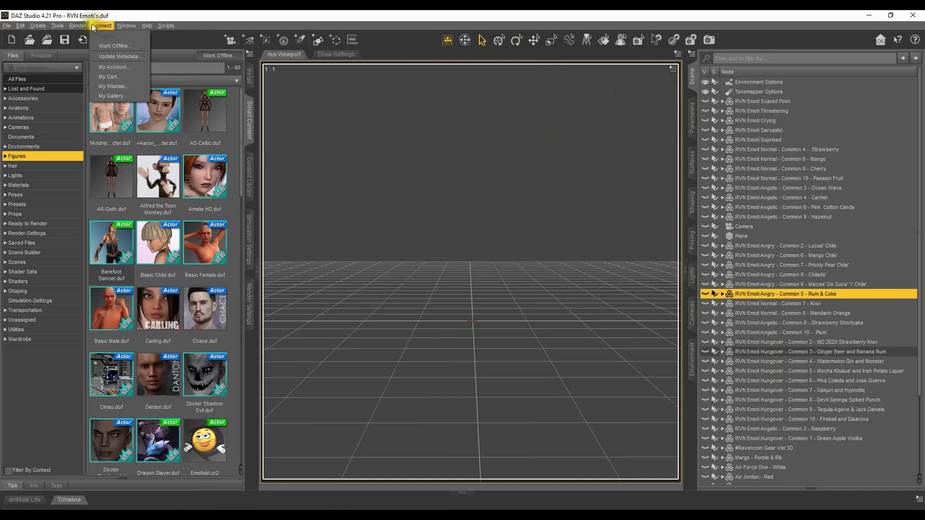
pyautogui.click(29, 28)
pyautogui.click(24, 27)
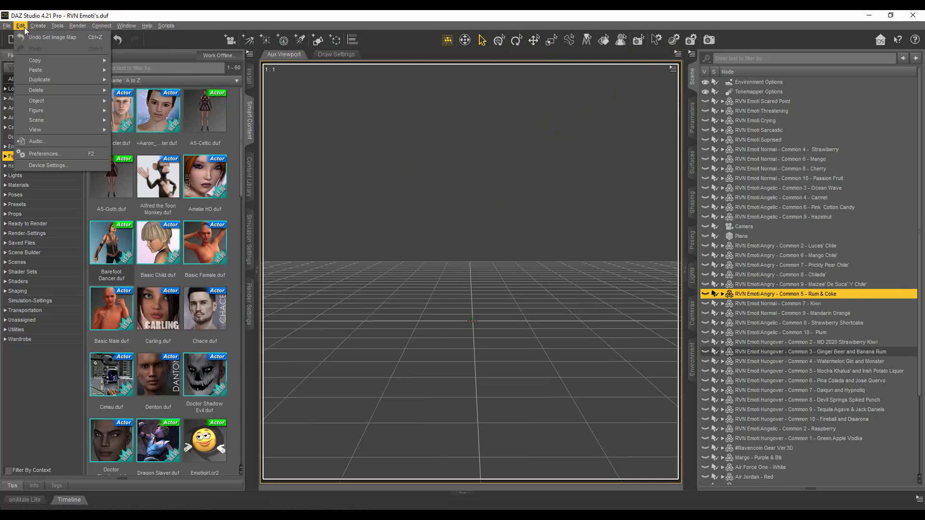
pyautogui.moveTo(7, 27)
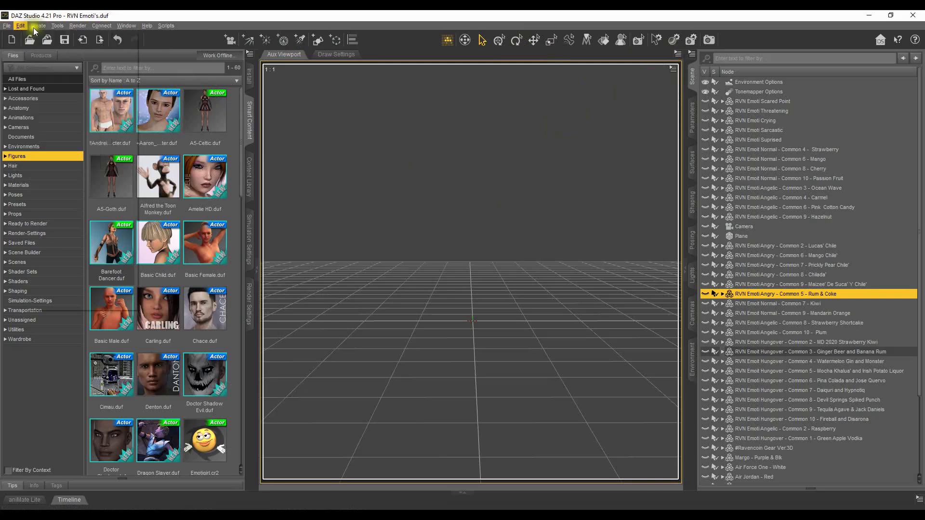
pyautogui.moveTo(133, 28)
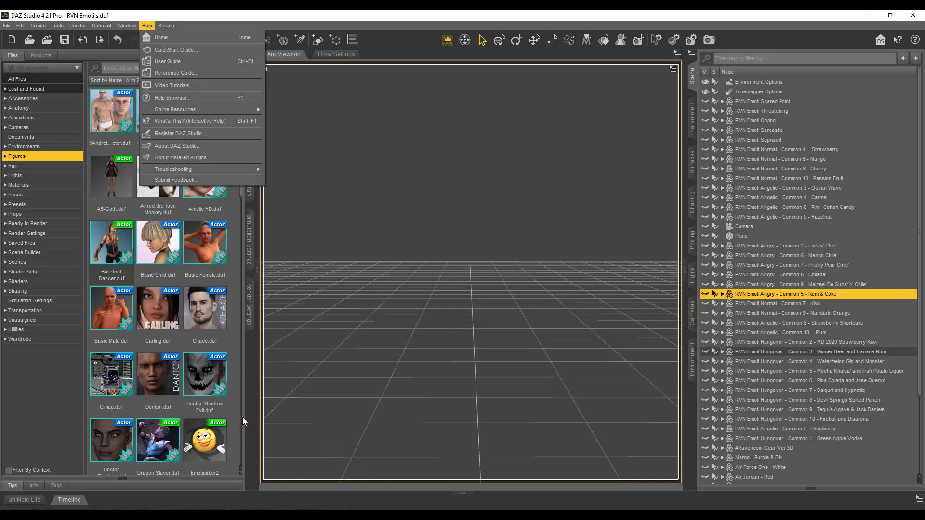
pyautogui.moveTo(101, 25)
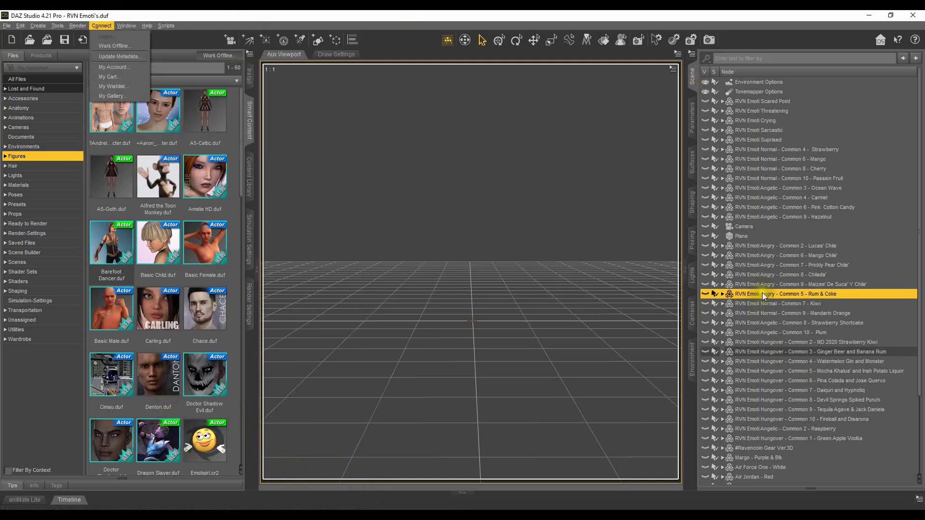
# Step: Select the Normal Common 4 - Strawberry figure, make it visible in the scene and view it through the Camera
pyautogui.click(761, 151)
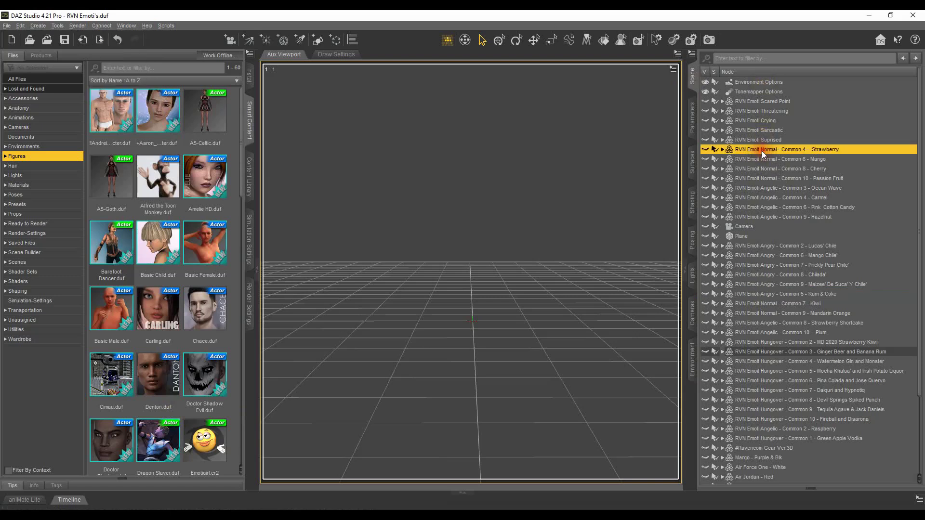
pyautogui.click(706, 149)
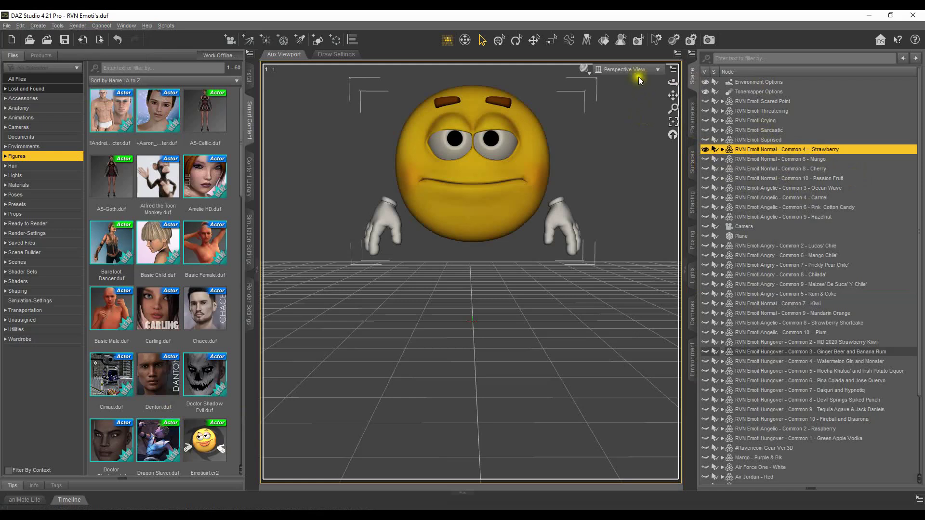
pyautogui.click(637, 70)
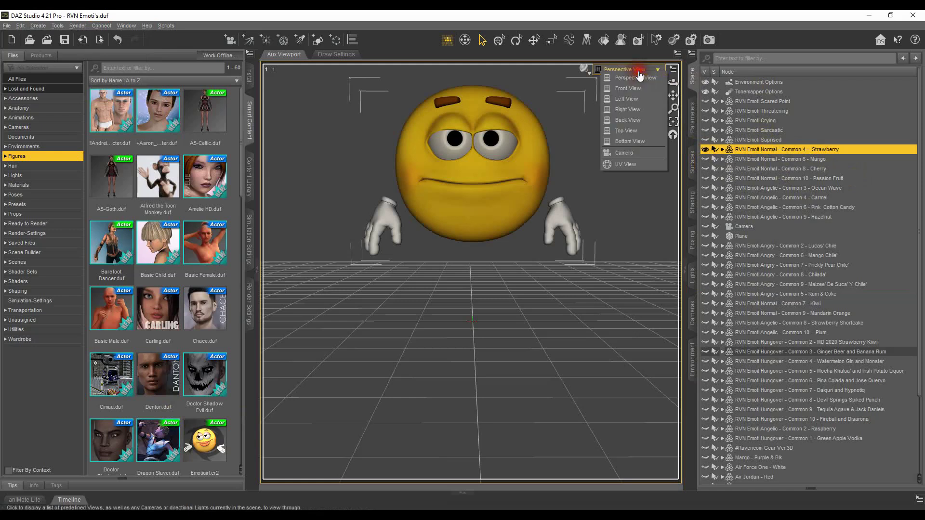
pyautogui.click(639, 153)
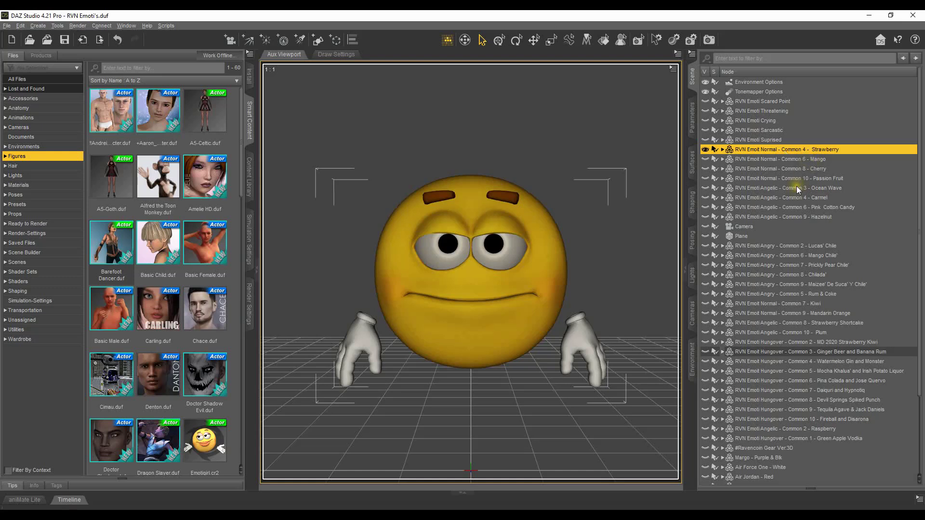
# Step: Hide the Strawberry figure, then show and select the Normal Common 6 - Mango figure instead
pyautogui.click(705, 150)
pyautogui.click(706, 150)
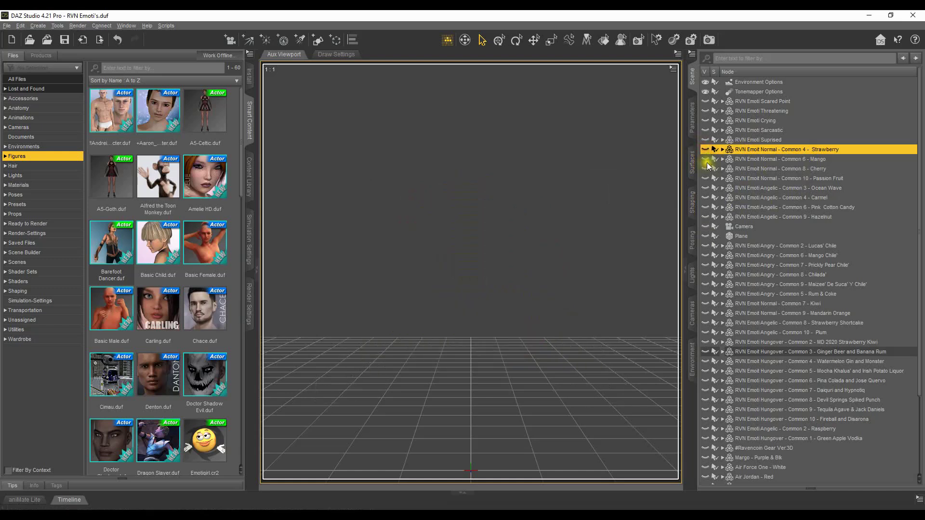
pyautogui.click(707, 159)
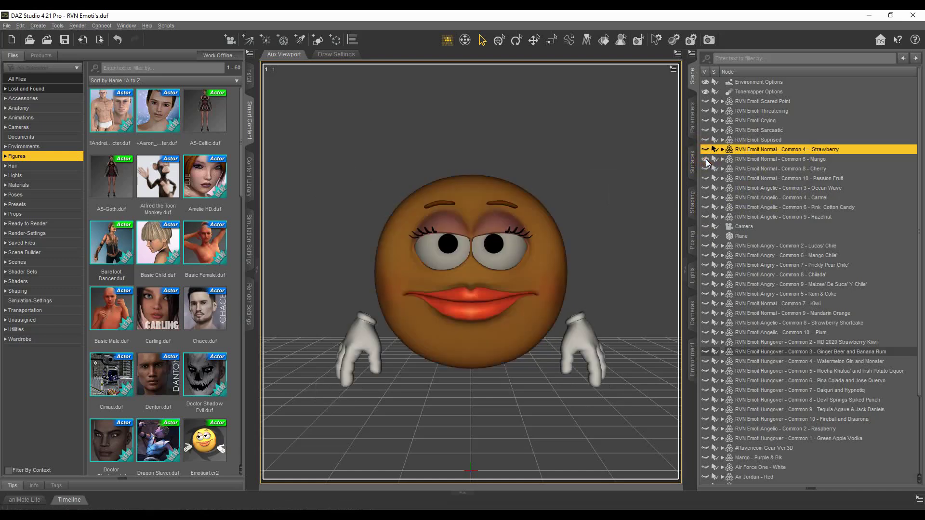
pyautogui.click(767, 159)
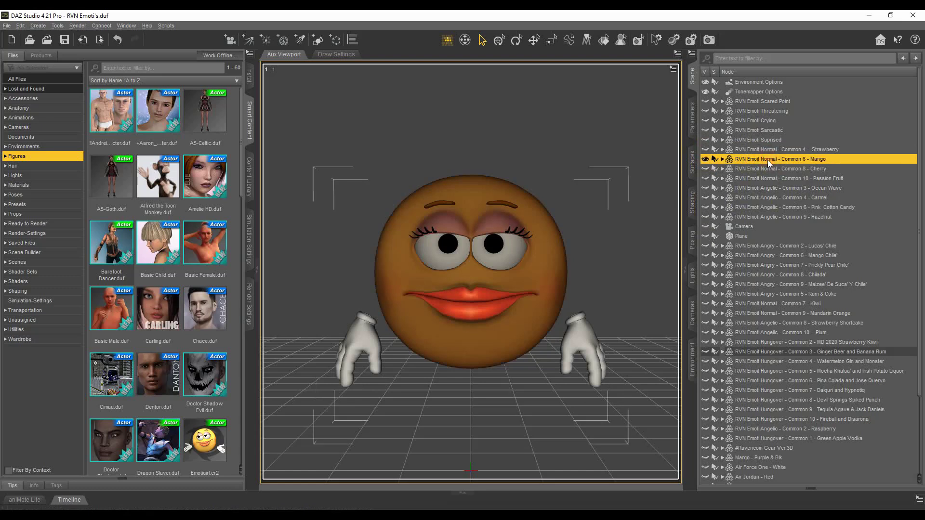
# Step: Select the Strawberry figure again, hide the Mango figure and make Strawberry visible
pyautogui.click(769, 150)
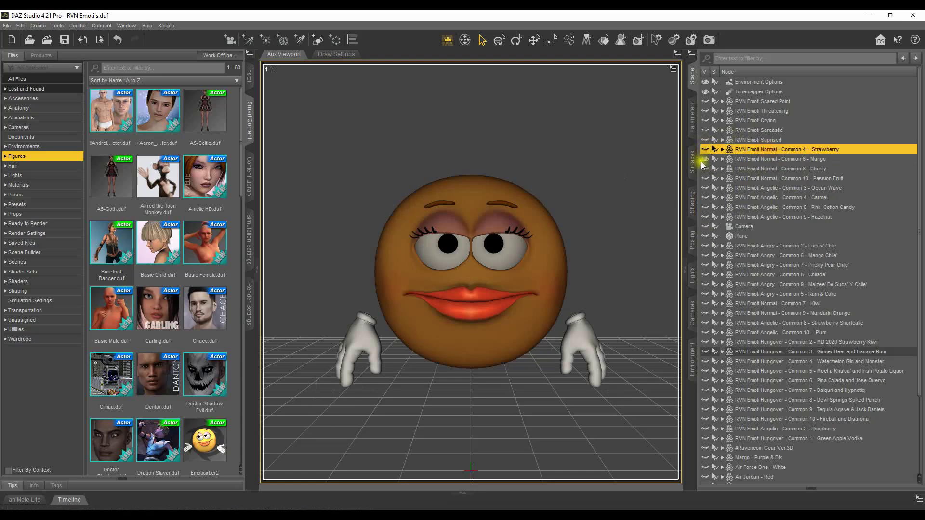
pyautogui.click(703, 159)
pyautogui.click(706, 149)
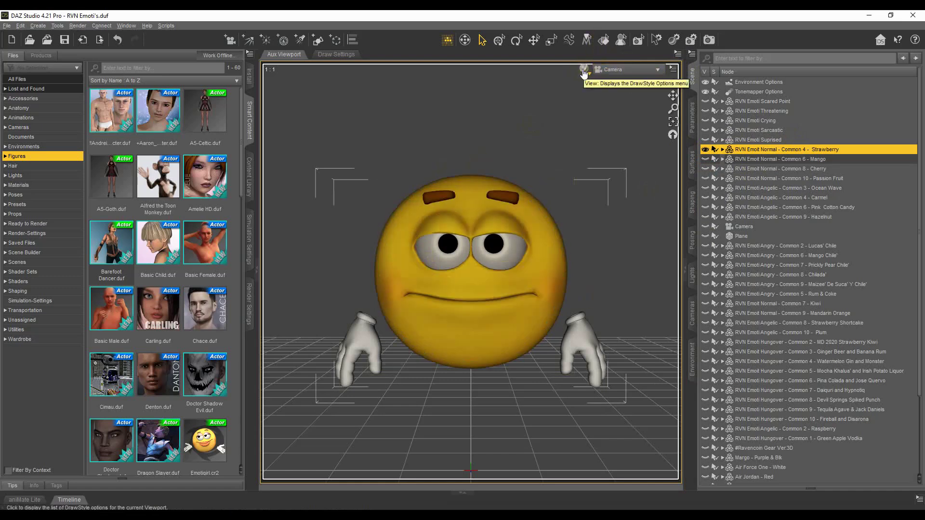
pyautogui.click(583, 71)
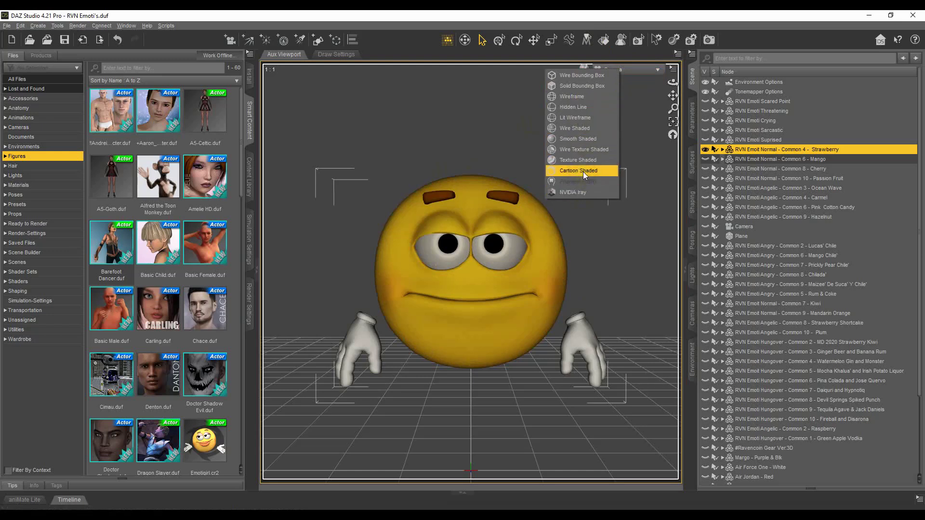
pyautogui.click(523, 60)
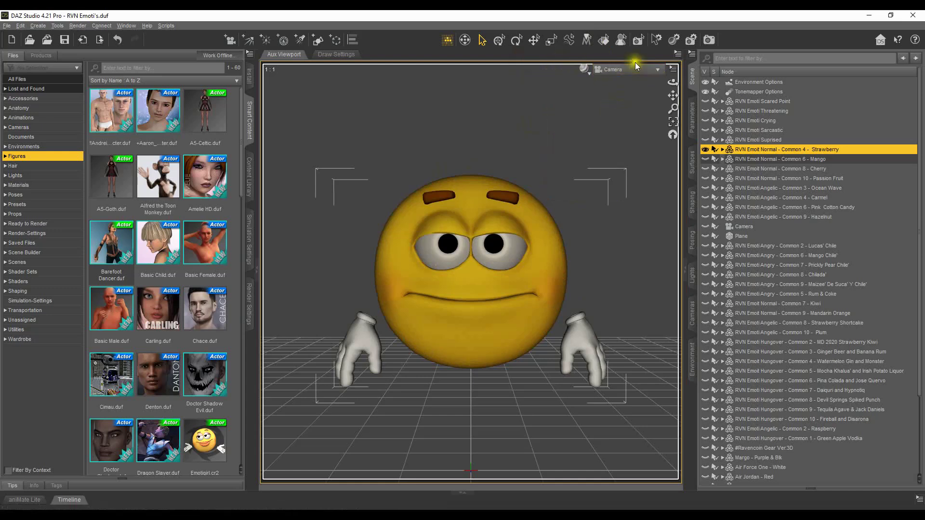
# Step: Set the viewport's draw style to NVIDIA Iray to preview the Strawberry figure with its rendered materials
pyautogui.click(584, 69)
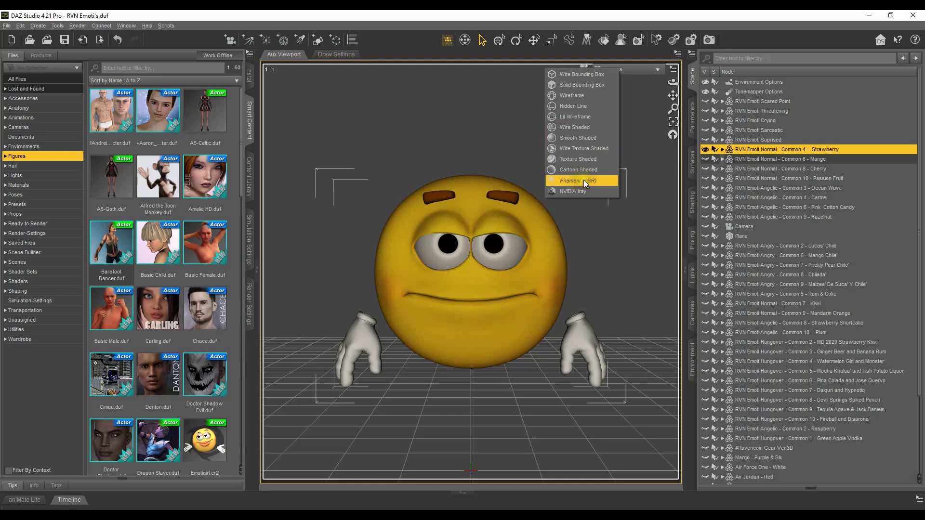
pyautogui.click(586, 192)
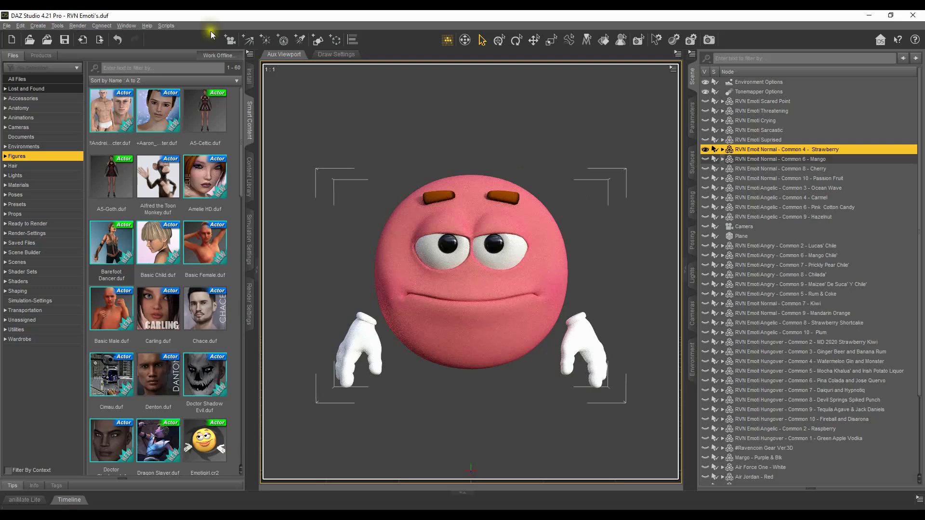
# Step: Open the render settings and set the render type to Image Series
pyautogui.click(83, 27)
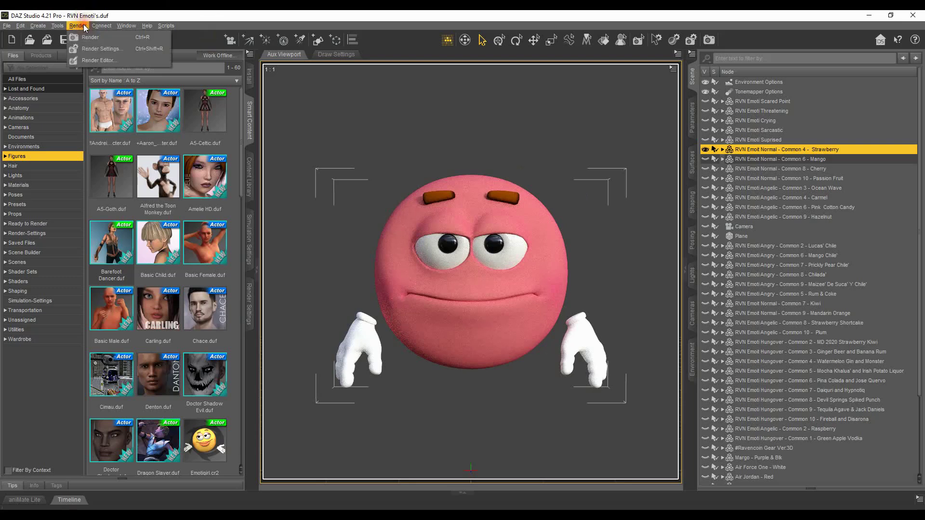
pyautogui.click(87, 48)
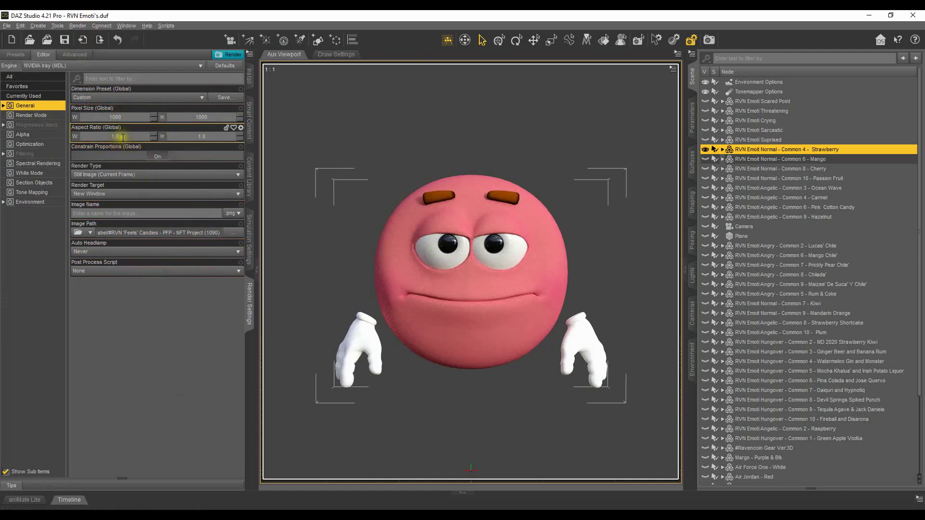
pyautogui.click(139, 175)
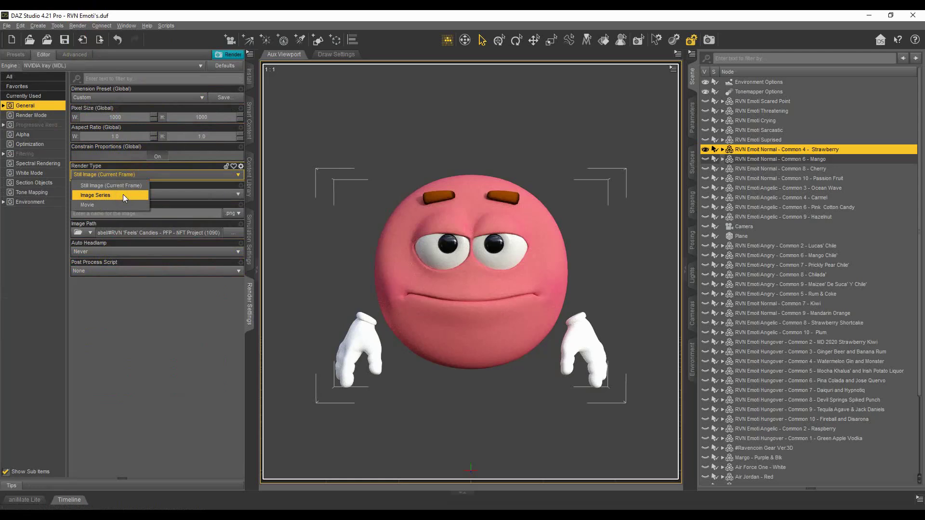
pyautogui.click(123, 195)
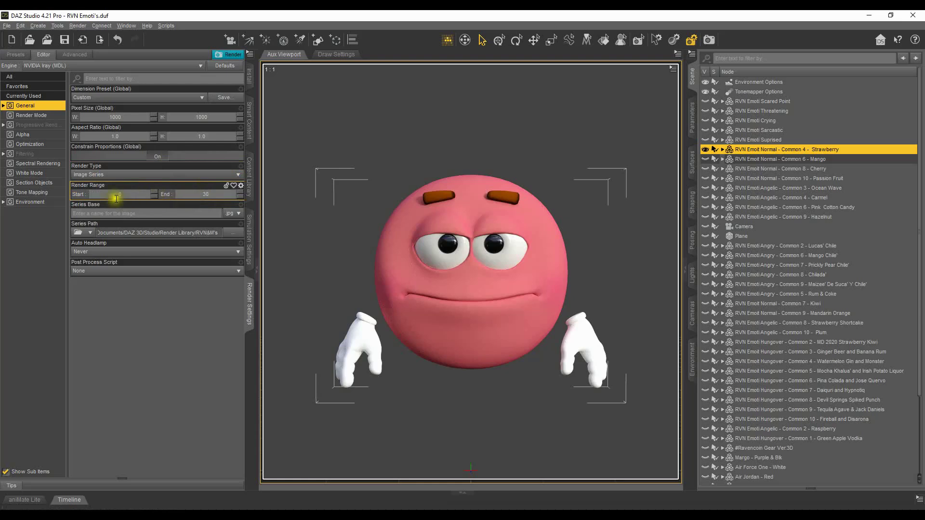
# Step: Check the end frame of the render range against the timeline, then collapse the timeline again
pyautogui.click(211, 194)
pyautogui.click(66, 499)
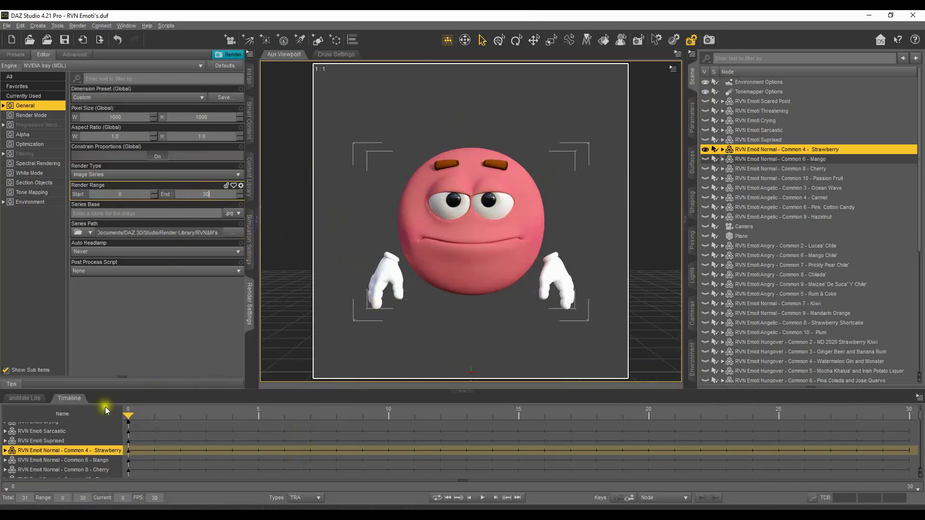
pyautogui.click(65, 399)
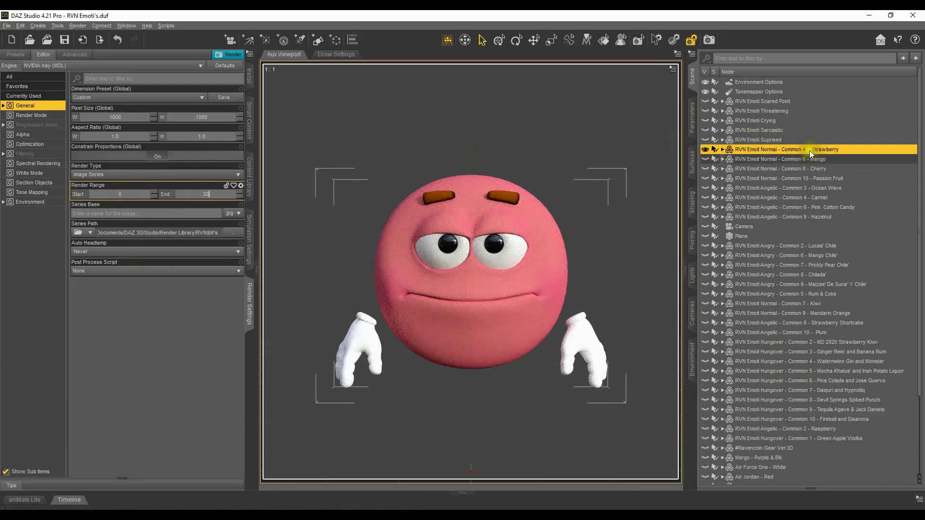
# Step: Switch the viewport to Perspective View, replace Iray with a non-rendered shaded draw style, and zoom out from the figure
pyautogui.moveTo(565, 77)
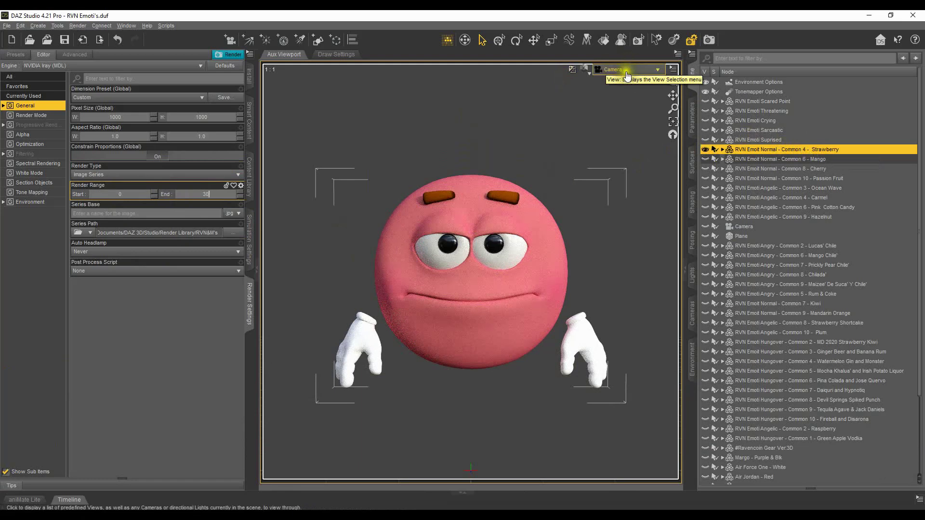
pyautogui.click(629, 71)
pyautogui.click(625, 95)
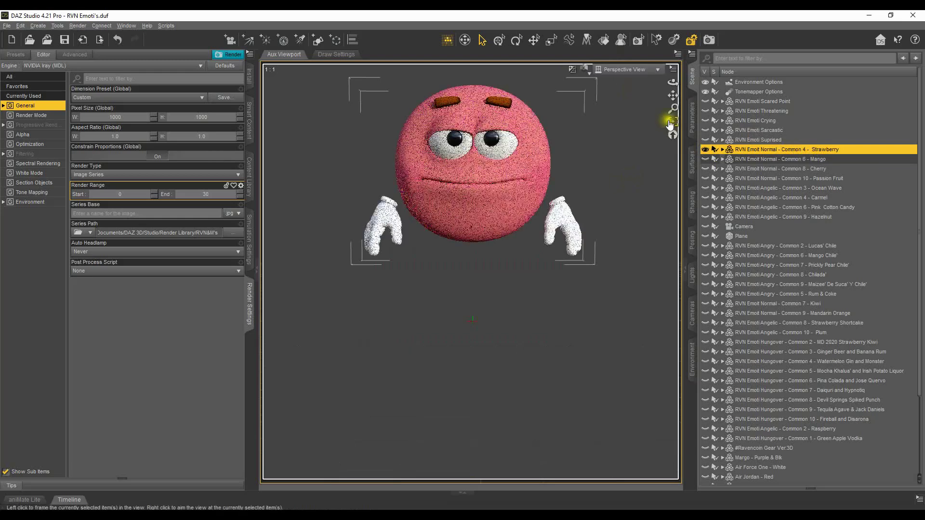
pyautogui.click(592, 71)
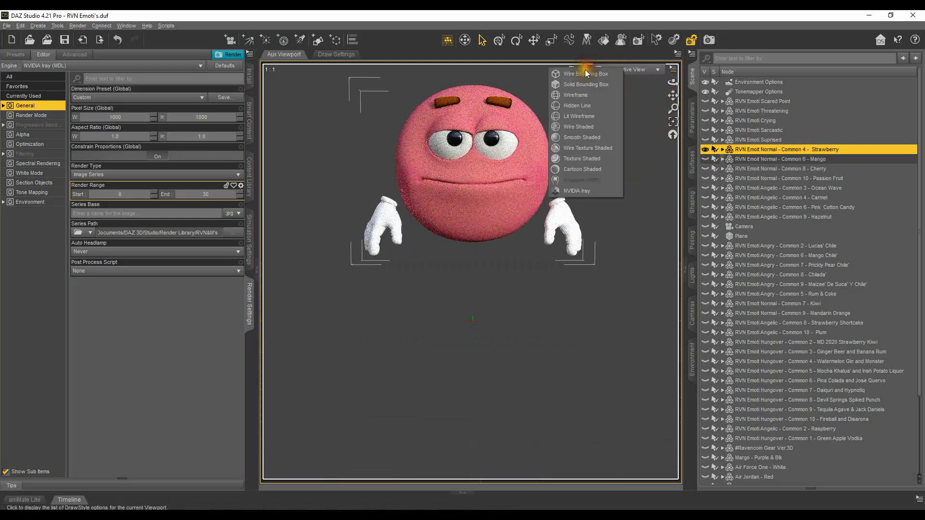
pyautogui.click(583, 167)
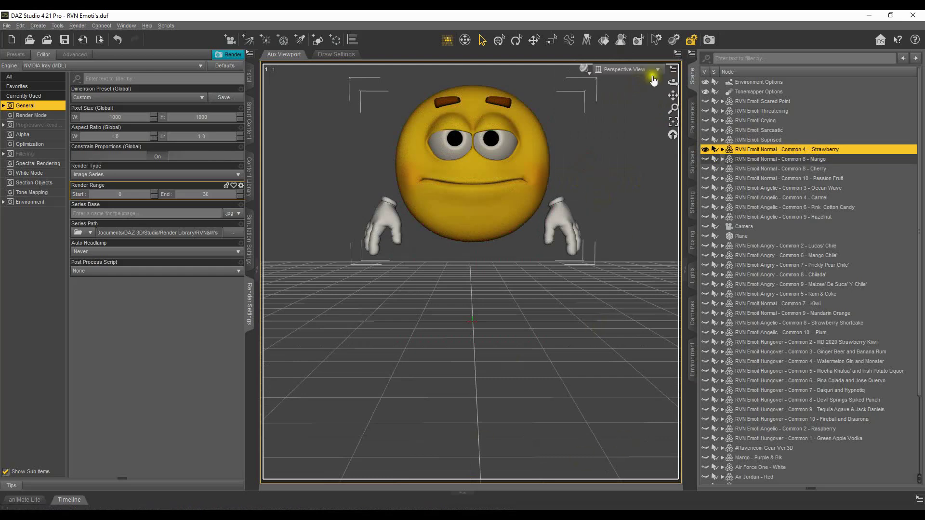
pyautogui.moveTo(673, 109); pyautogui.dragTo(674, 123)
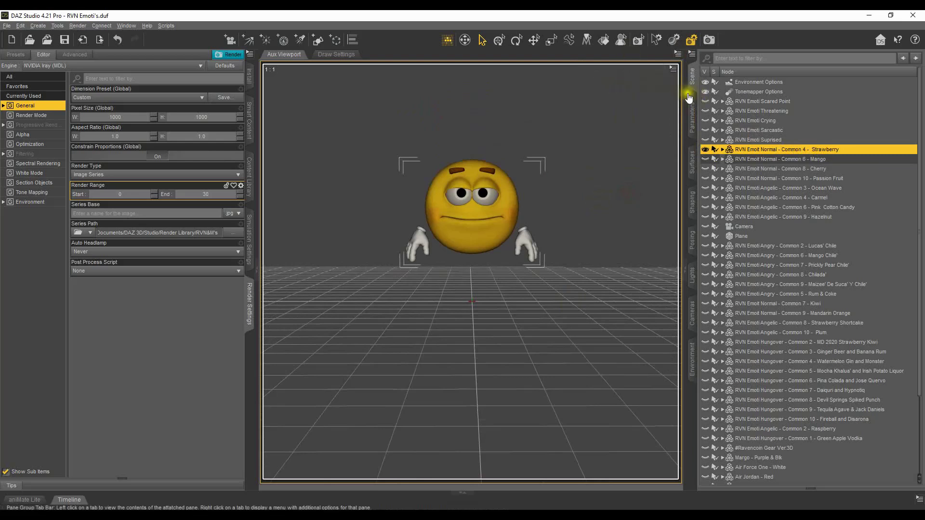
# Step: Compare the scene through the Camera and the Perspective View, then orbit the perspective view slightly
pyautogui.click(639, 66)
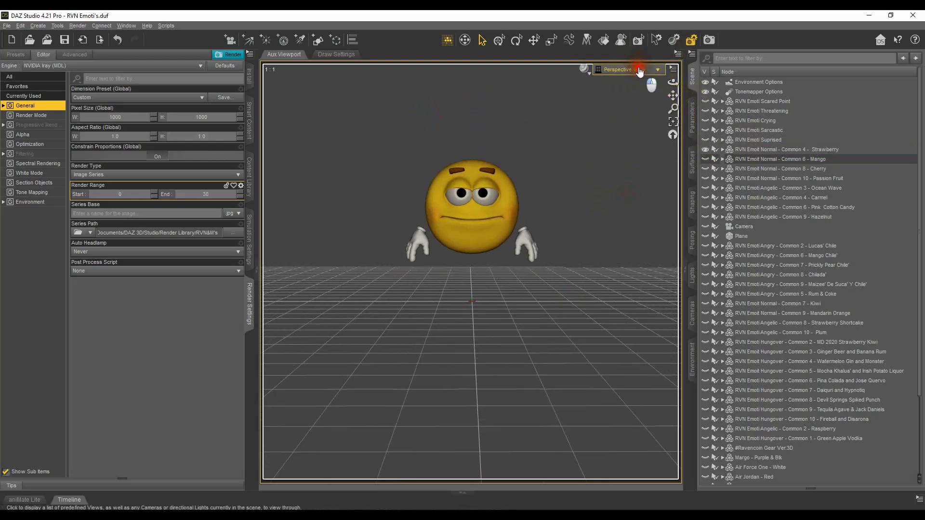
pyautogui.click(632, 146)
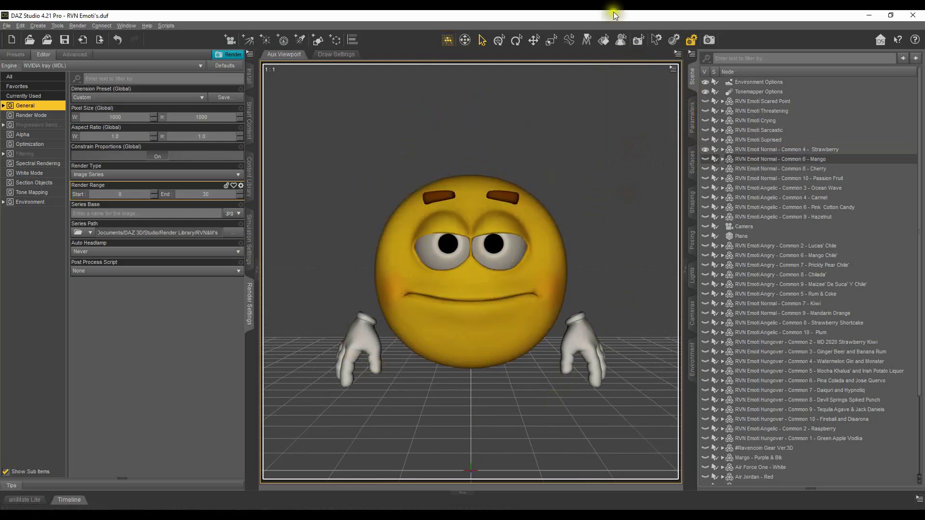
pyautogui.click(627, 70)
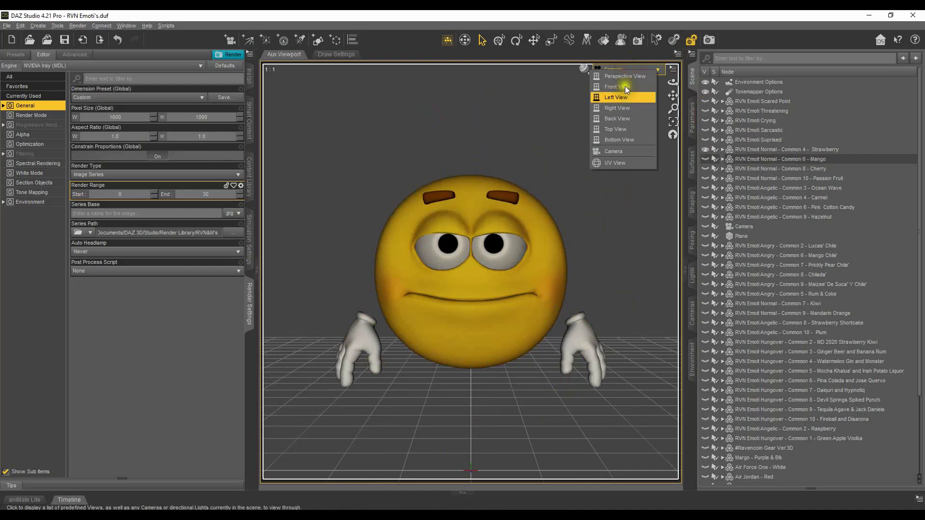
pyautogui.click(628, 72)
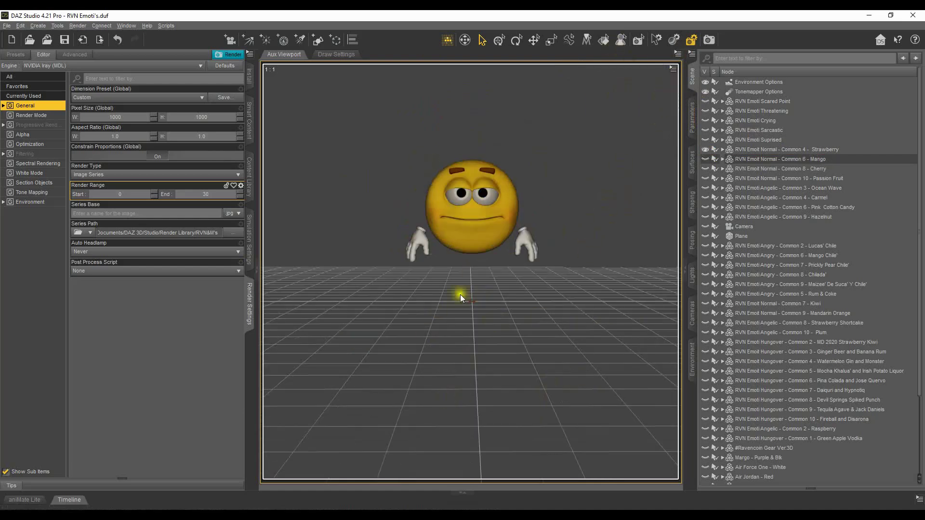
pyautogui.moveTo(672, 83)
pyautogui.mouseDown()
pyautogui.moveTo(662, 83)
pyautogui.moveTo(672, 80)
pyautogui.mouseUp()
pyautogui.moveTo(671, 82); pyautogui.dragTo(797, 69)
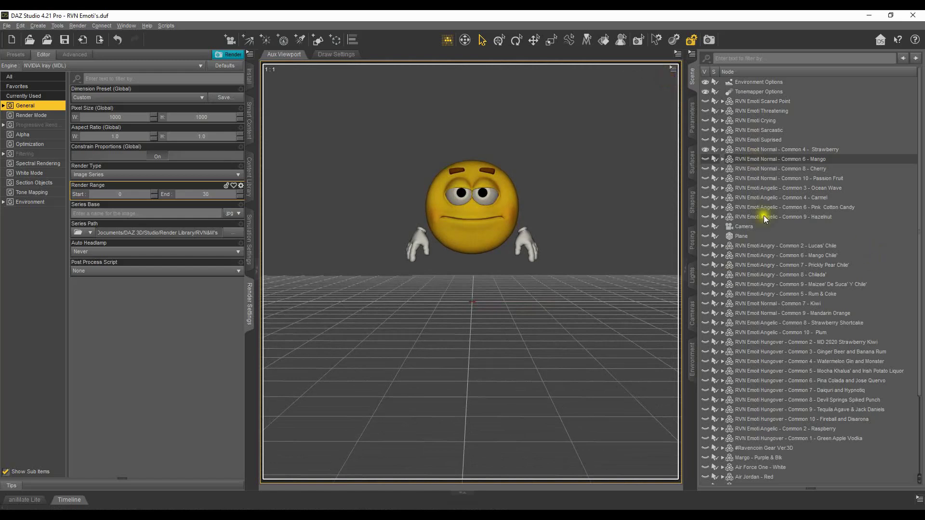
# Step: Select the Camera in the scene list, make it visible and orbit the view to see it from the side
pyautogui.click(743, 227)
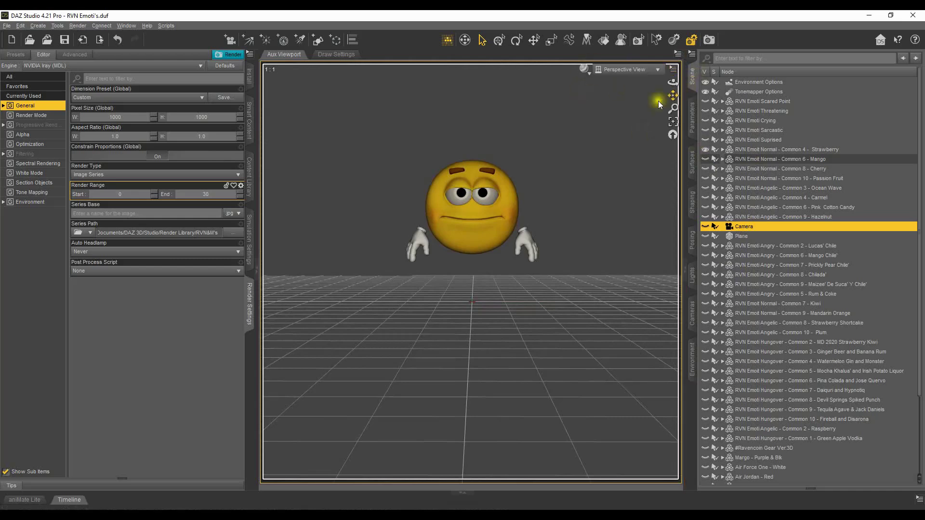
pyautogui.click(705, 227)
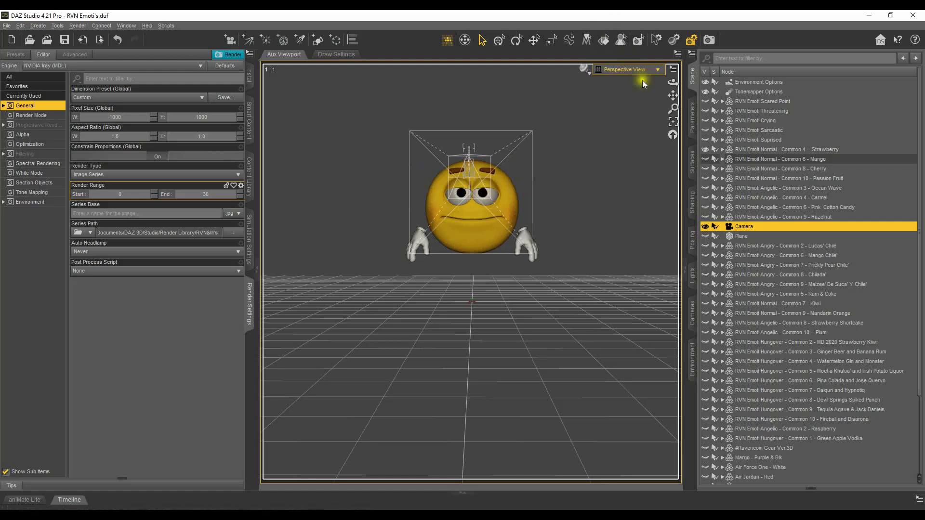
pyautogui.moveTo(672, 82); pyautogui.dragTo(563, 225)
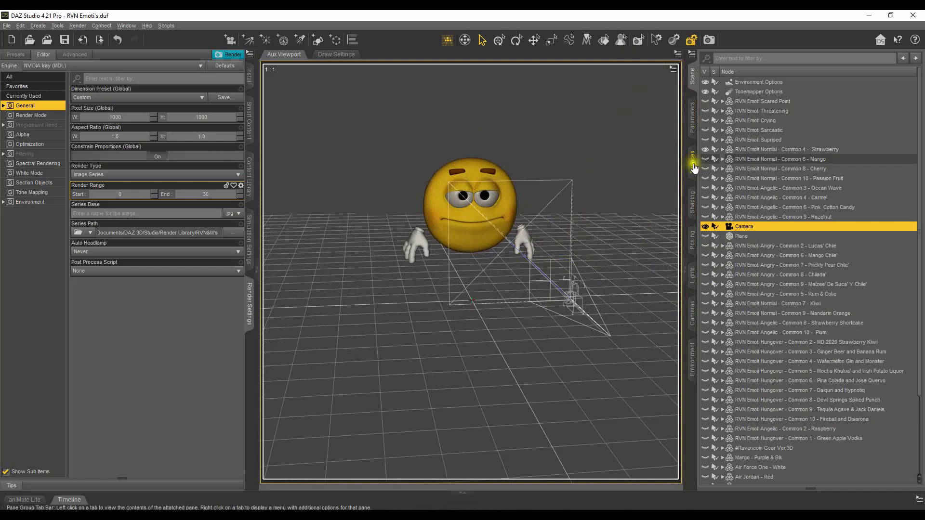
# Step: Open the Camera's parameters and look through its transform, display, lens and depth of field properties
pyautogui.click(697, 119)
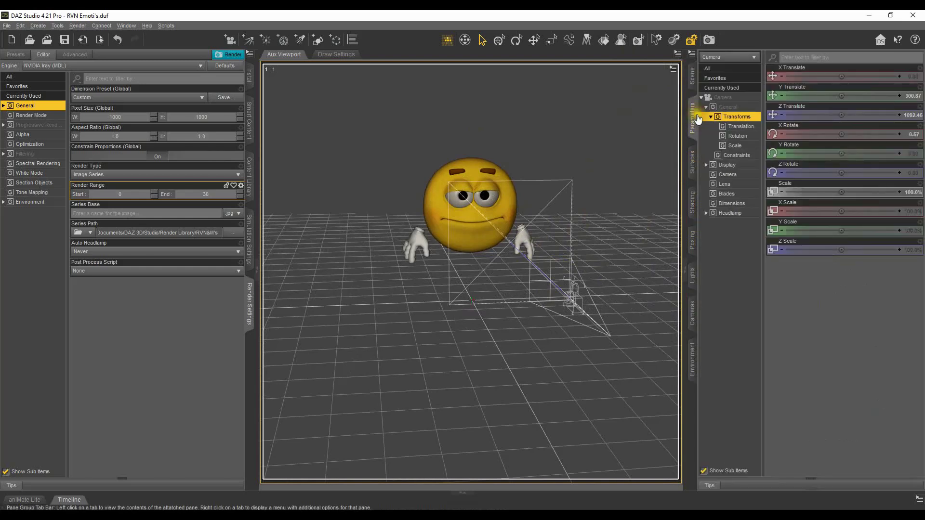
pyautogui.click(723, 97)
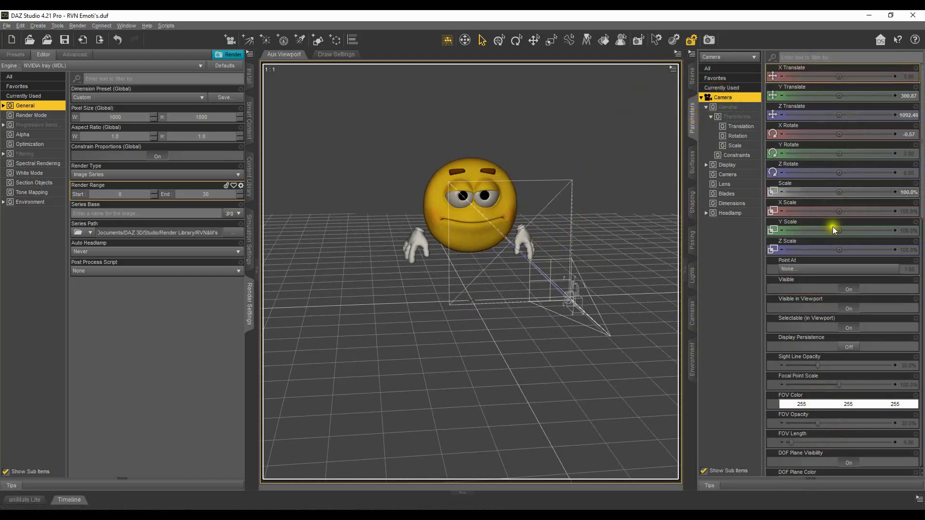
pyautogui.scroll(-5, 836, 290)
pyautogui.scroll(-4, 835, 291)
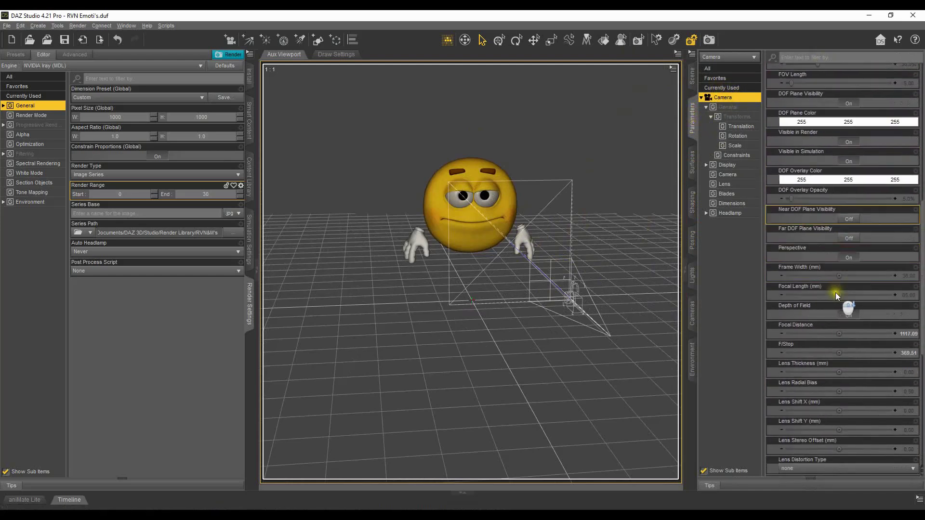
pyautogui.scroll(-2, 835, 293)
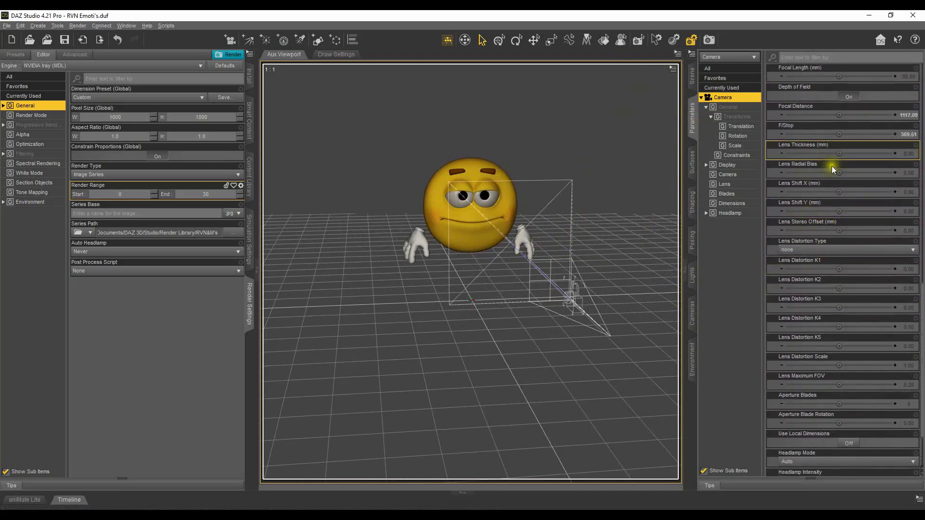
pyautogui.scroll(10, 835, 299)
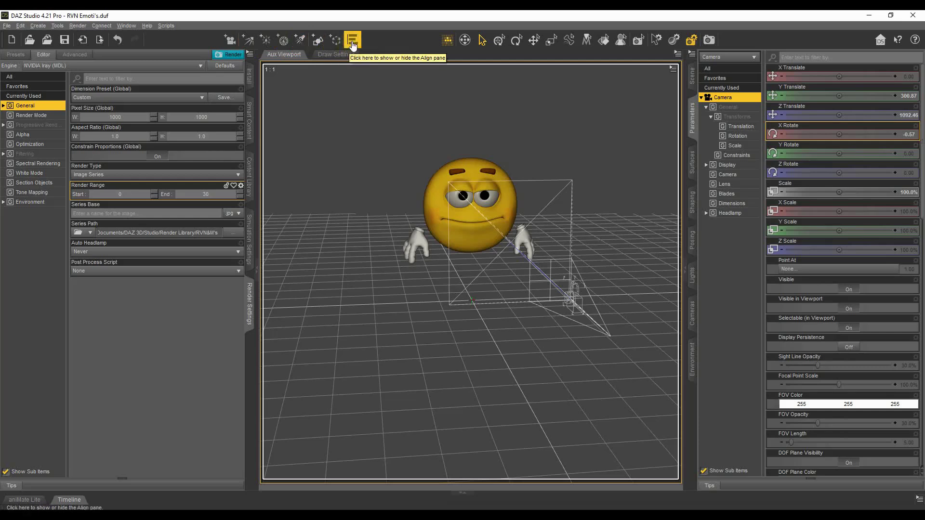
# Step: Review the viewport tools, including the Universal, Rotate, Translate, ActivePose and aniMate2 tools
pyautogui.click(481, 42)
pyautogui.click(498, 42)
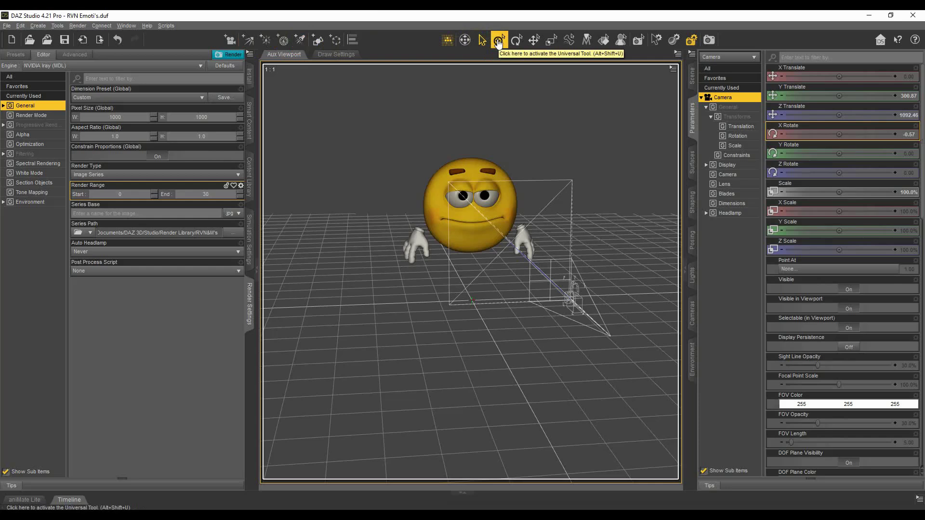
pyautogui.click(519, 41)
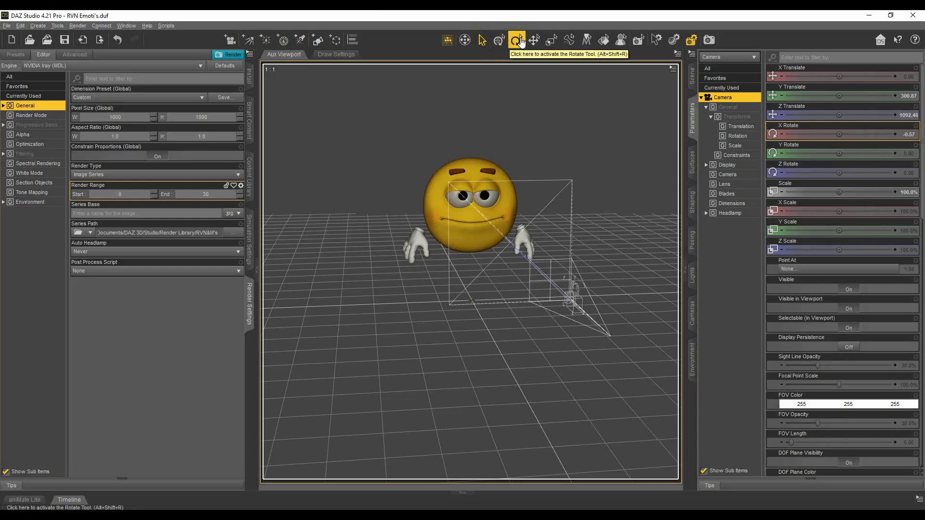
pyautogui.click(534, 42)
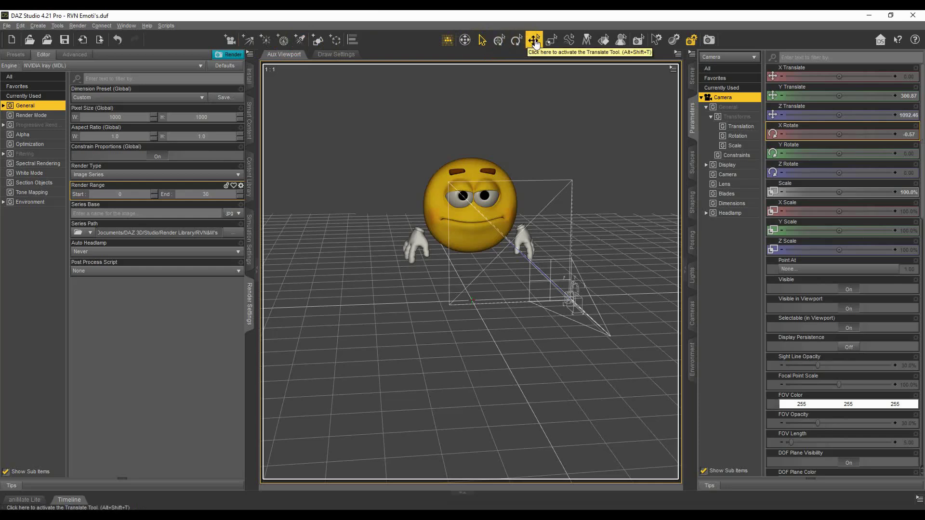
pyautogui.click(568, 41)
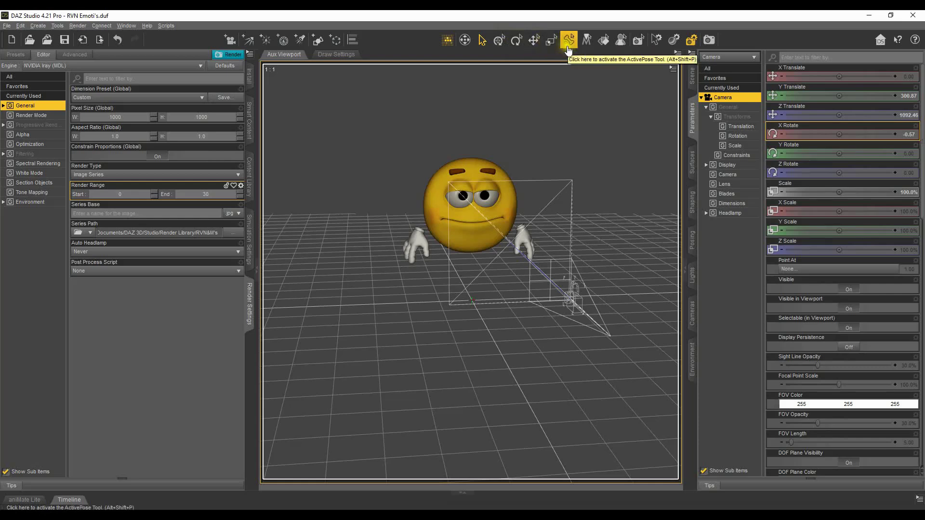
pyautogui.click(586, 42)
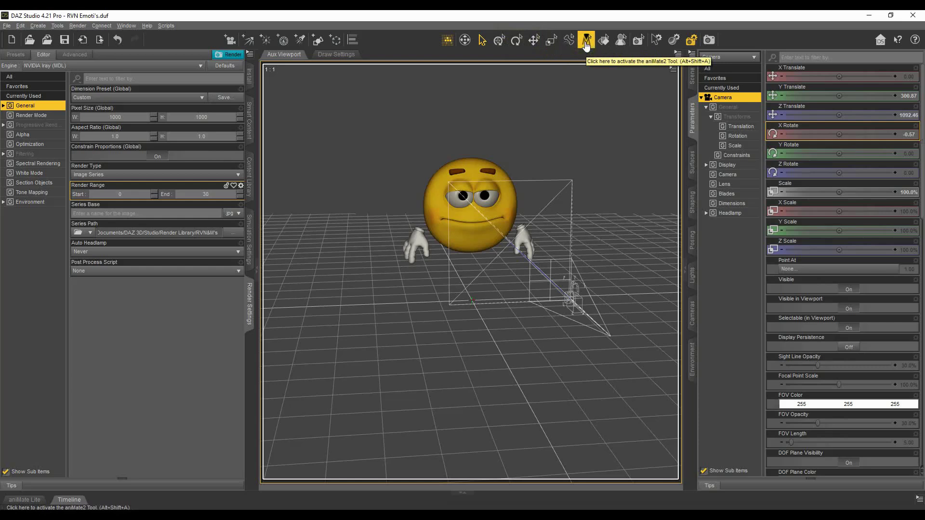
pyautogui.click(605, 44)
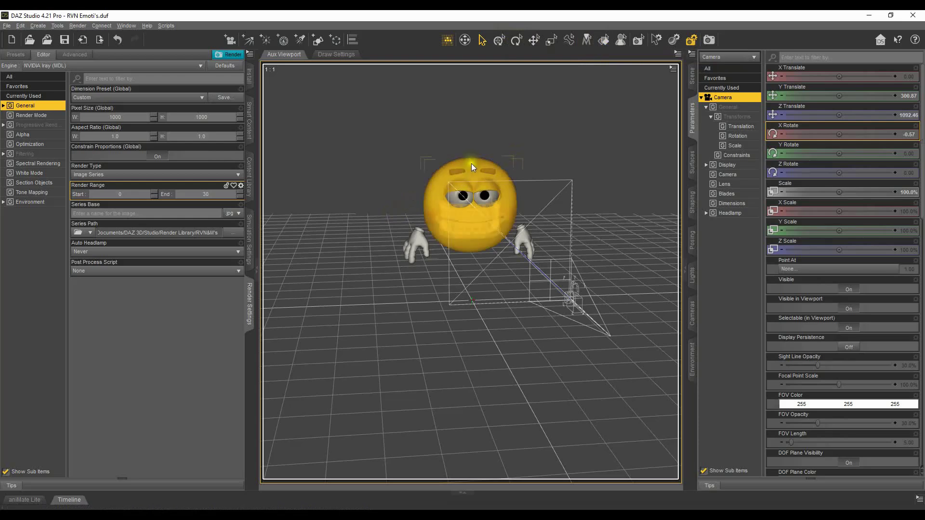
# Step: Return to the scene list, select the Normal Common 4 - Strawberry figure and hide the Camera
pyautogui.click(692, 76)
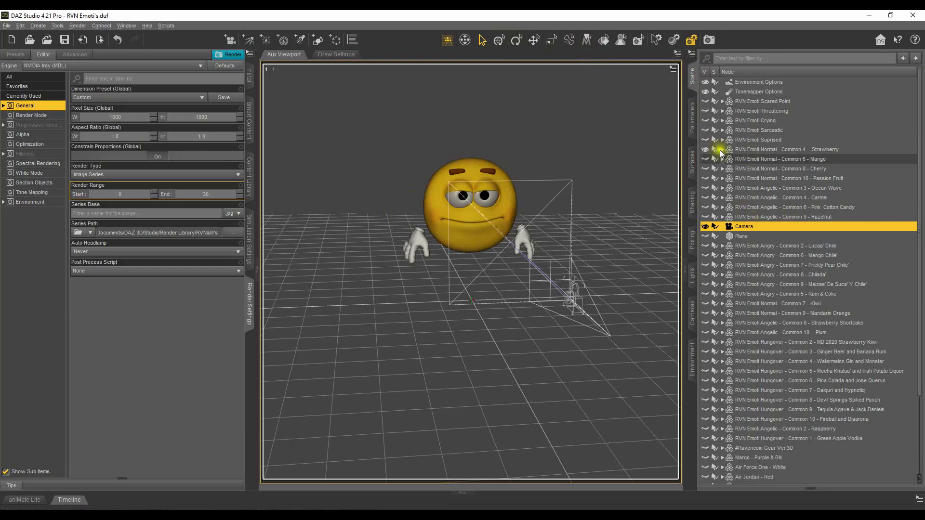
pyautogui.click(749, 150)
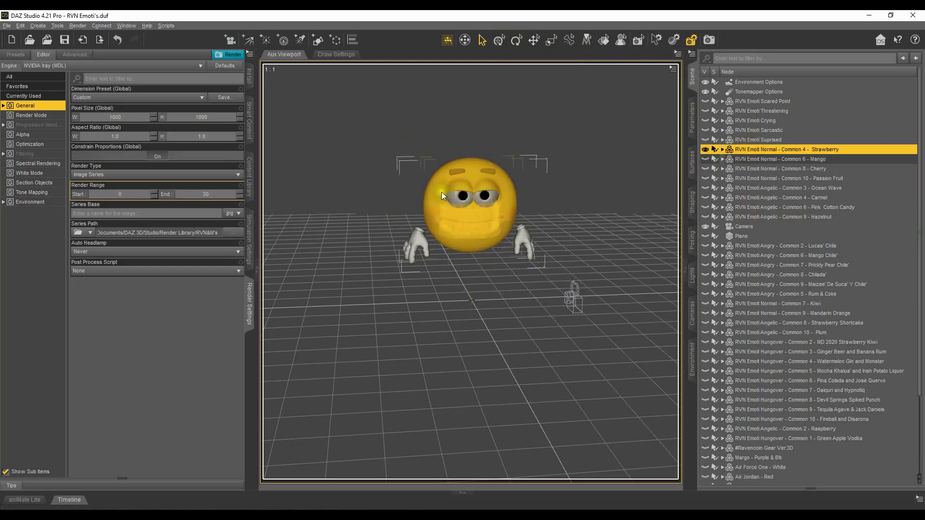
pyautogui.click(705, 226)
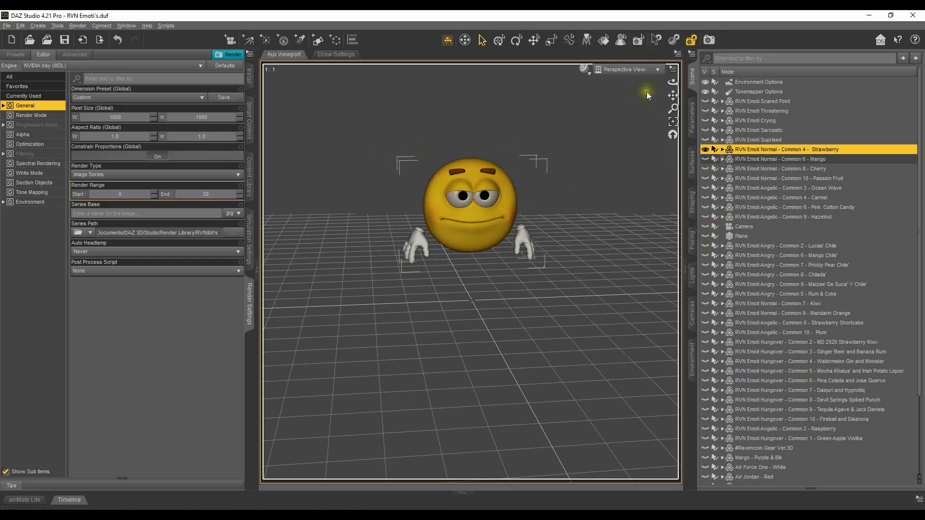
# Step: Frame the Strawberry figure in the viewport, try panning, zooming and resetting the view, and return to a front view of the whole figure
pyautogui.click(673, 121)
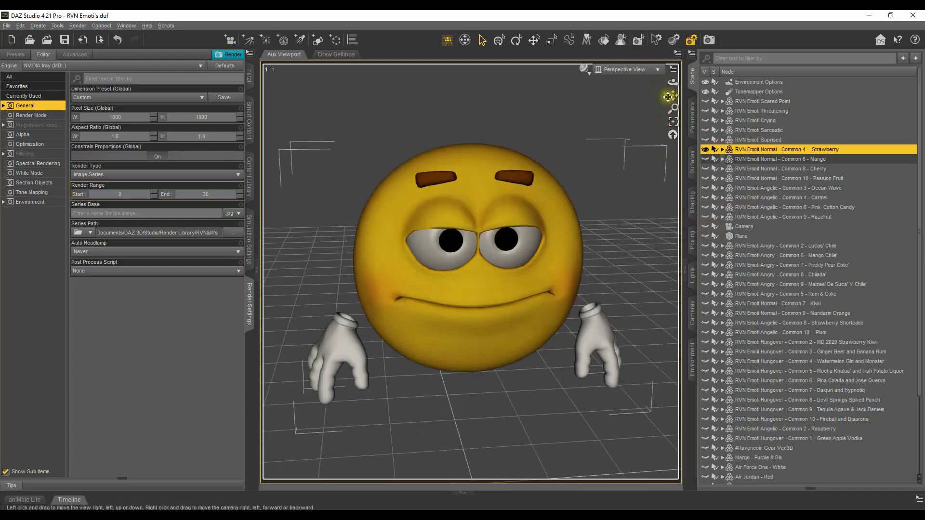
pyautogui.moveTo(673, 96); pyautogui.dragTo(680, 95)
pyautogui.moveTo(672, 136)
pyautogui.mouseDown()
pyautogui.moveTo(673, 154)
pyautogui.moveTo(678, 134)
pyautogui.mouseUp()
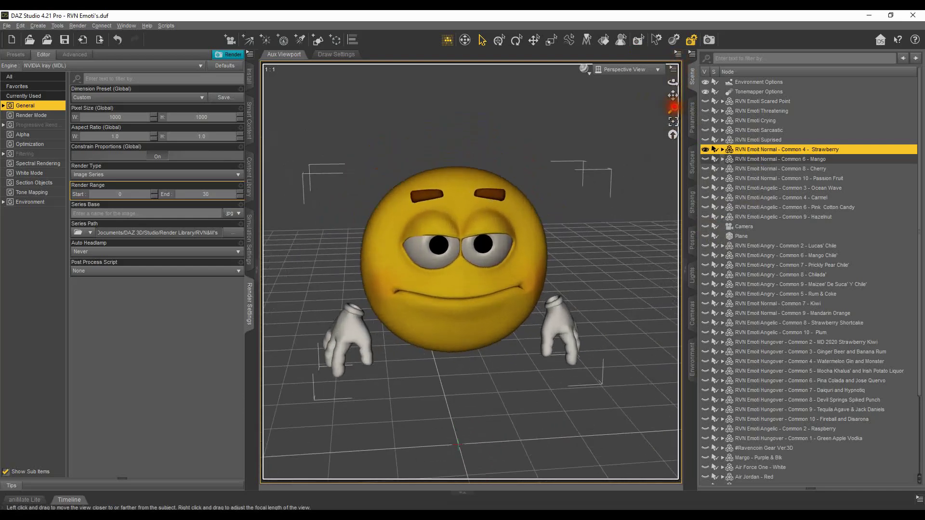
pyautogui.click(673, 136)
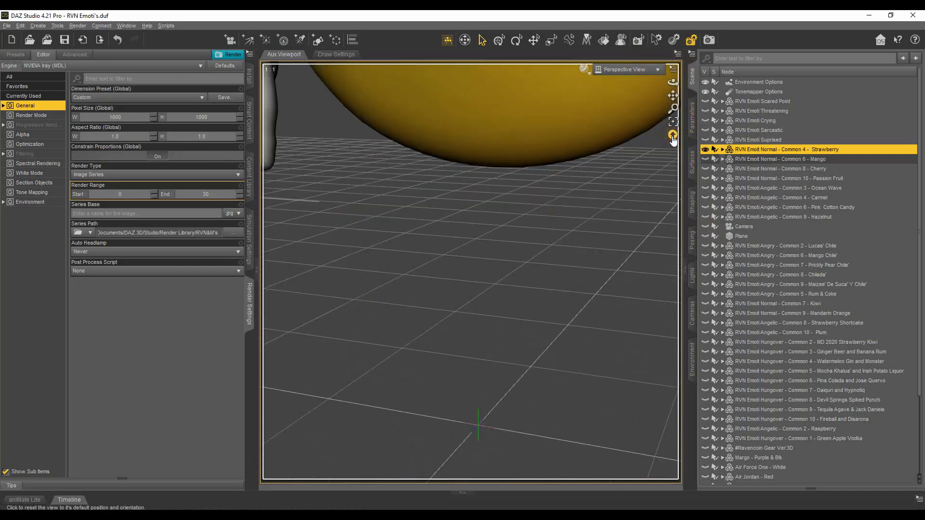
pyautogui.moveTo(672, 87)
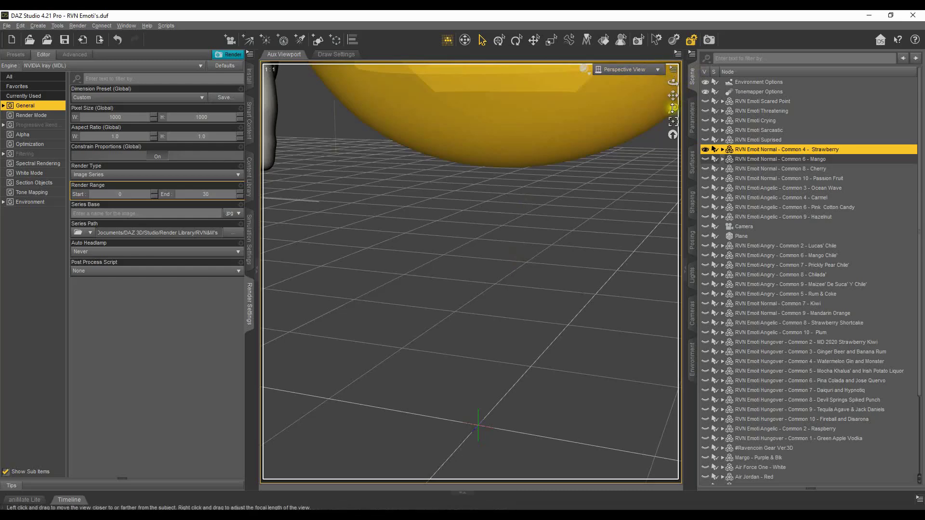
pyautogui.moveTo(673, 108); pyautogui.dragTo(651, 150)
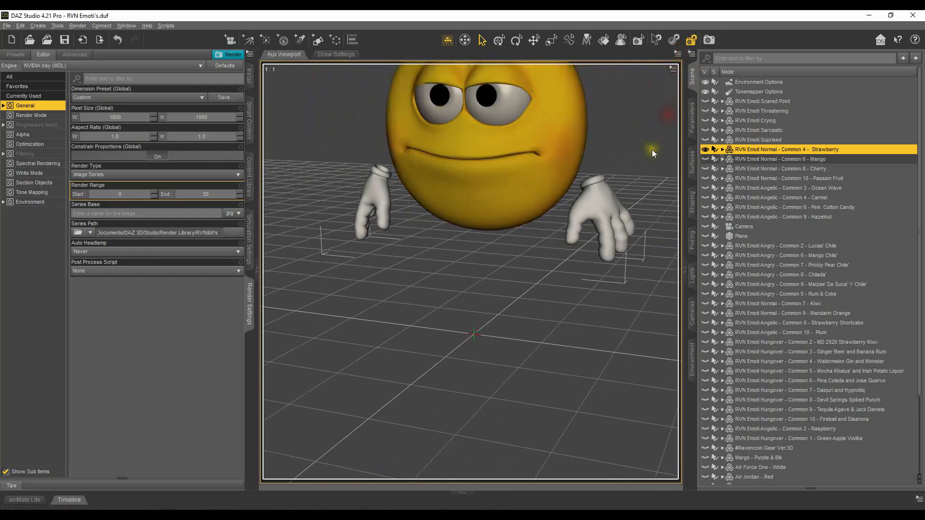
pyautogui.moveTo(673, 95); pyautogui.dragTo(665, 86)
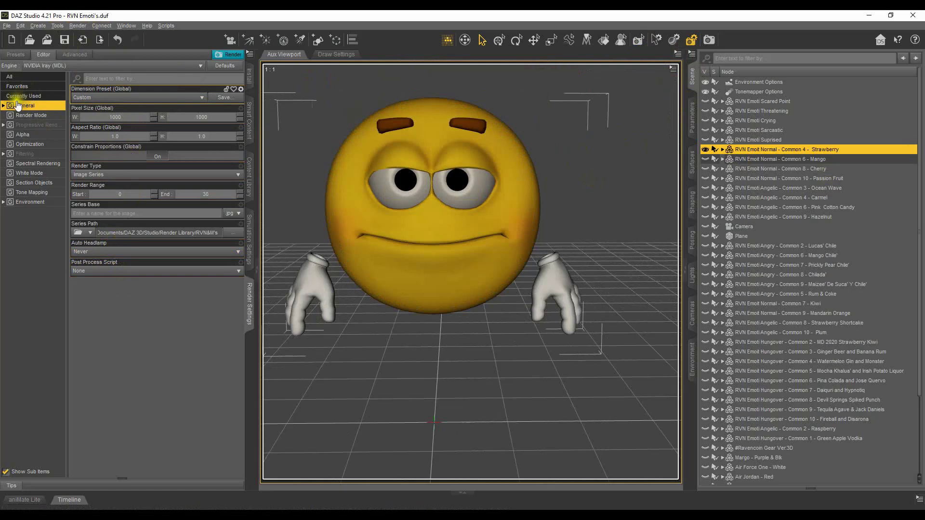
# Step: Review the Render Mode and Progressive Rendering settings, switching Post SSIM Available on and back off
pyautogui.click(28, 115)
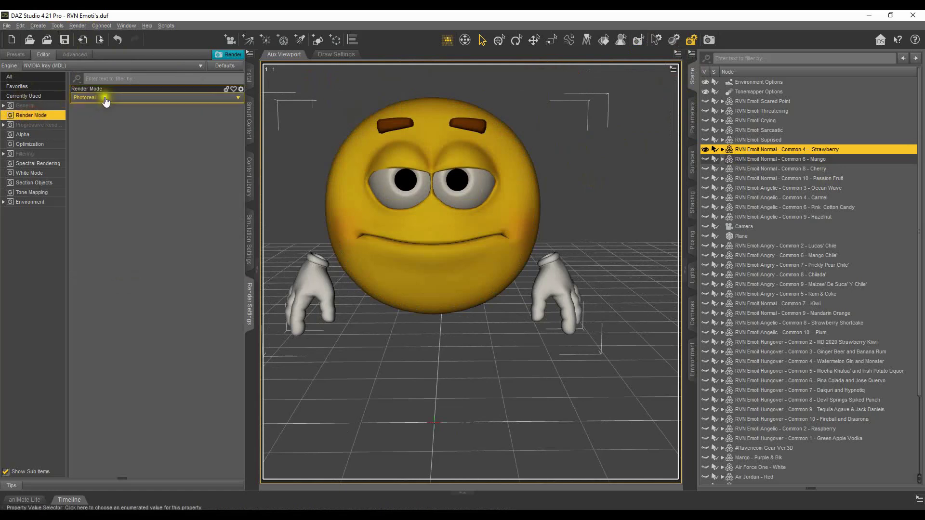
pyautogui.click(33, 125)
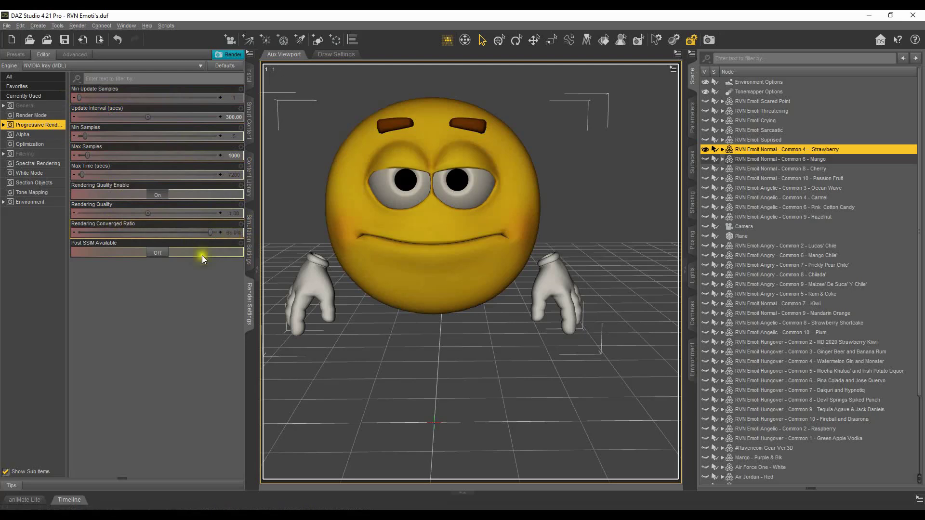
pyautogui.click(159, 255)
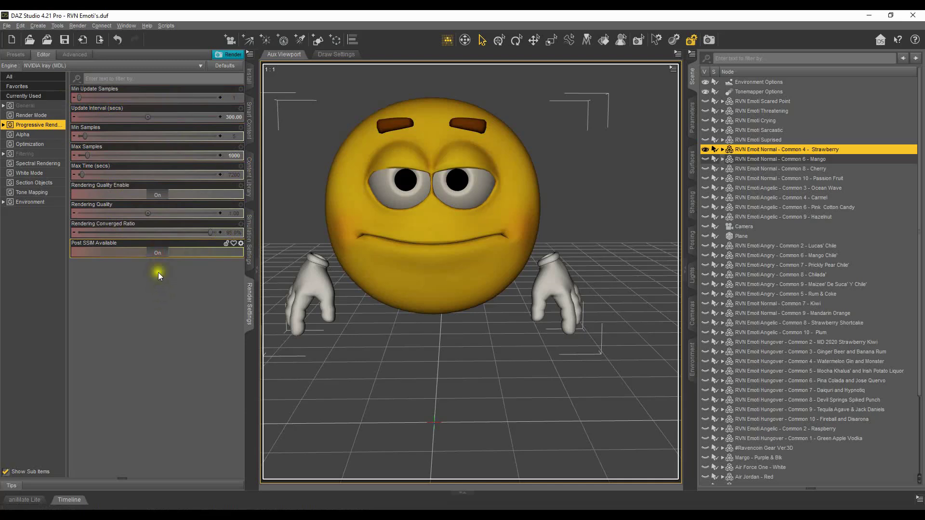
pyautogui.click(159, 252)
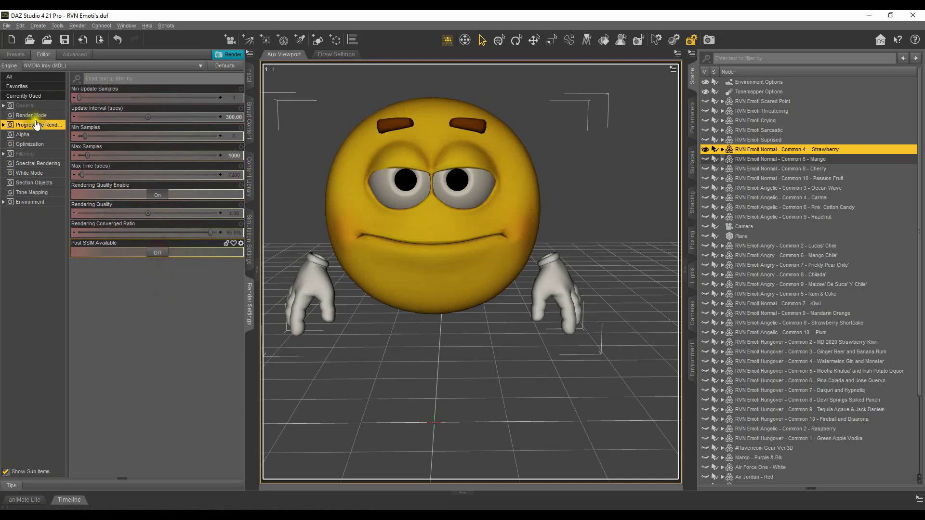
# Step: Look through the Alpha, Optimization and Filtering render settings, including the firefly, bloom, pixel filter and denoiser options
pyautogui.click(29, 134)
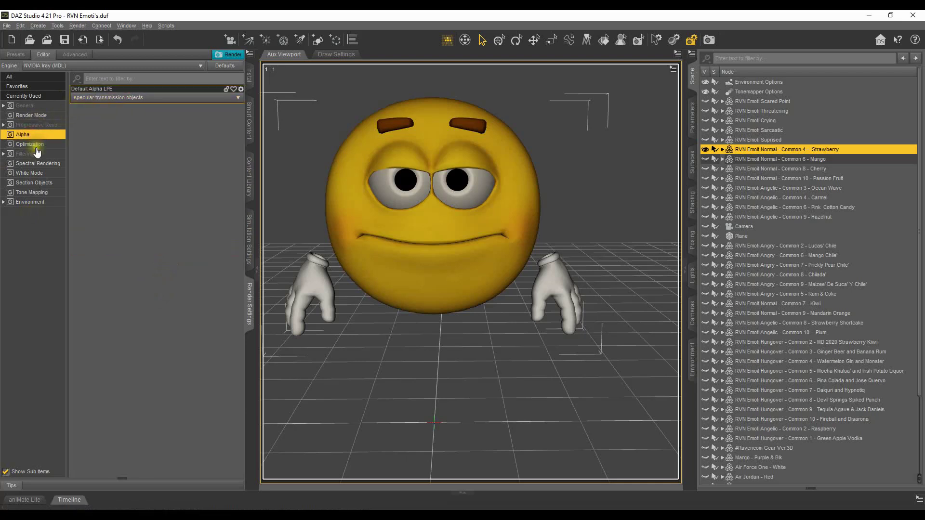
pyautogui.click(33, 145)
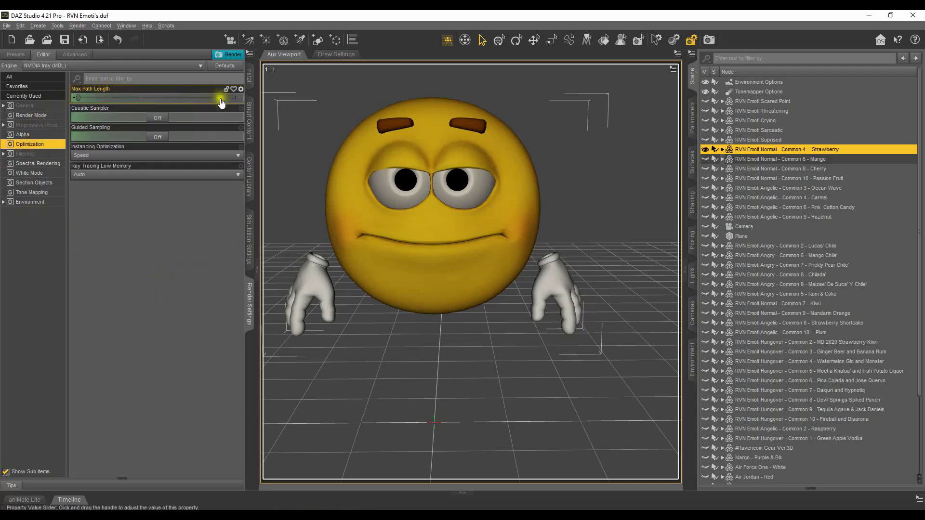
pyautogui.click(28, 154)
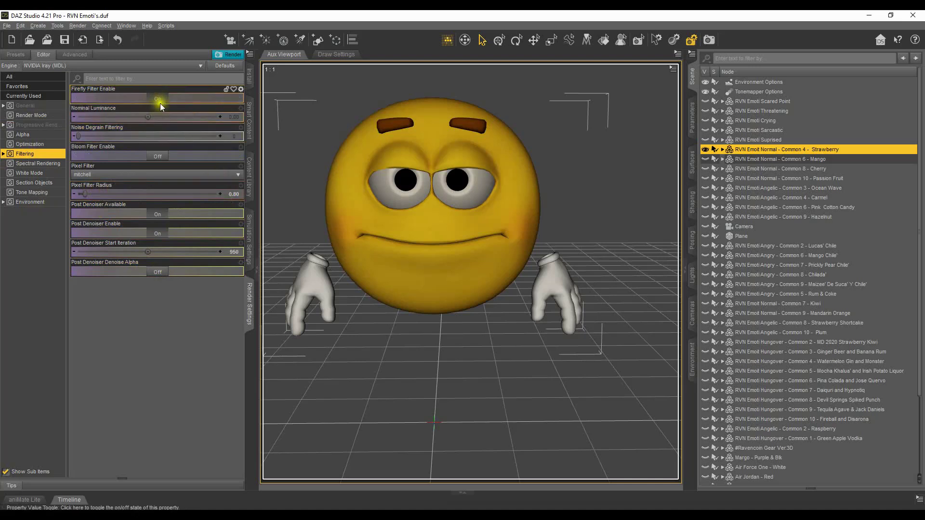
pyautogui.click(159, 157)
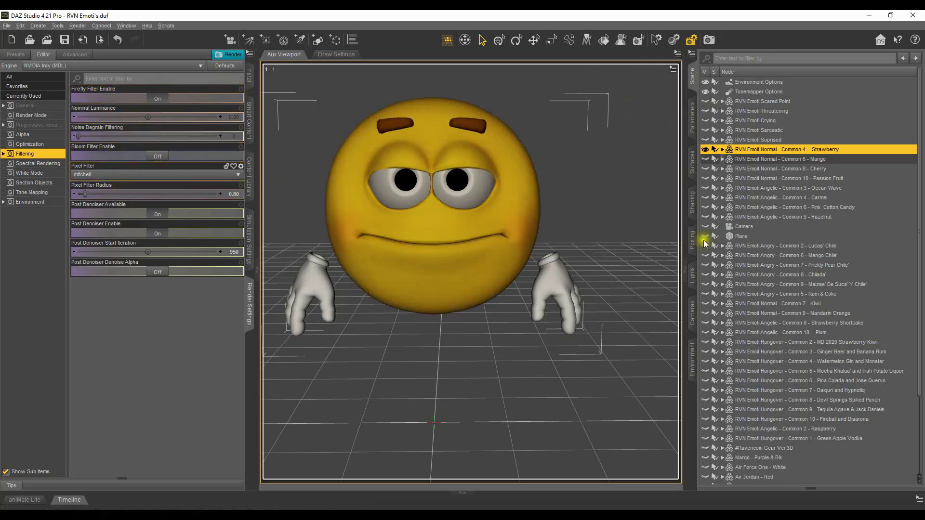
# Step: Check the Environment pane, select Environment Options in the scene list and view the commands available for it
pyautogui.click(693, 368)
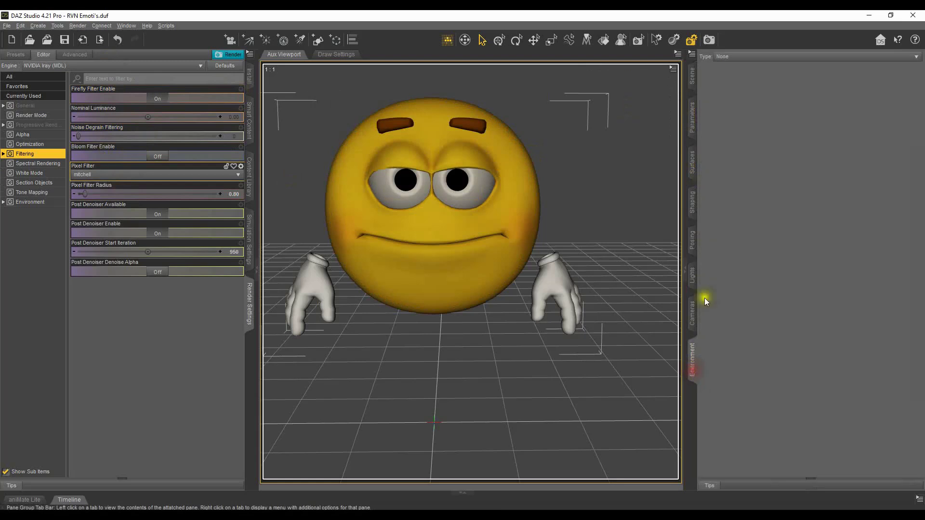
pyautogui.click(693, 76)
pyautogui.click(751, 82)
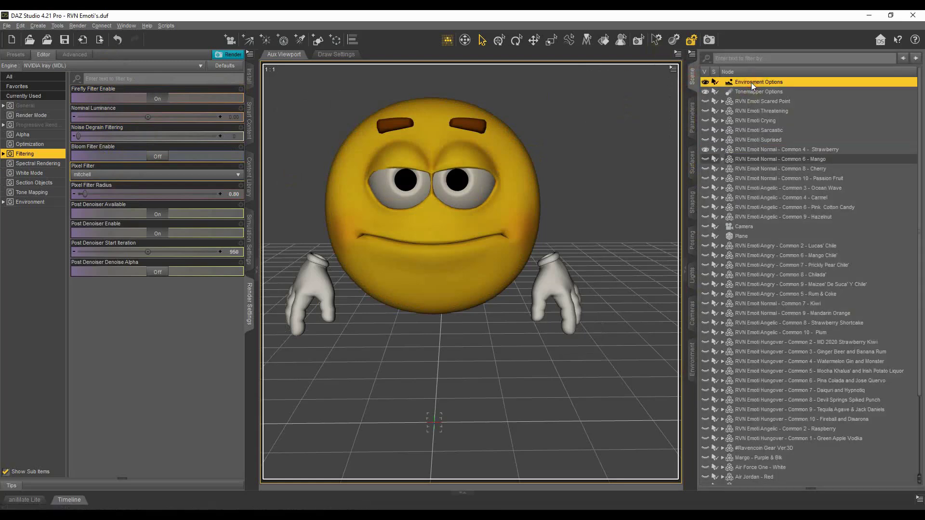
pyautogui.rightClick(750, 82)
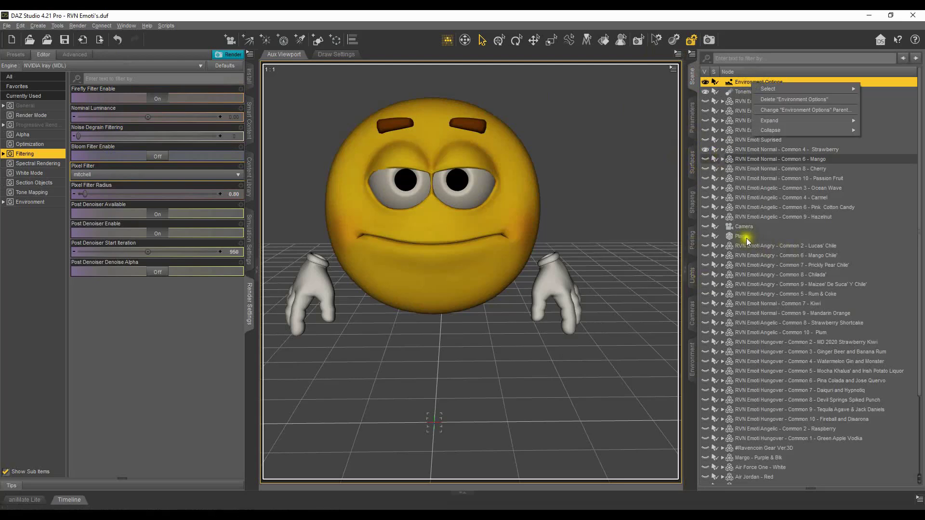
pyautogui.click(727, 77)
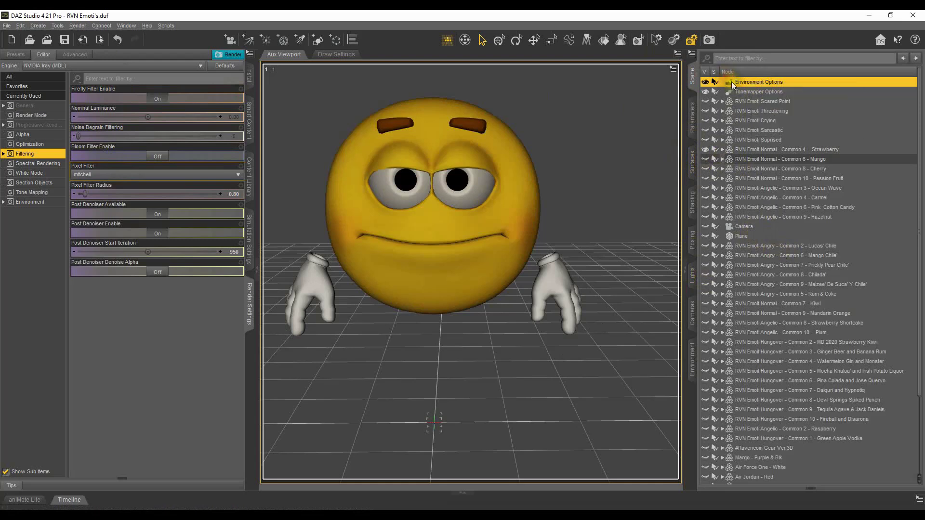
# Step: Examine the Environment, Spectral Rendering, White Mode, Section Objects and Tone Mapping render settings
pyautogui.click(29, 203)
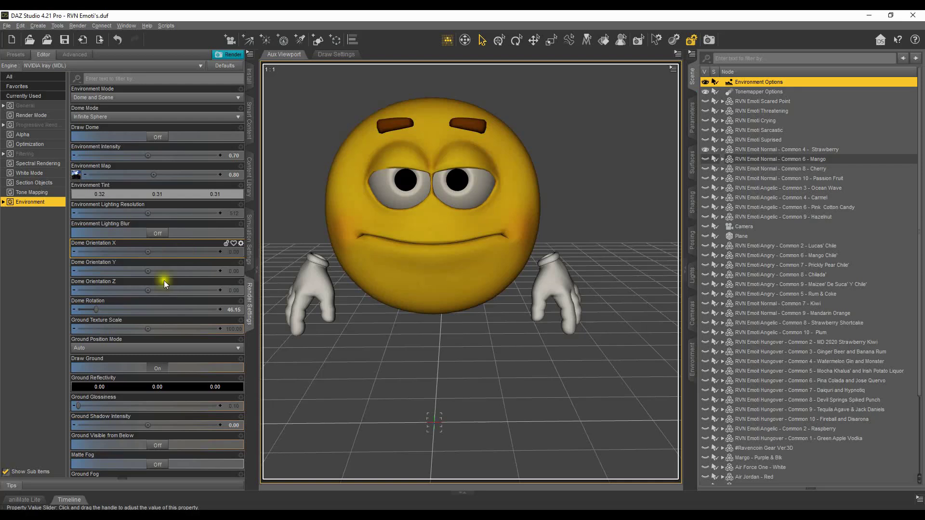
pyautogui.moveTo(94, 309)
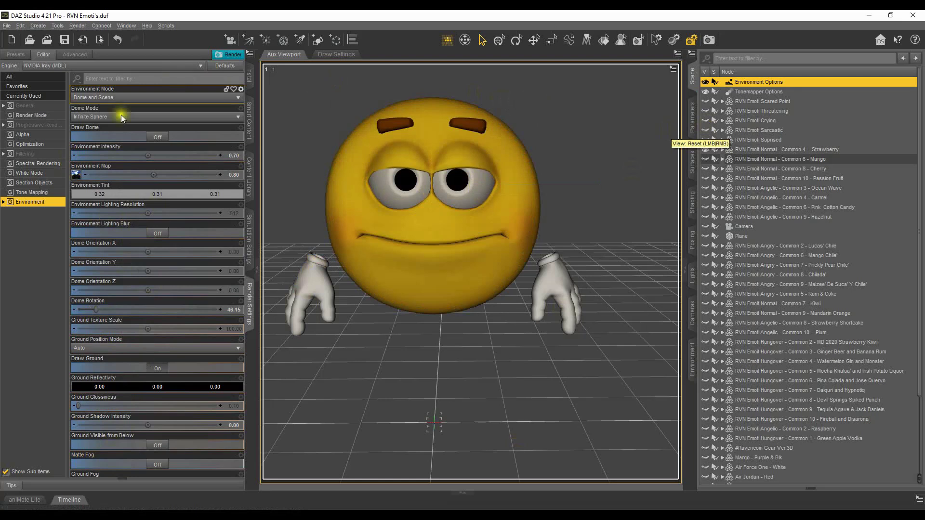
pyautogui.click(31, 165)
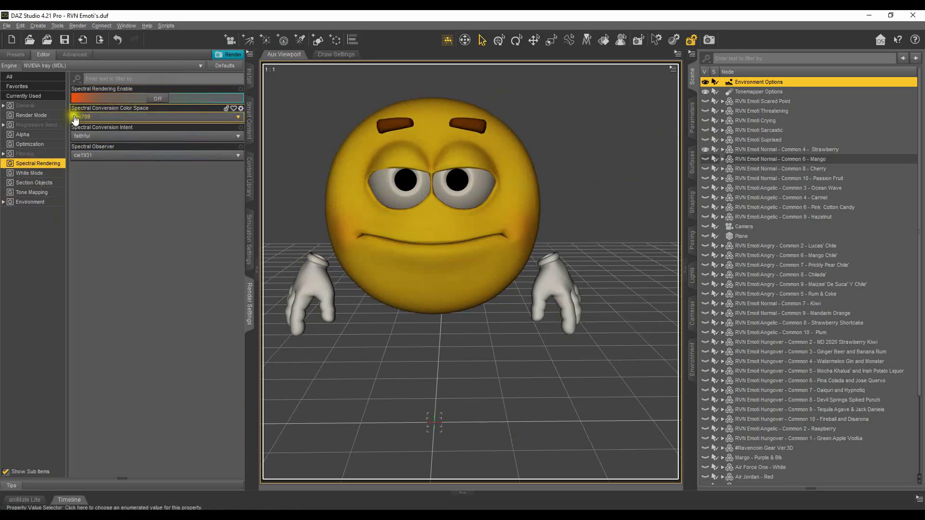
pyautogui.click(34, 173)
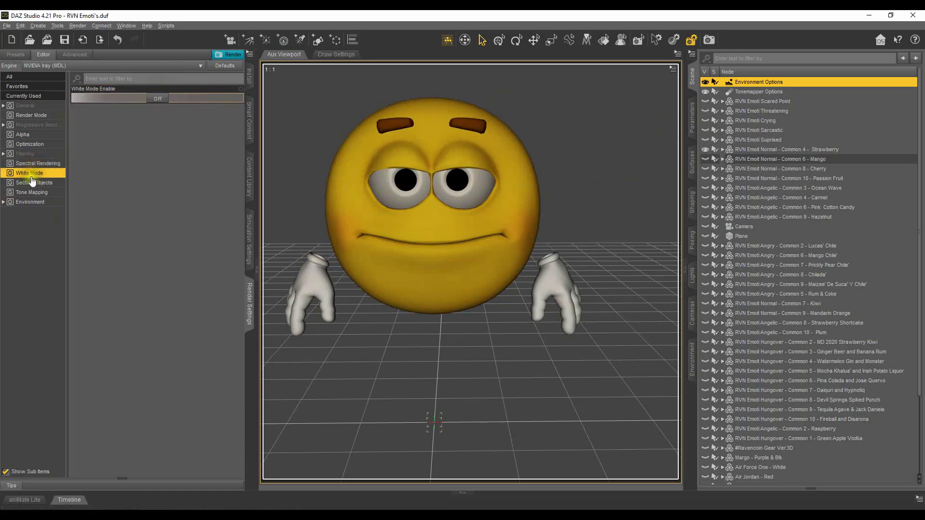
pyautogui.click(29, 185)
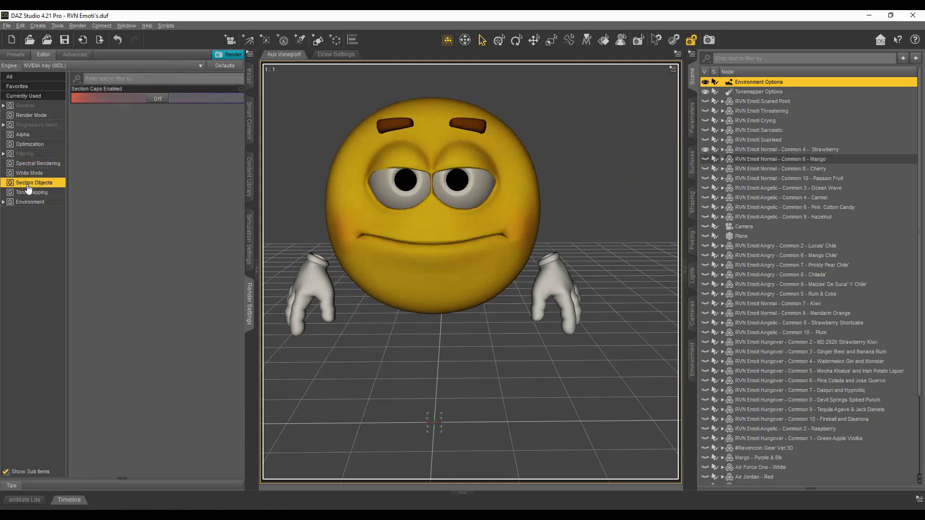
pyautogui.click(28, 192)
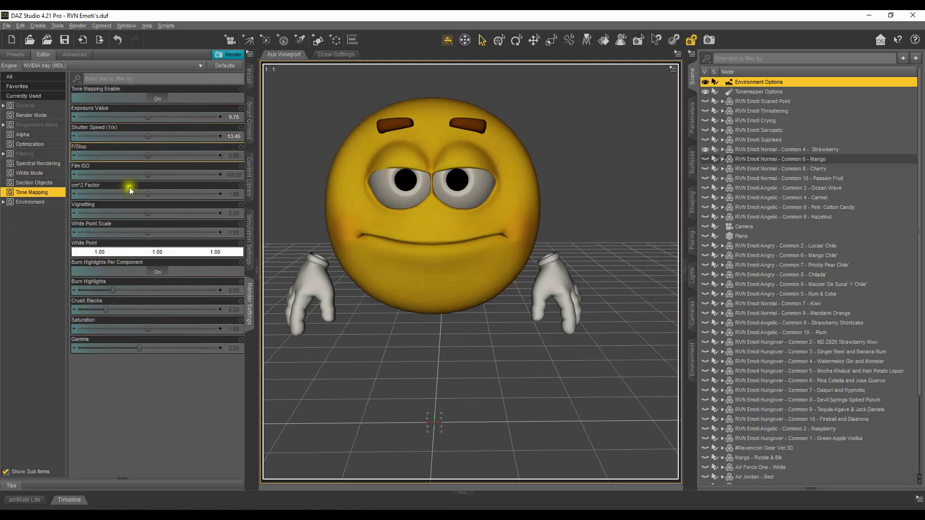
pyautogui.click(26, 203)
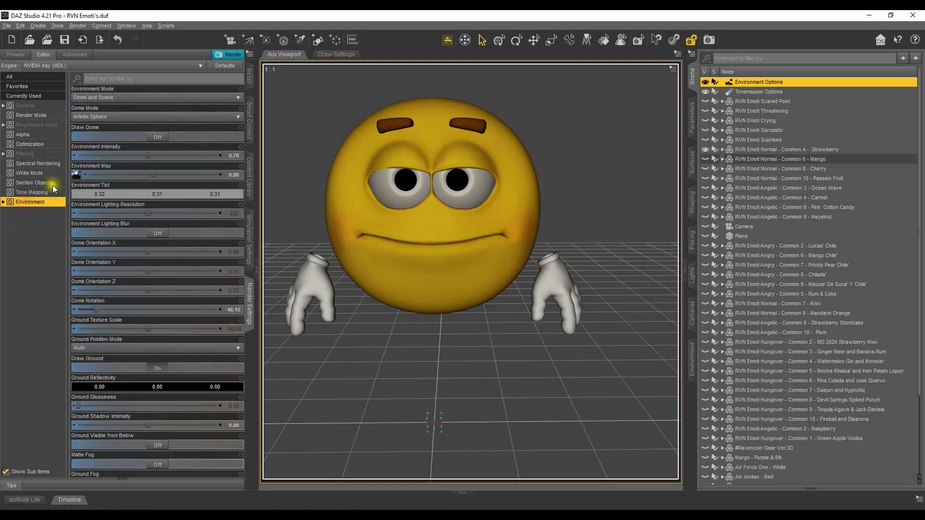
# Step: Set the Render Type in the General render settings to Still Image (Current Frame)
pyautogui.click(24, 106)
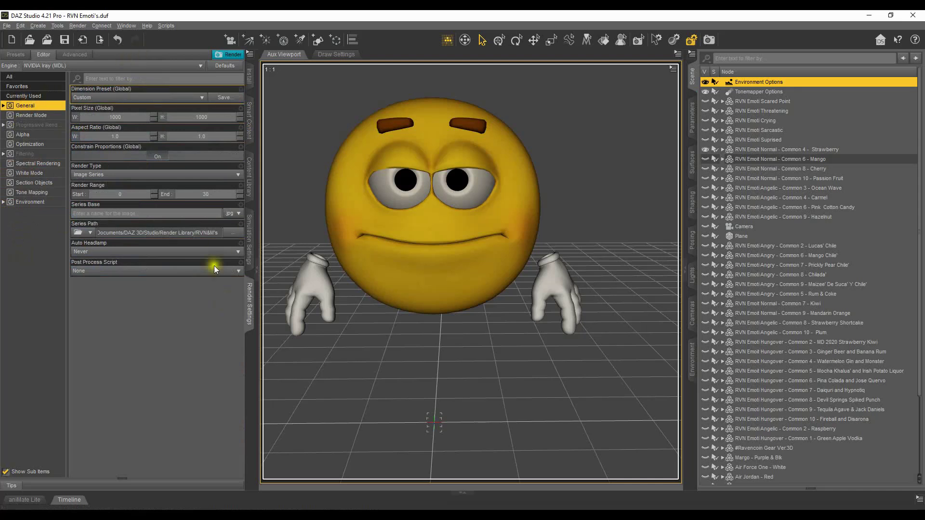
pyautogui.click(107, 174)
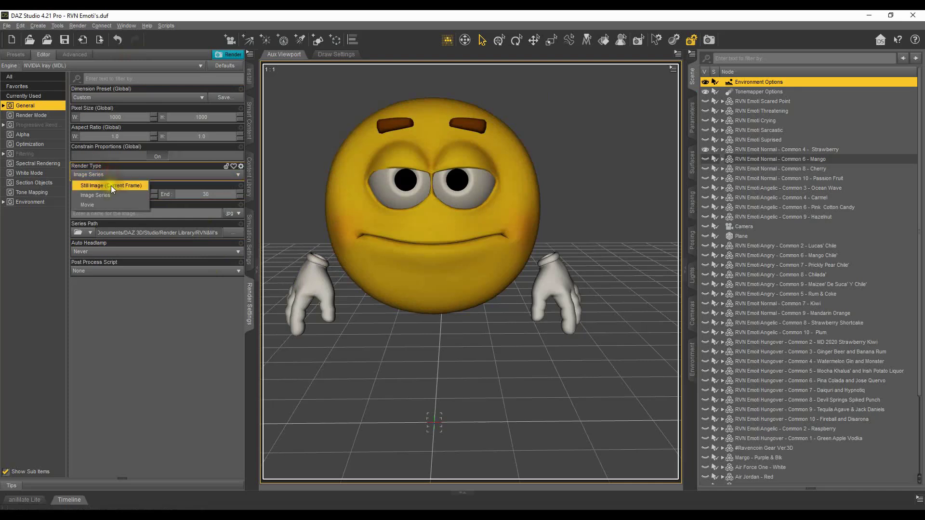
pyautogui.click(111, 186)
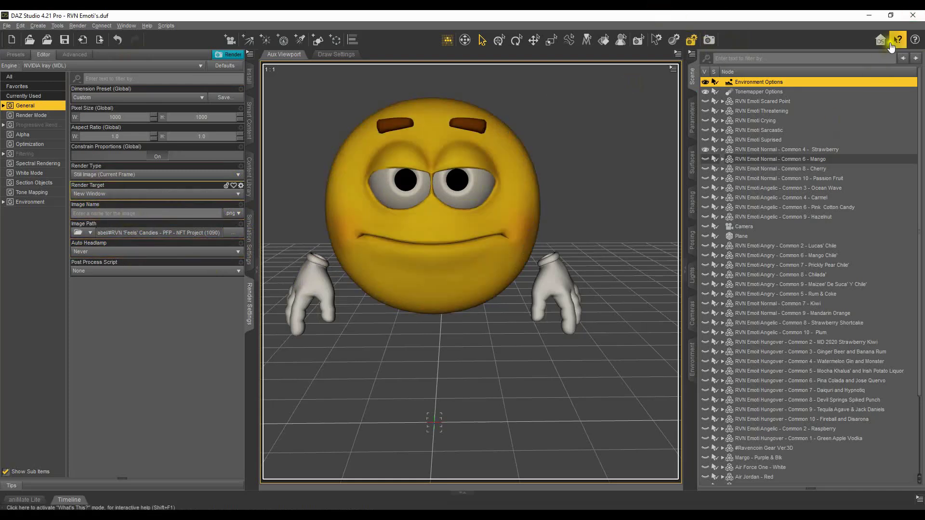
# Step: Look over the file commands and bring up the Figures category of the Smart Content library
pyautogui.click(6, 25)
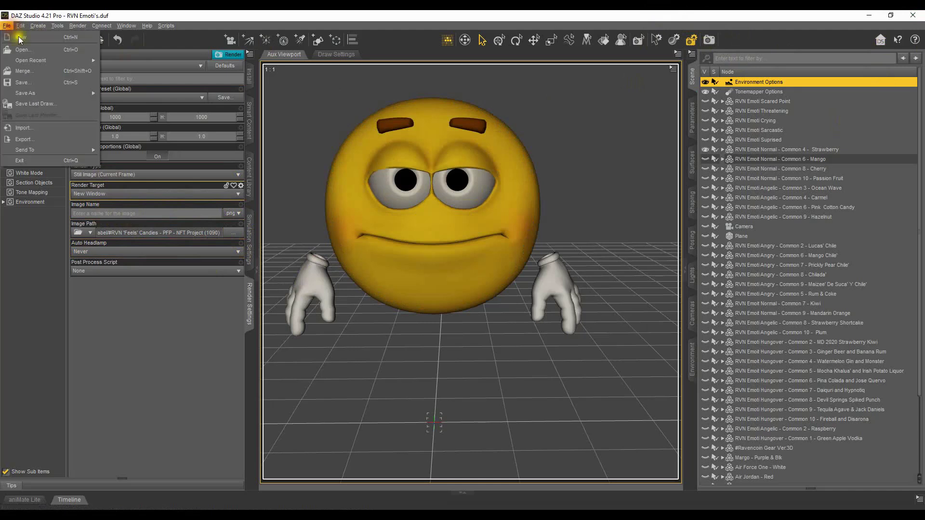
pyautogui.click(30, 77)
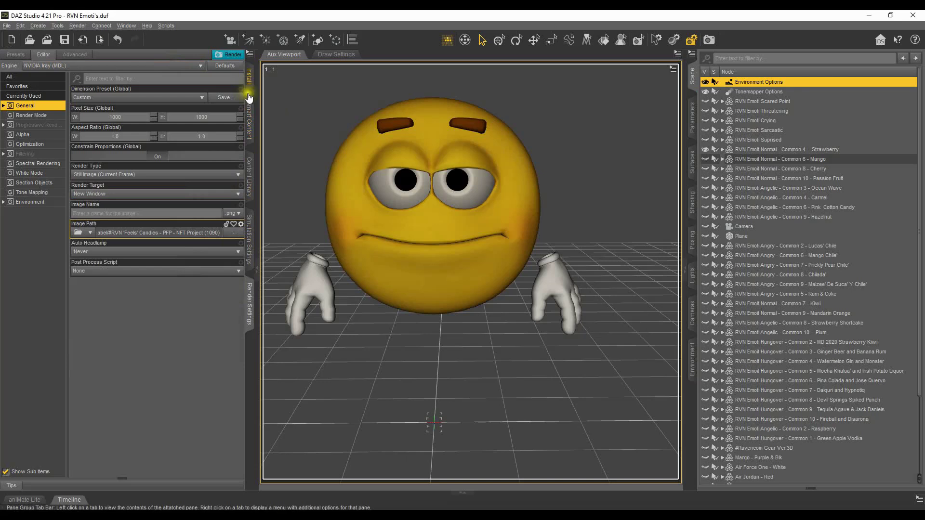
pyautogui.click(249, 114)
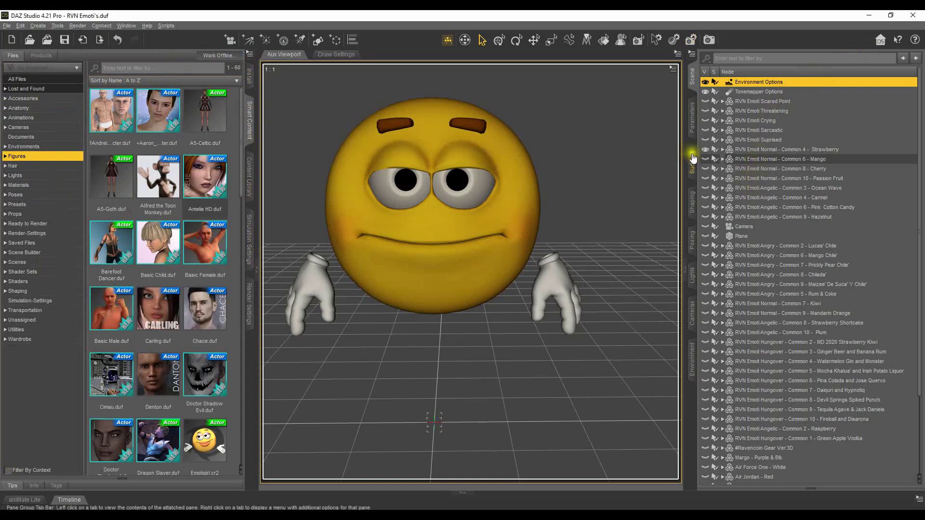
# Step: Select the Normal Common 4 - Strawberry figure, preview it in the NVIDIA Iray draw style and return the viewport to Texture Shaded
pyautogui.click(758, 150)
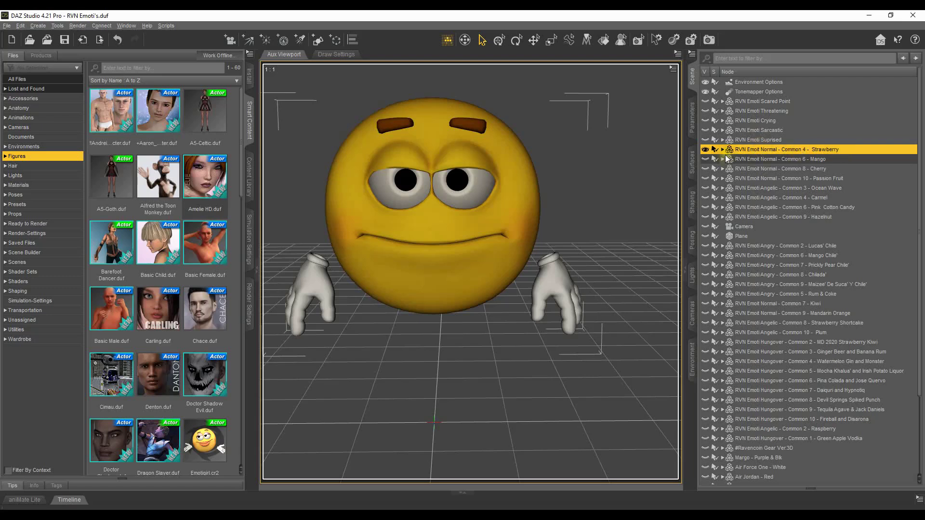
pyautogui.click(583, 69)
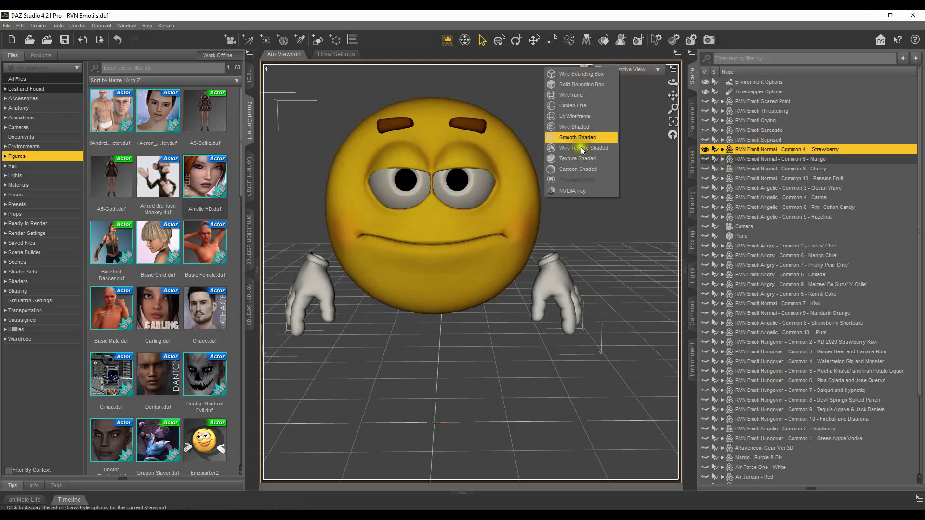
pyautogui.click(576, 191)
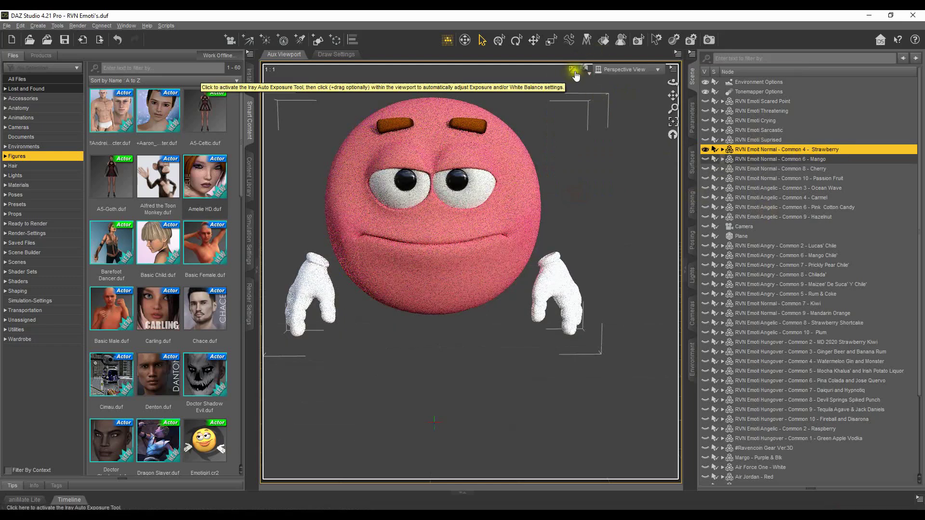
pyautogui.click(583, 69)
pyautogui.click(565, 159)
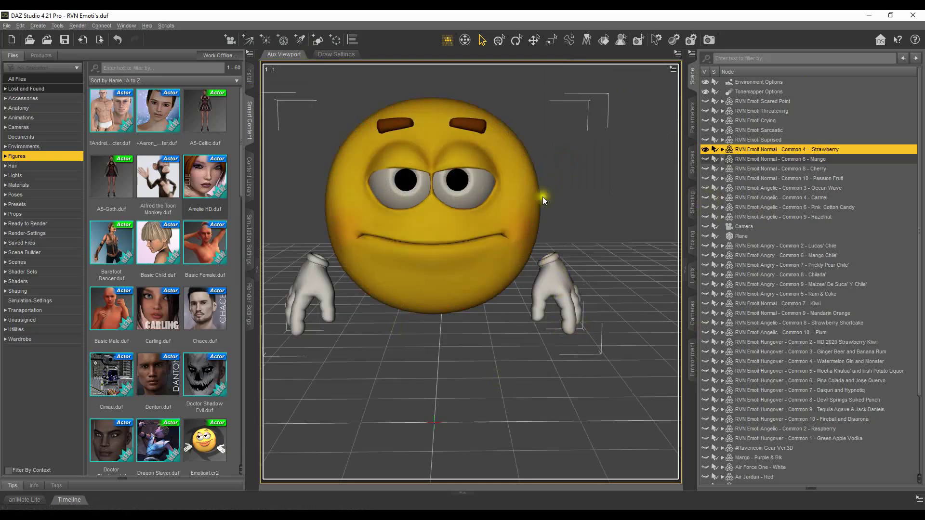
# Step: Swap the visible figure from Normal Common 4 - Strawberry to Angelic Common 3 - Ocean Wave and preview it in the NVIDIA Iray draw style
pyautogui.moveTo(587, 97)
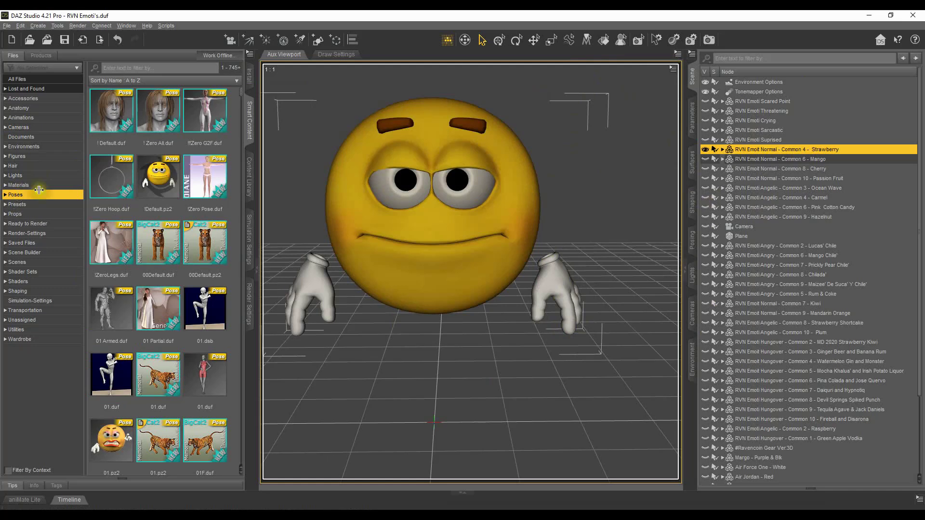
pyautogui.click(705, 149)
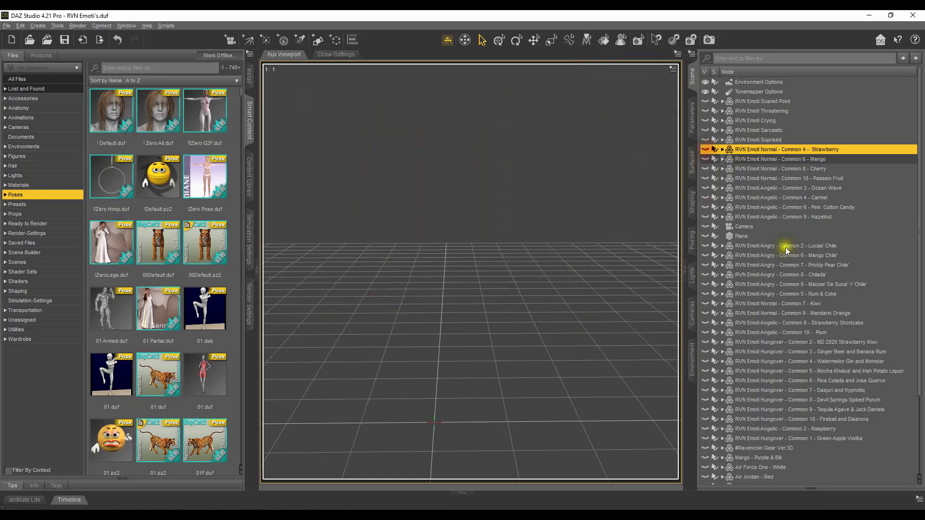
pyautogui.click(705, 188)
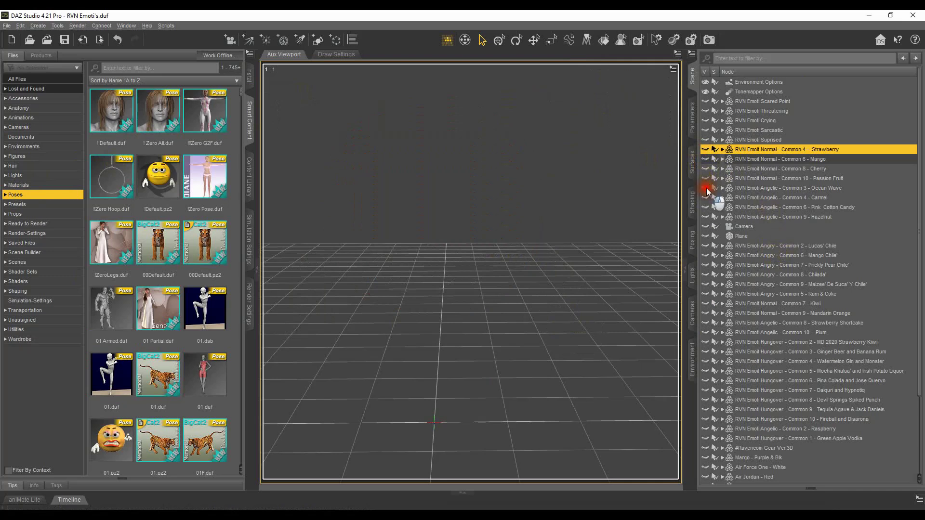
pyautogui.click(759, 188)
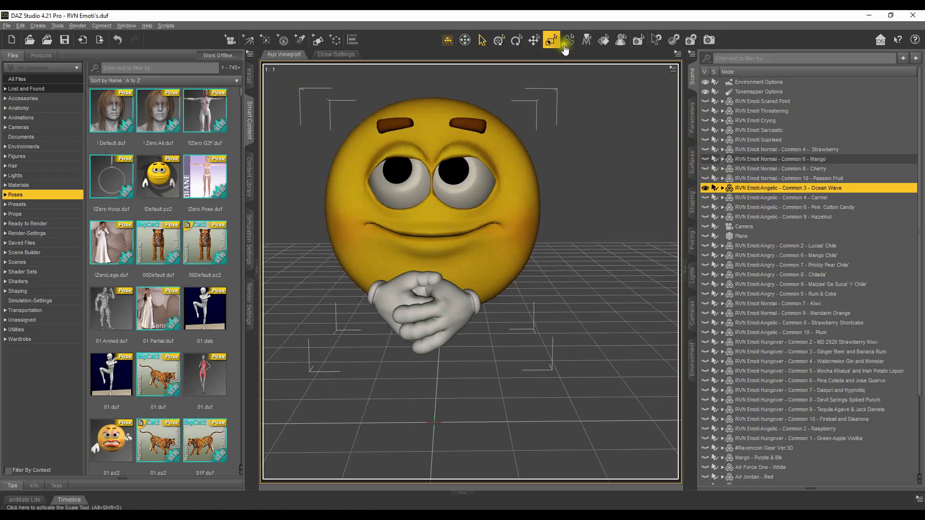
pyautogui.click(584, 71)
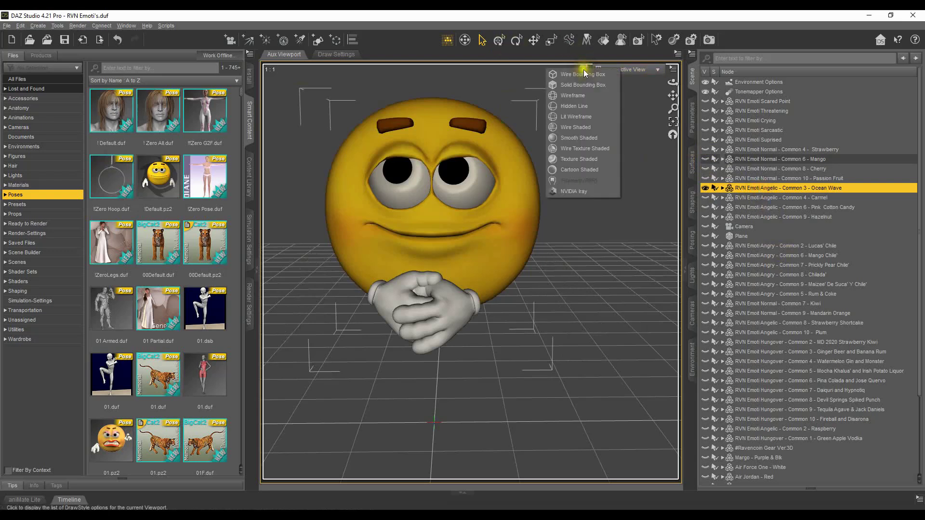
pyautogui.click(574, 188)
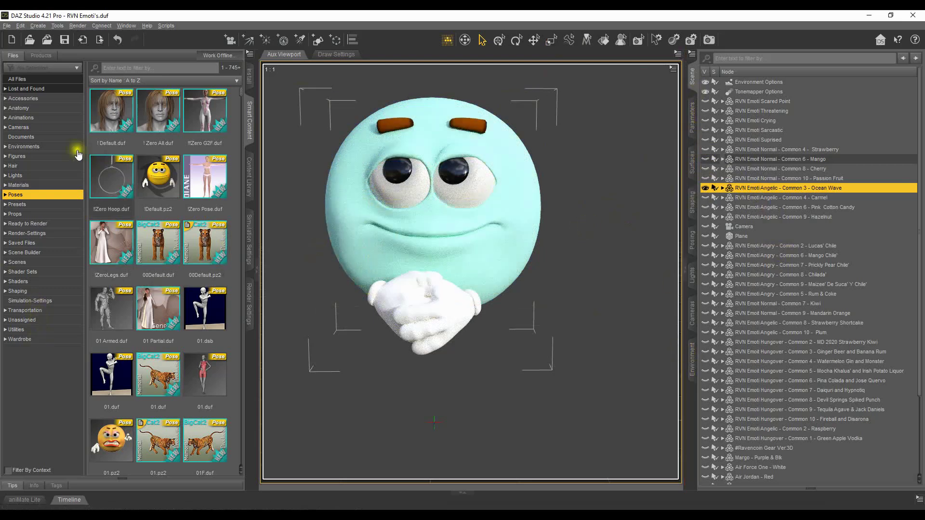
# Step: Look over the Ocean Wave figure's parameters, then its surfaces, shaping and posing controls
pyautogui.click(692, 118)
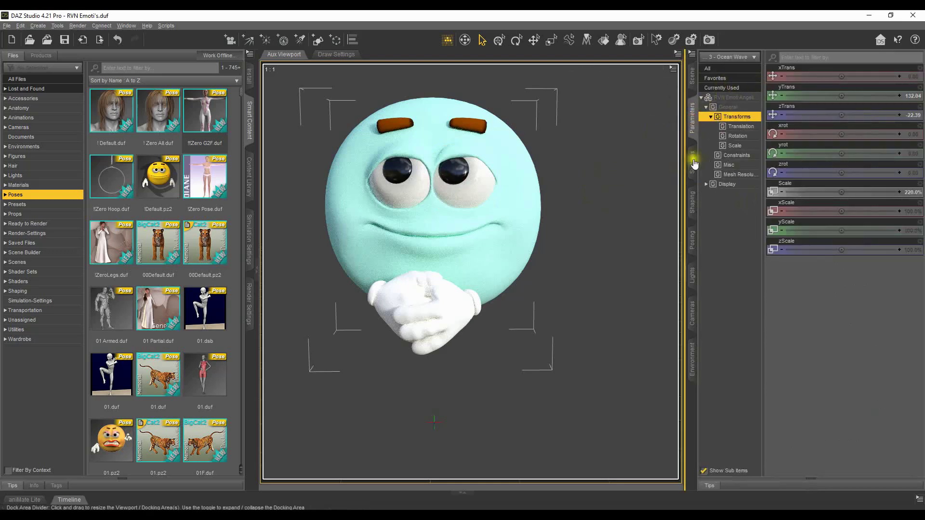
pyautogui.click(730, 97)
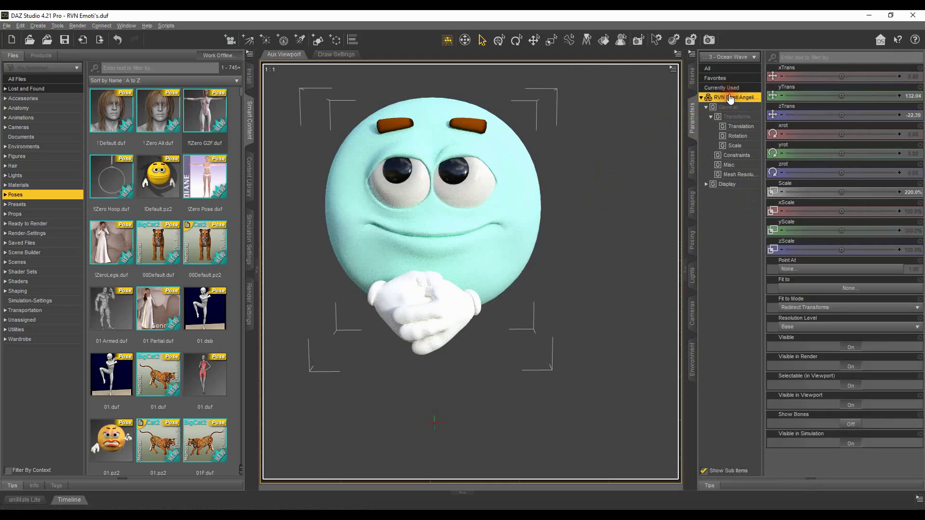
pyautogui.click(694, 169)
pyautogui.click(692, 204)
pyautogui.click(695, 248)
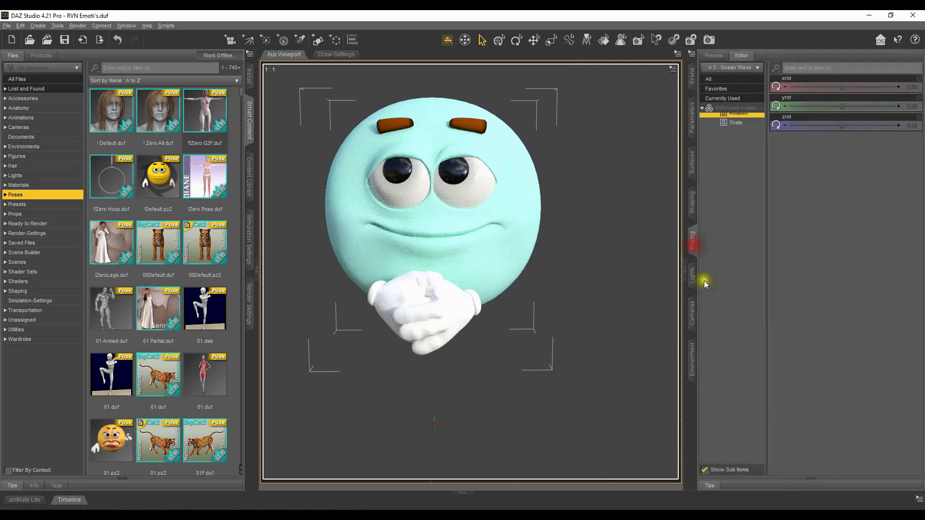
# Step: Look over the lights, camera and environment settings, including the available environment types
pyautogui.click(692, 277)
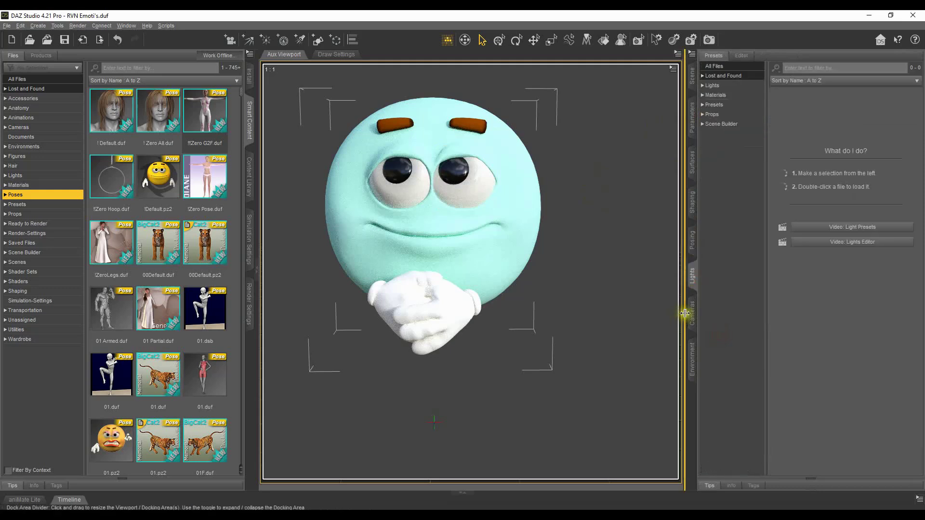
pyautogui.click(692, 313)
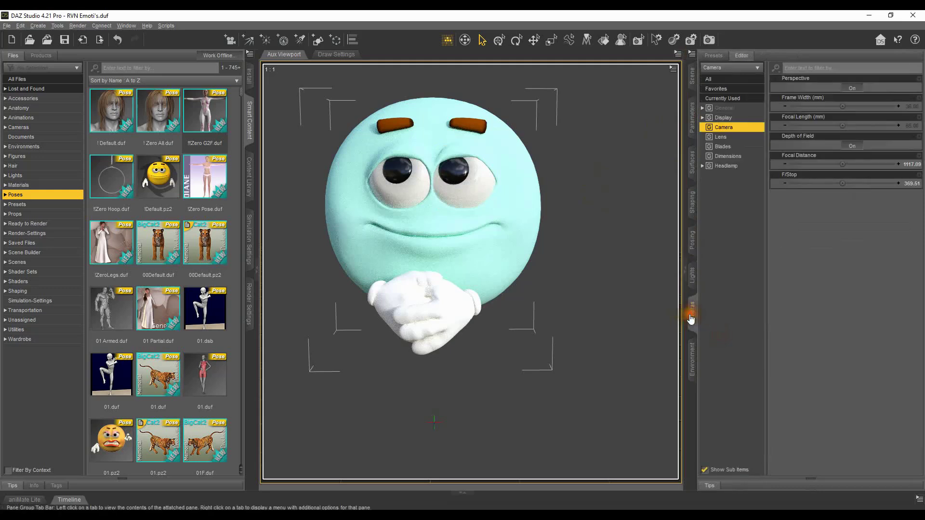
pyautogui.click(692, 362)
pyautogui.click(747, 57)
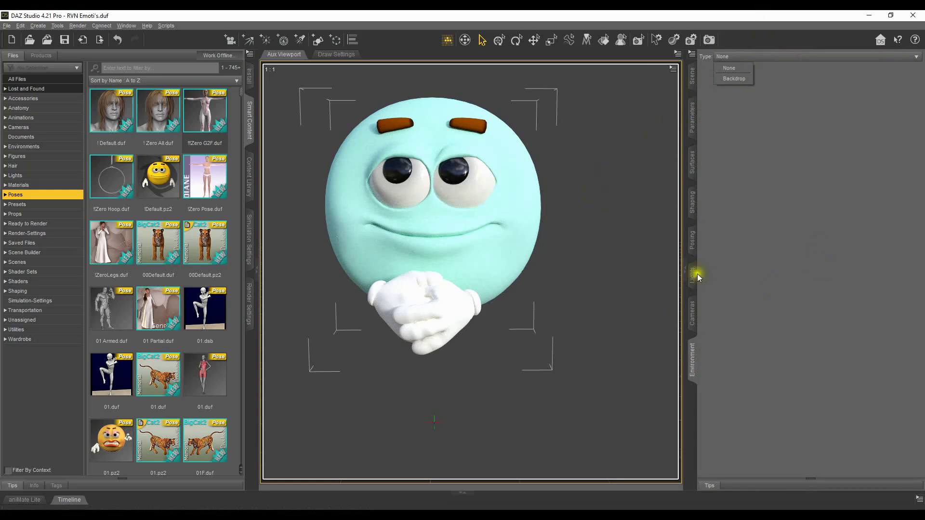
pyautogui.click(828, 235)
# Step: Return the viewport to Texture Shaded and swap the visible figure from Ocean Wave back to Normal Common 4 - Strawberry
pyautogui.click(586, 70)
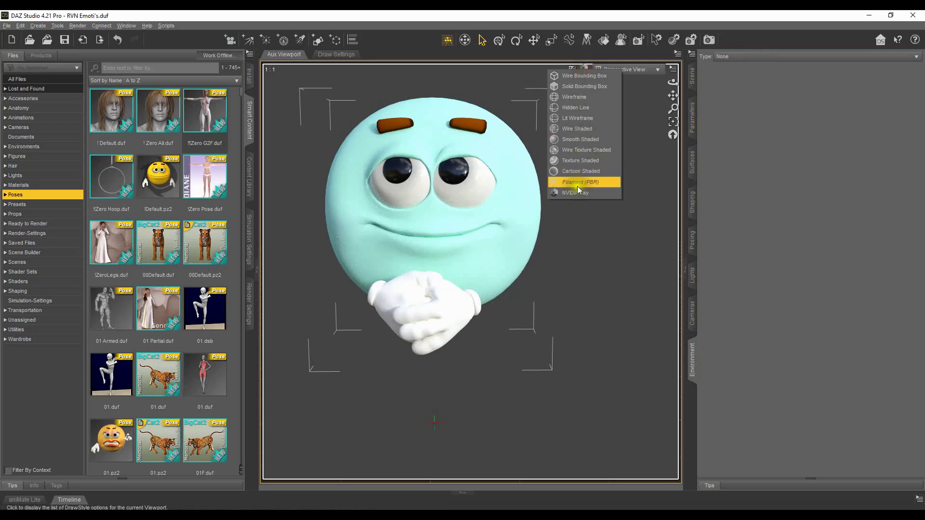
pyautogui.click(578, 161)
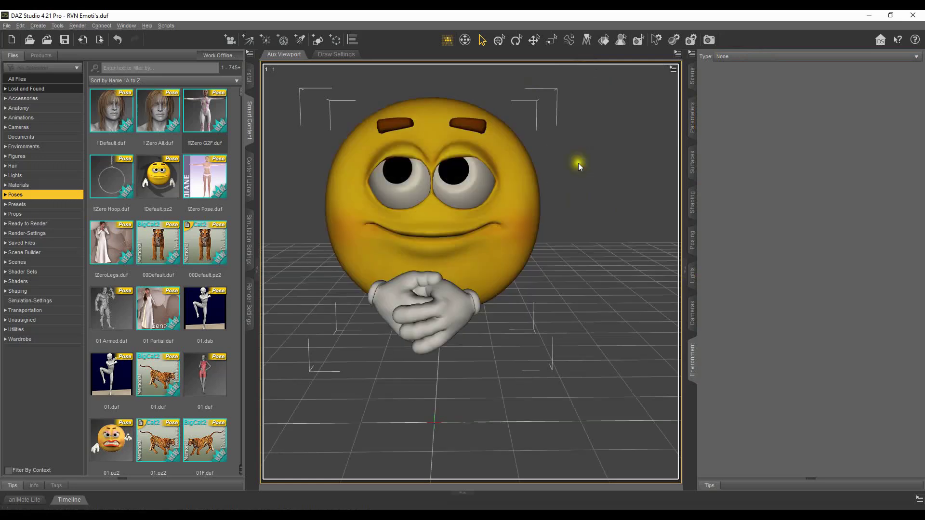
pyautogui.scroll(-5, 545, 143)
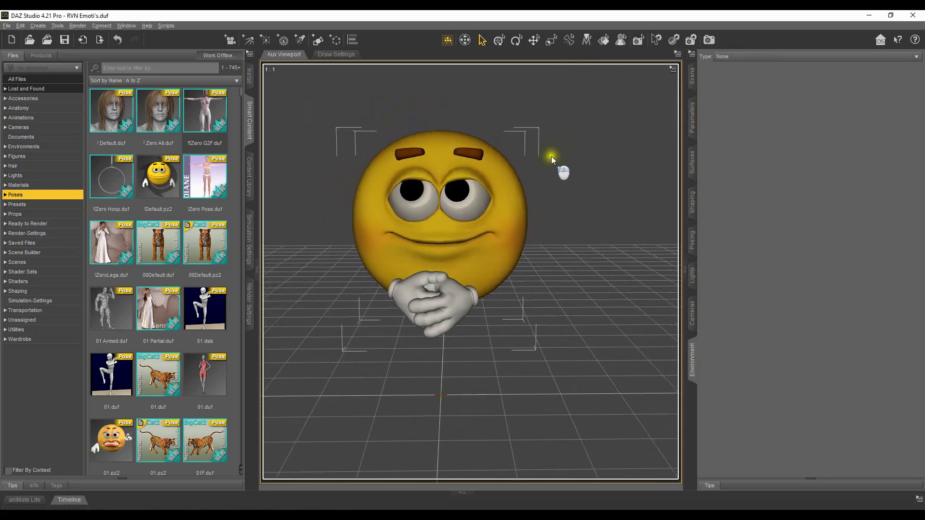
pyautogui.click(691, 84)
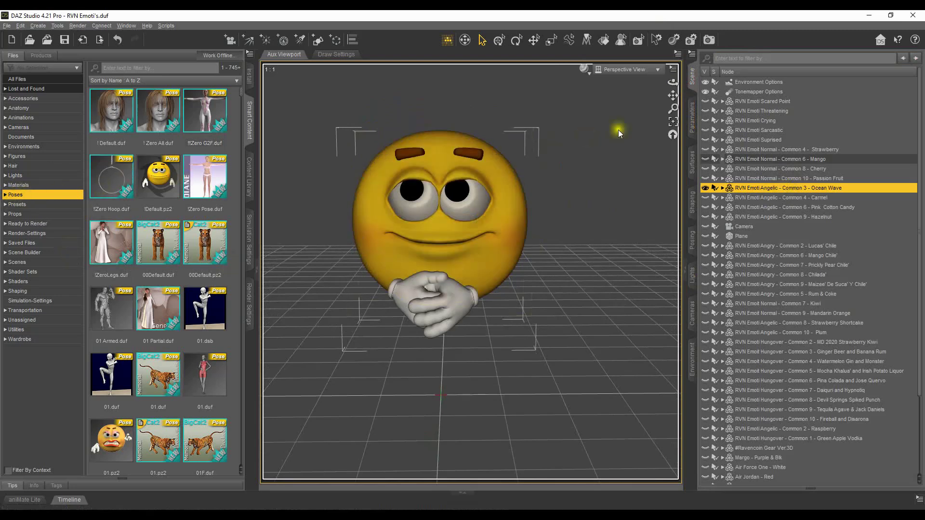
pyautogui.click(784, 150)
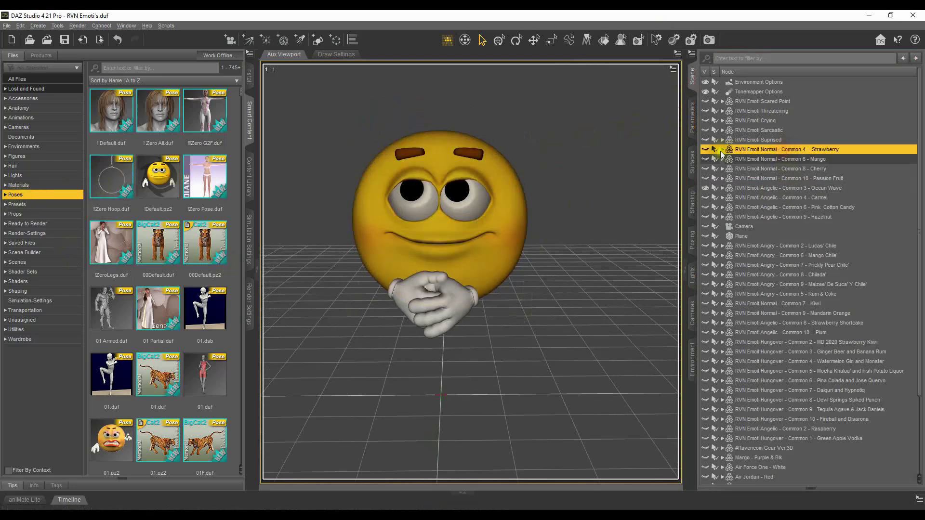
pyautogui.click(706, 149)
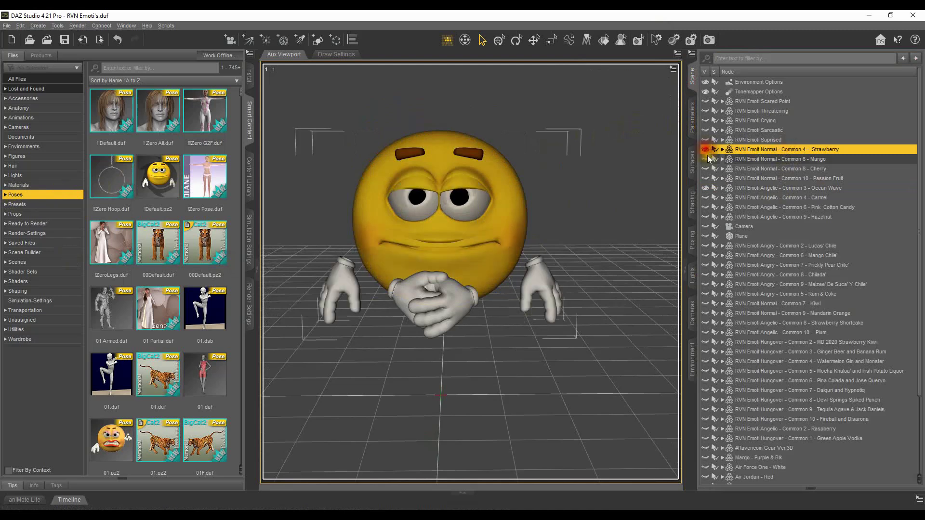
pyautogui.click(706, 188)
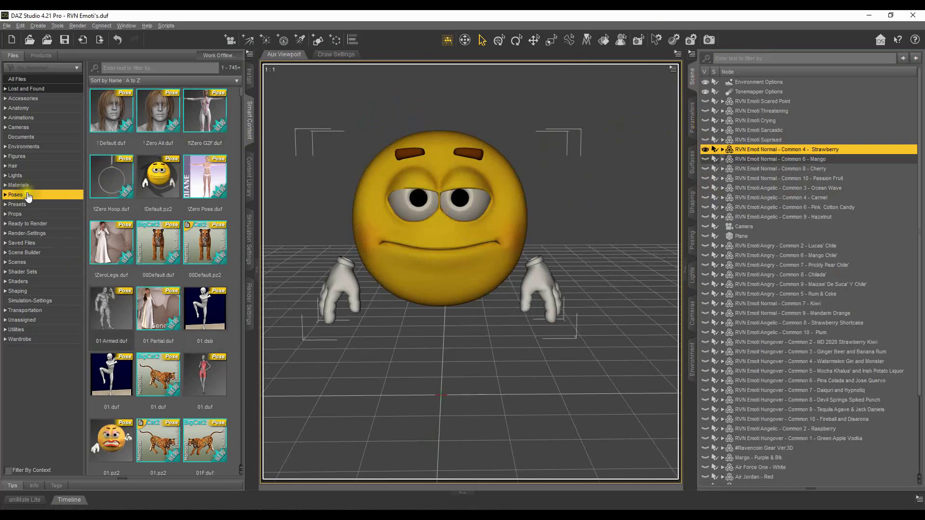
# Step: Examine the Poses category of the Smart Content library, including its subcategories and the unfiltered pose files
pyautogui.doubleClick(14, 196)
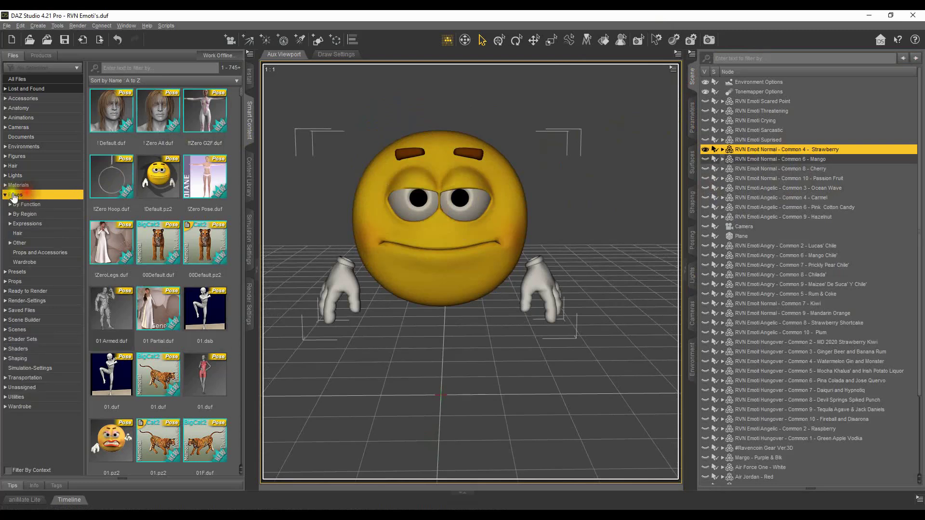
pyautogui.doubleClick(15, 195)
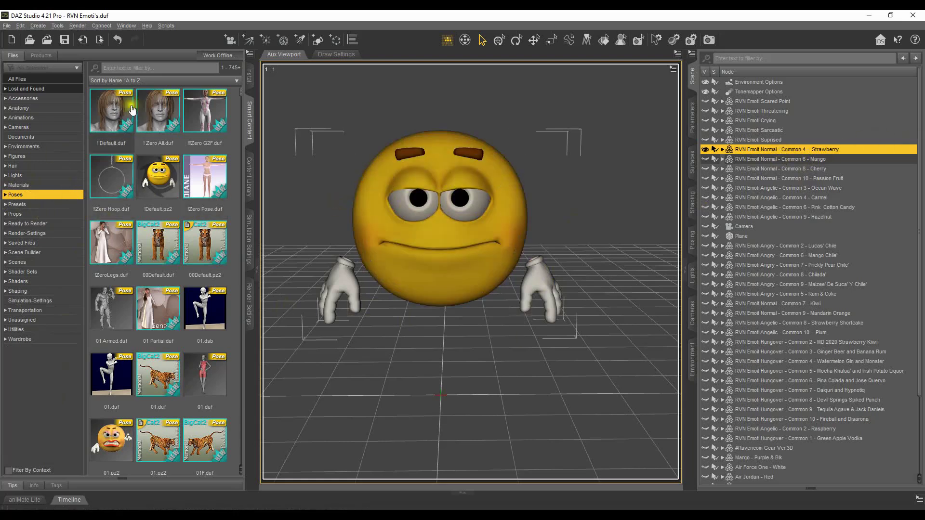
pyautogui.scroll(-6, 191, 203)
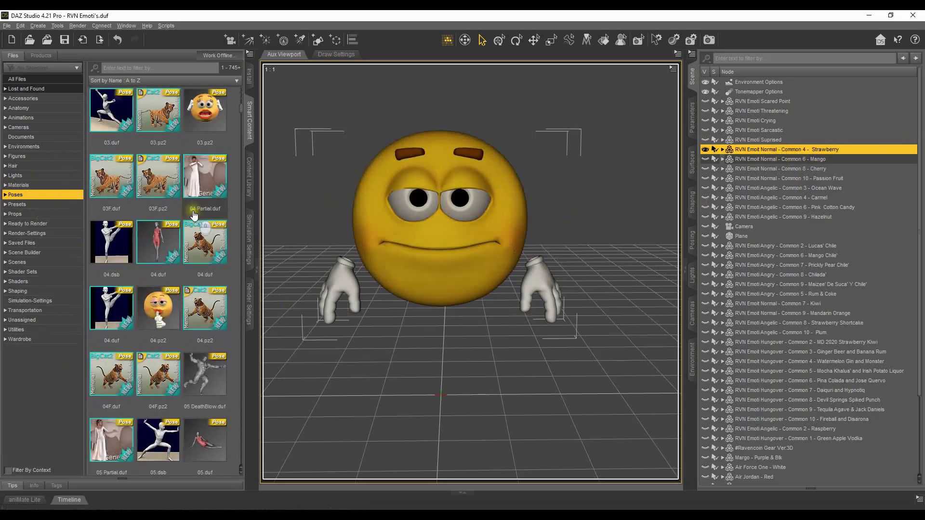
pyautogui.scroll(-3, 192, 215)
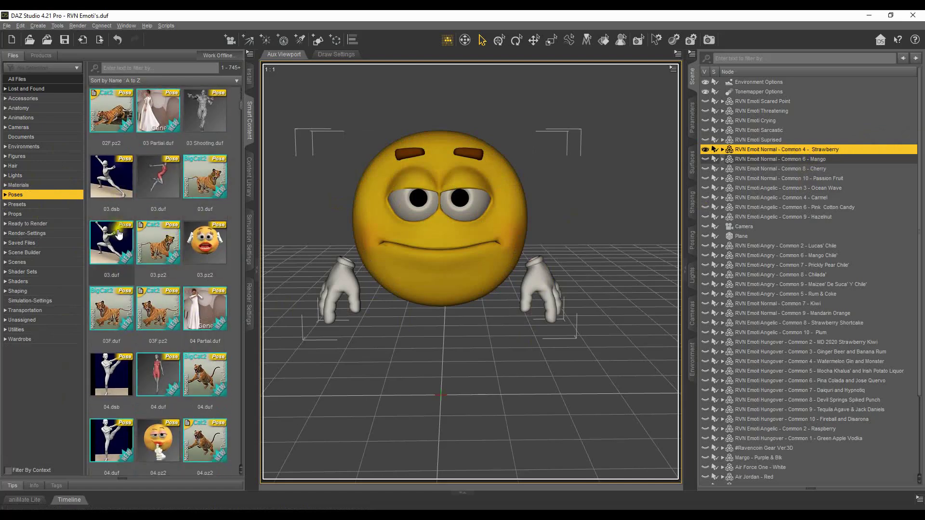
pyautogui.scroll(-8, 131, 228)
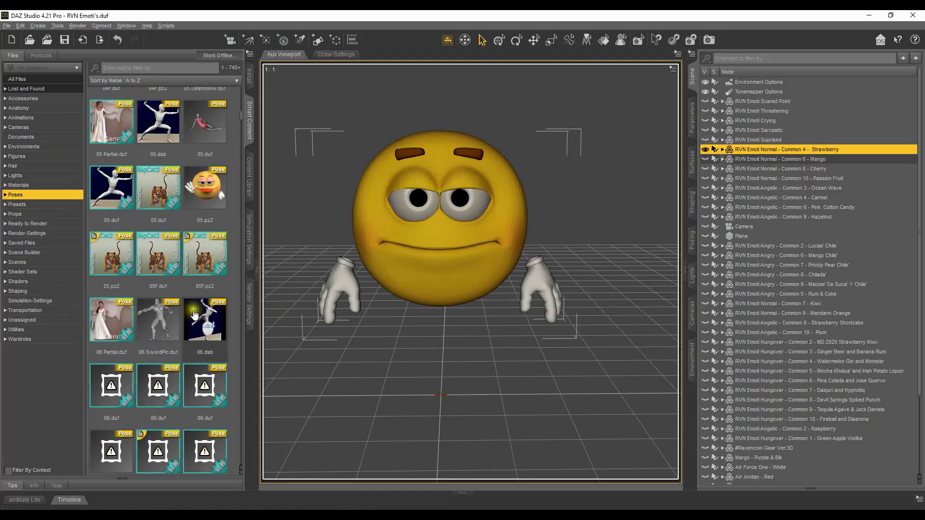
pyautogui.scroll(-2, 172, 288)
pyautogui.scroll(5, 172, 288)
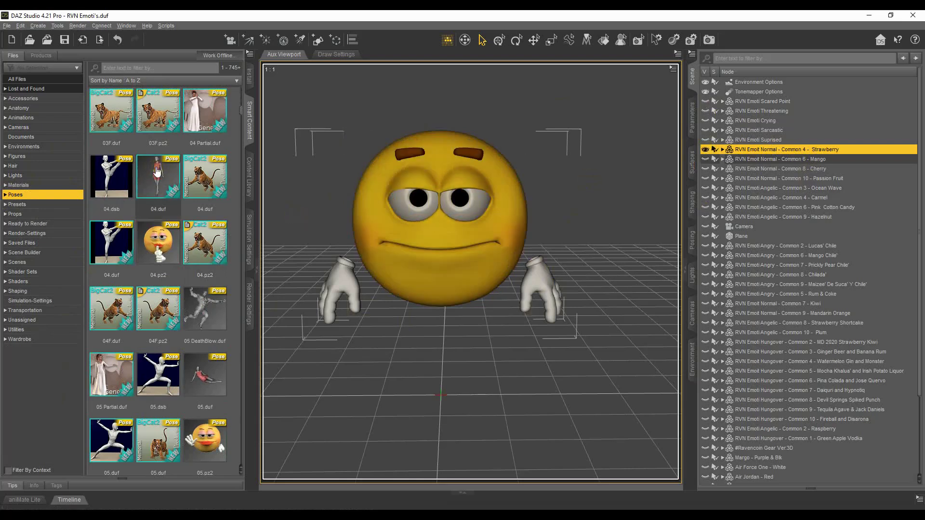
# Step: Filter the Smart Content library by context to limit the poses to those for the selected Strawberry figure
pyautogui.moveTo(157, 171)
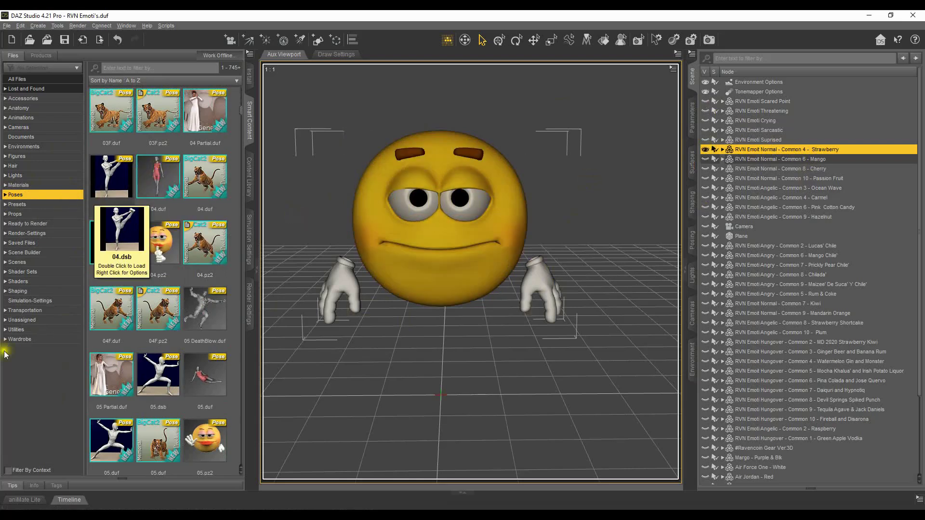
pyautogui.click(8, 471)
pyautogui.click(7, 471)
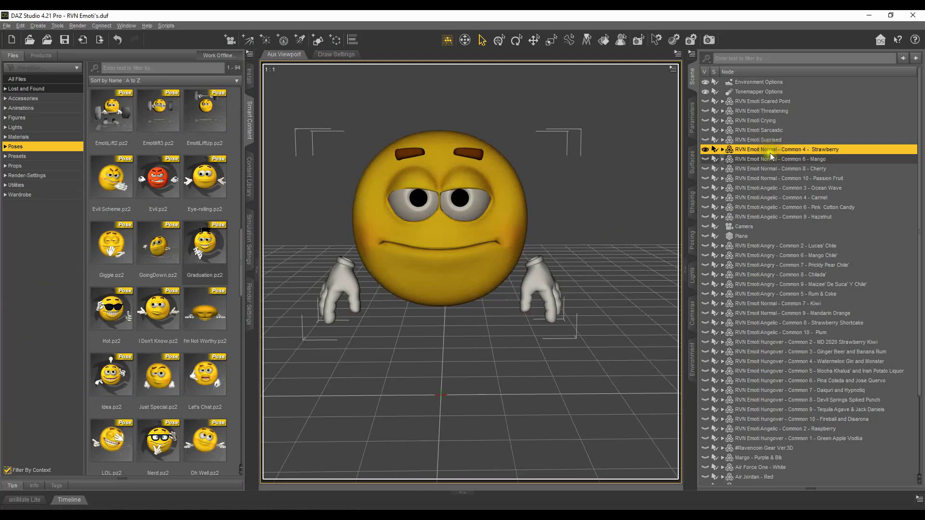
# Step: Expand the Strawberry figure's surface list and inspect the Eyeball and Gloves materials
pyautogui.click(621, 40)
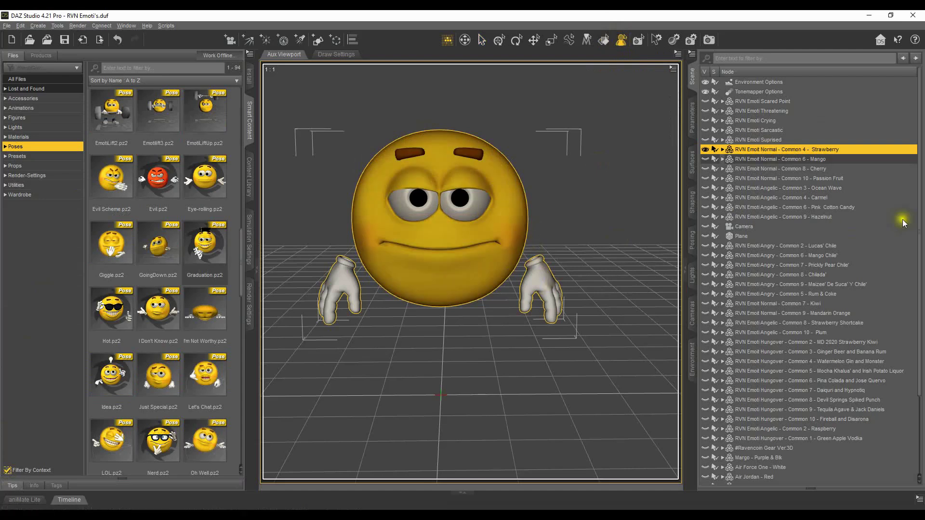
pyautogui.click(693, 155)
pyautogui.click(753, 104)
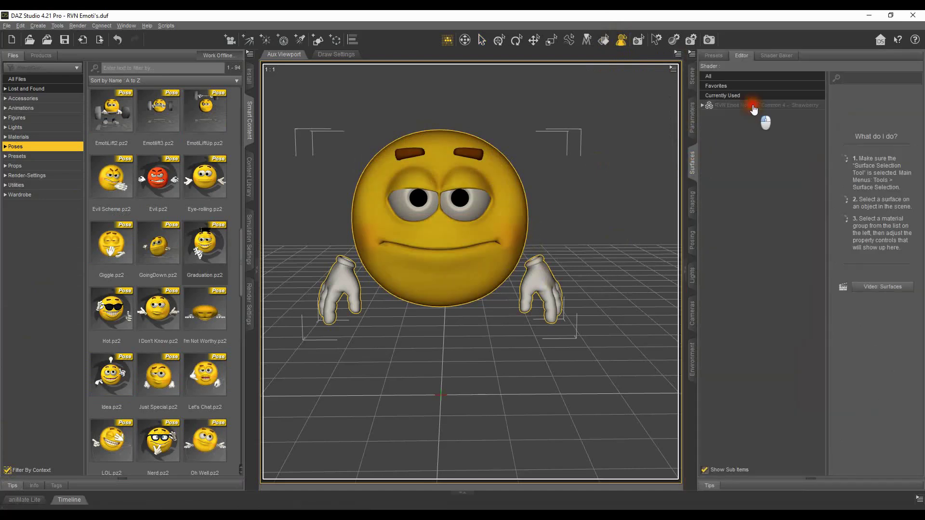
pyautogui.click(703, 106)
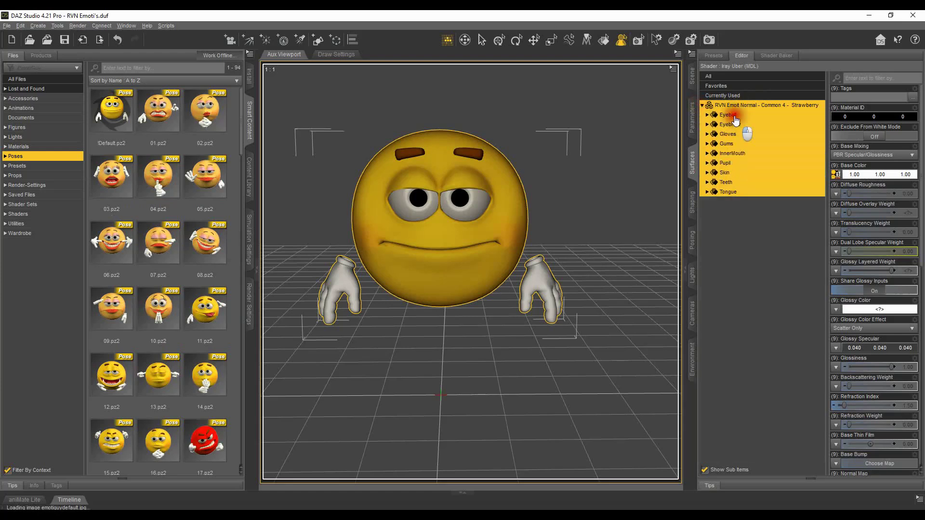
pyautogui.click(735, 116)
pyautogui.click(729, 134)
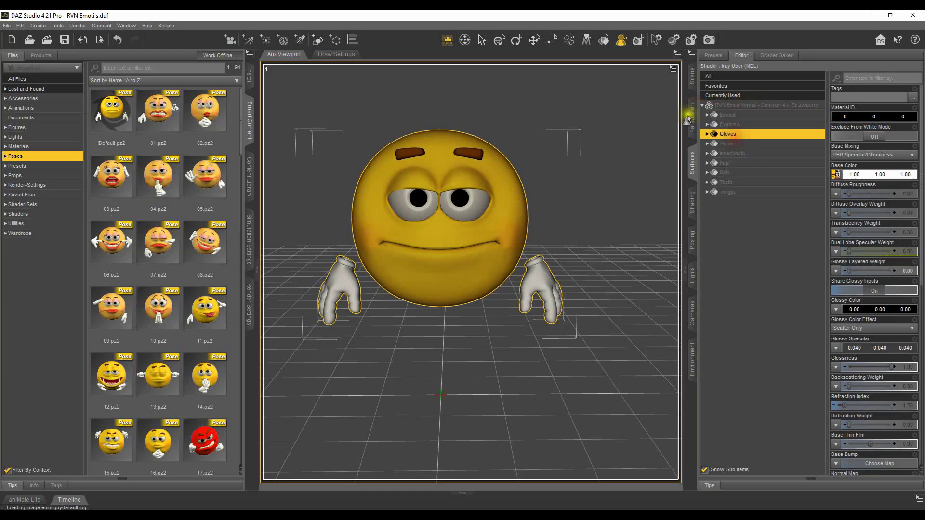
# Step: Activate the Surface Selection Tool and highlight all of the figure's surfaces, then only the Eyeball and Eyebrow surfaces in turn
pyautogui.click(604, 41)
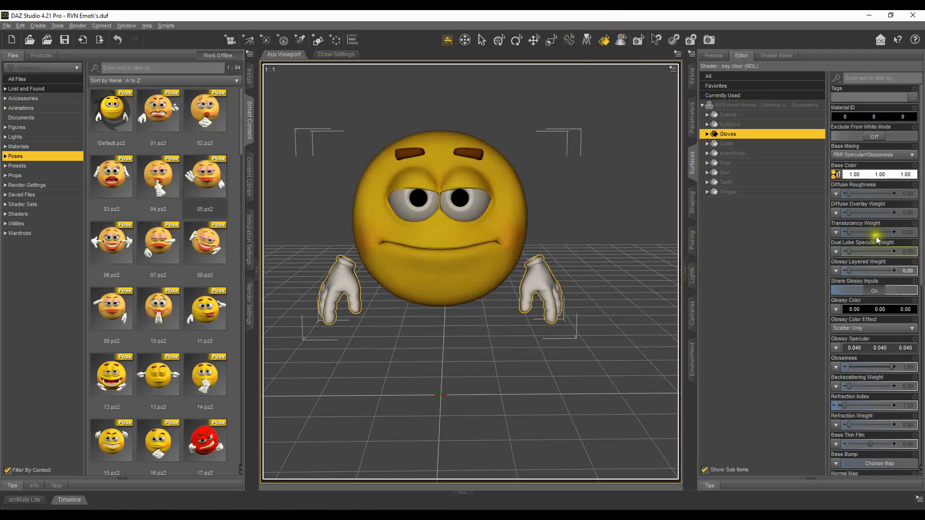
pyautogui.click(734, 105)
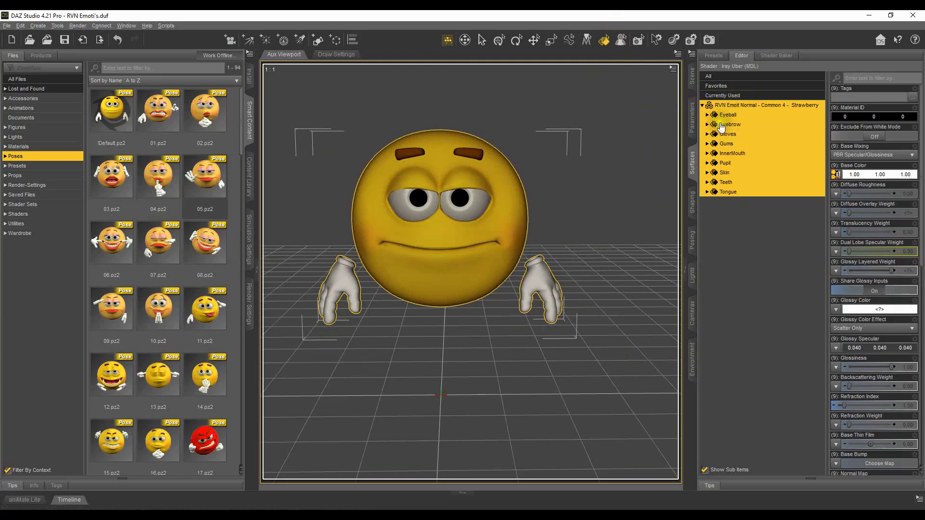
pyautogui.click(726, 115)
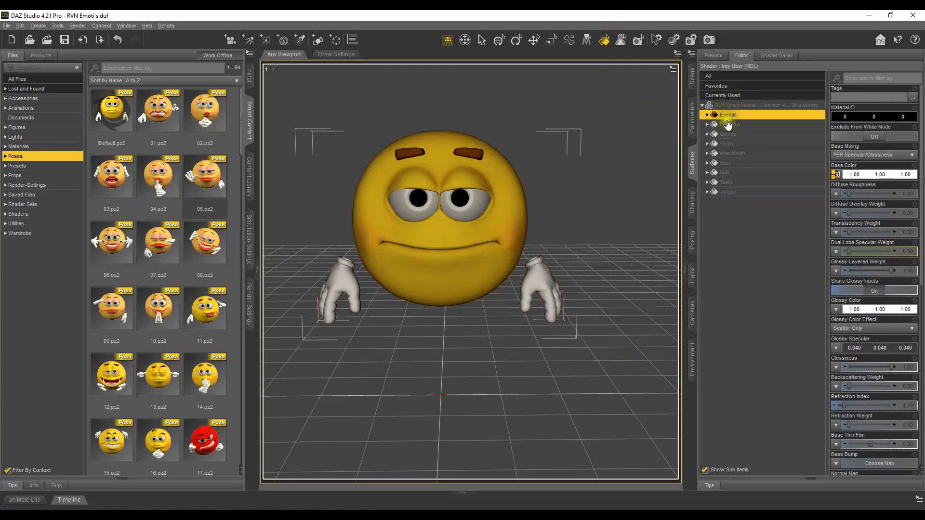
pyautogui.click(729, 124)
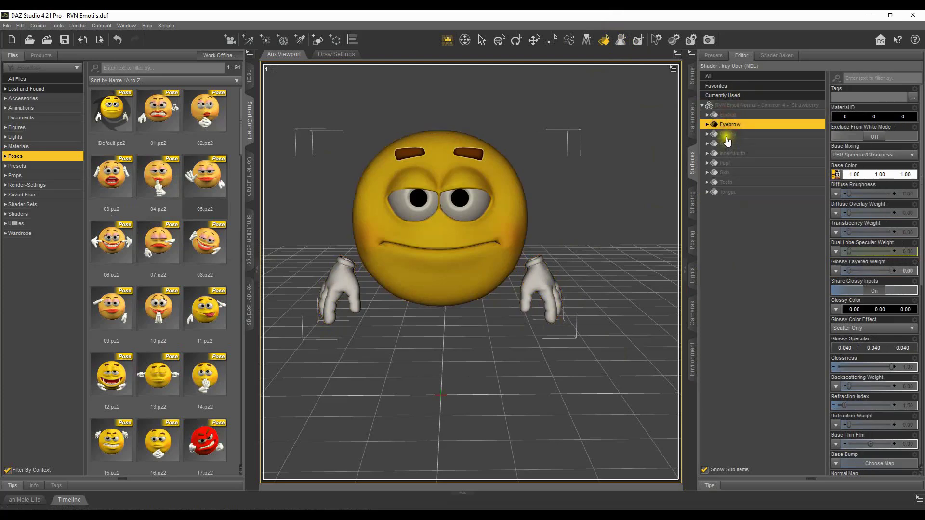
# Step: Inspect the figure's remaining surfaces one by one, from Gloves through InnerMouth, Skin and Teeth to Tongue
pyautogui.click(729, 135)
pyautogui.click(727, 143)
pyautogui.click(730, 153)
pyautogui.click(729, 163)
pyautogui.click(732, 173)
pyautogui.click(732, 182)
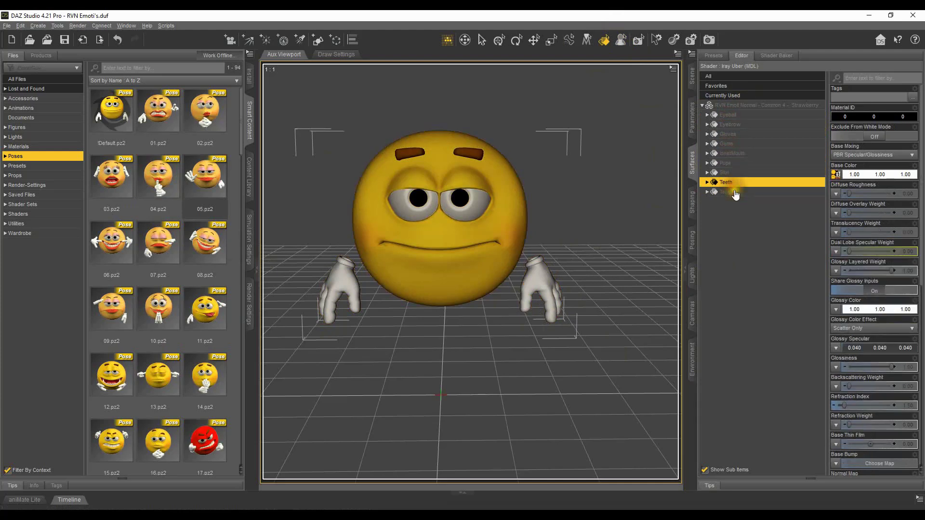
pyautogui.click(734, 192)
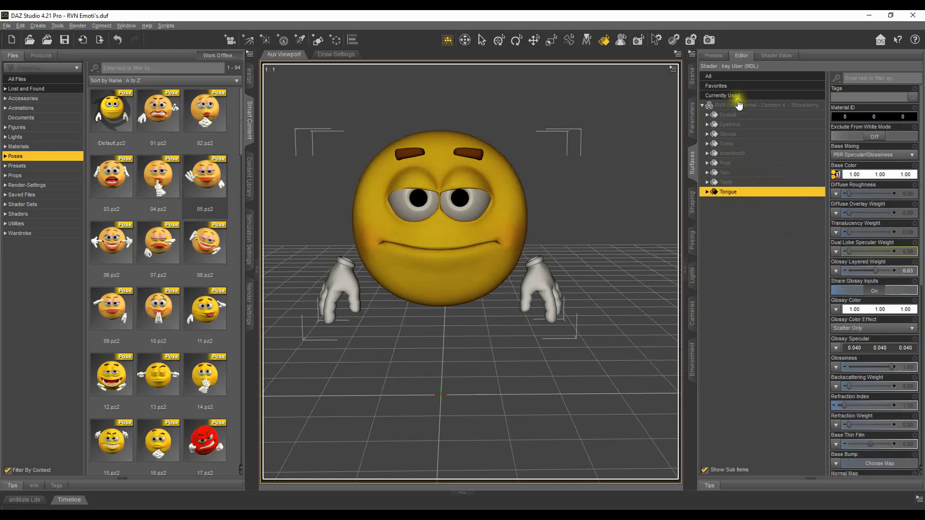
# Step: Select all of the Strawberry figure's surfaces, collapse their list and switch back to the Node Selection Tool
pyautogui.click(710, 106)
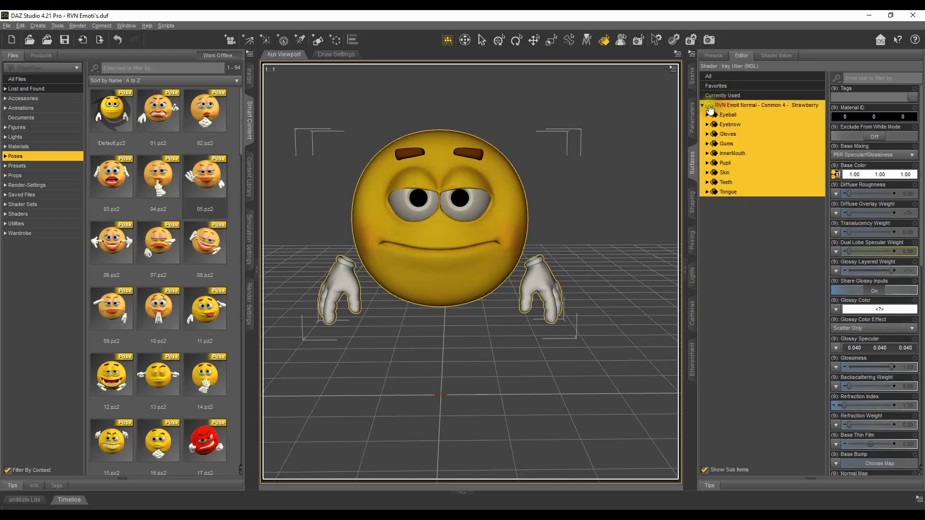
pyautogui.click(703, 106)
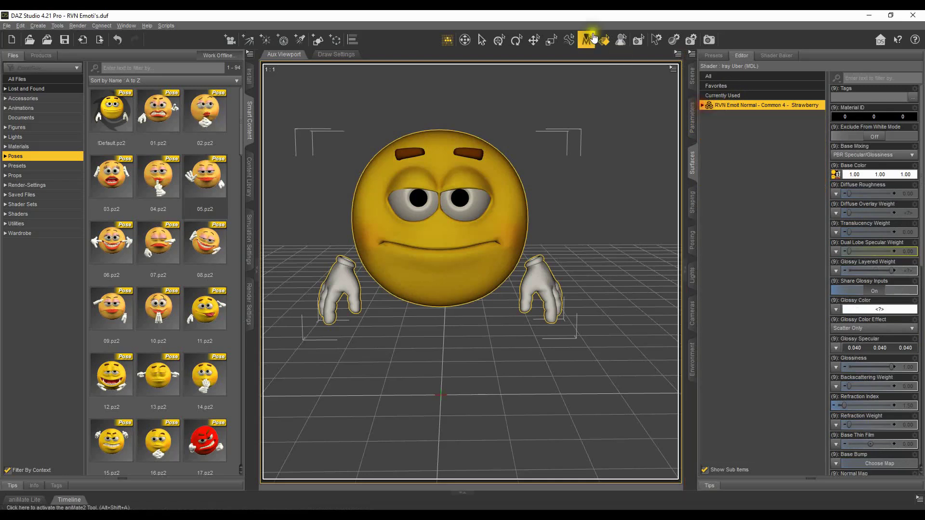
pyautogui.click(480, 41)
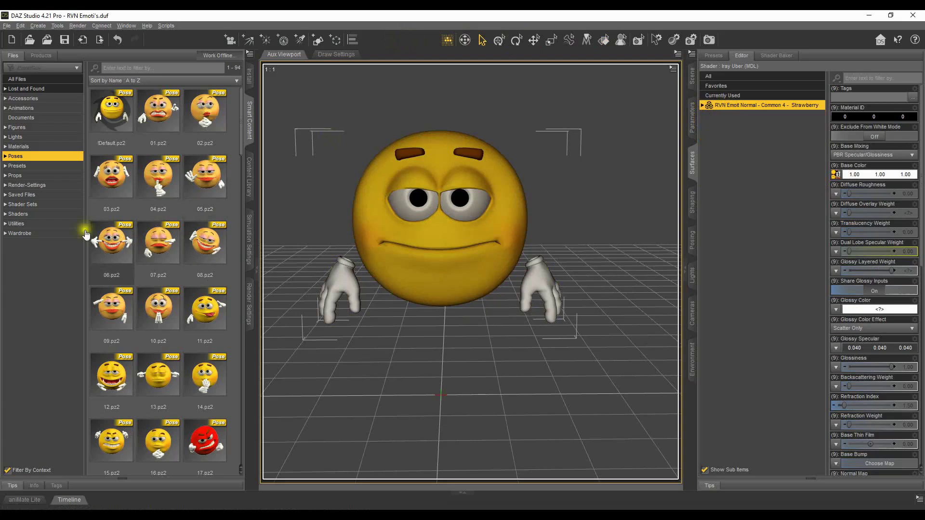
# Step: Return to the scene list with the Strawberry figure selected and browse the poses filtered for it
pyautogui.click(691, 123)
pyautogui.click(690, 77)
pyautogui.click(798, 150)
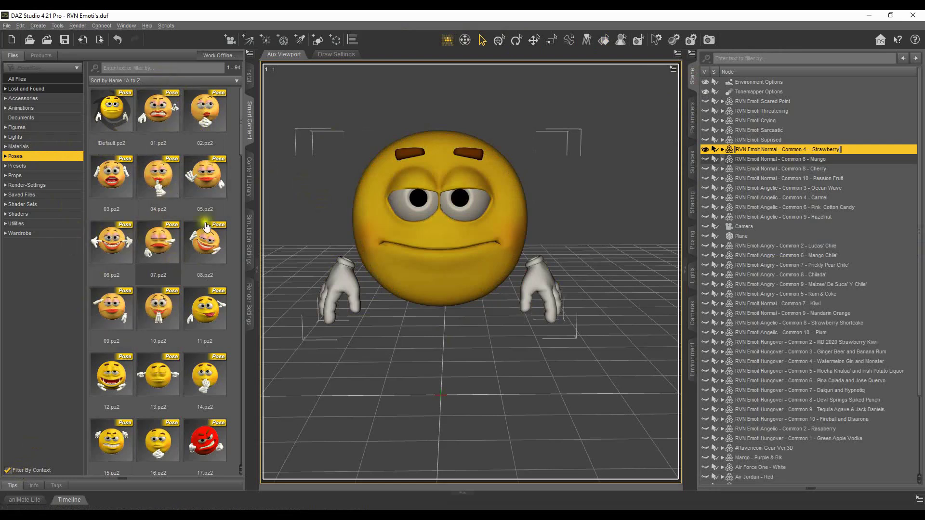
pyautogui.click(157, 259)
pyautogui.scroll(-3, 157, 259)
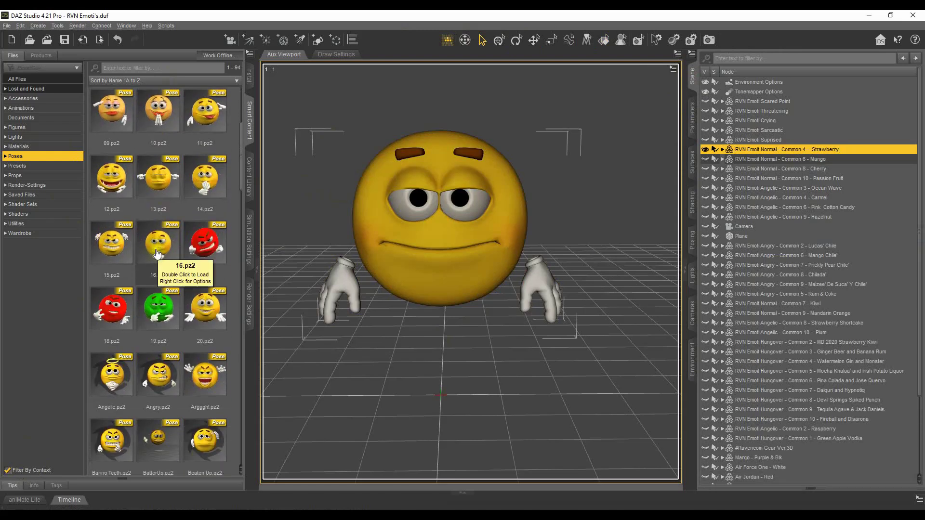
pyautogui.click(168, 207)
pyautogui.scroll(3, 159, 193)
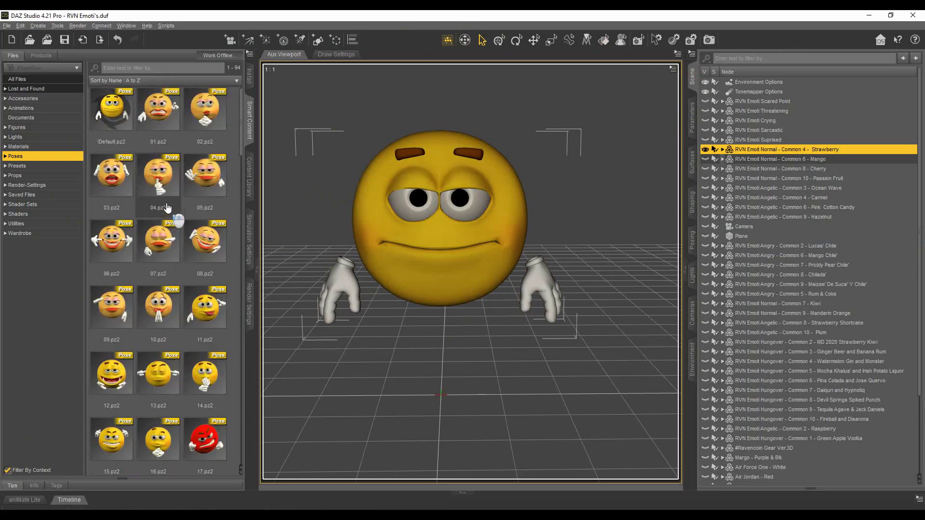
pyautogui.scroll(-3, 139, 270)
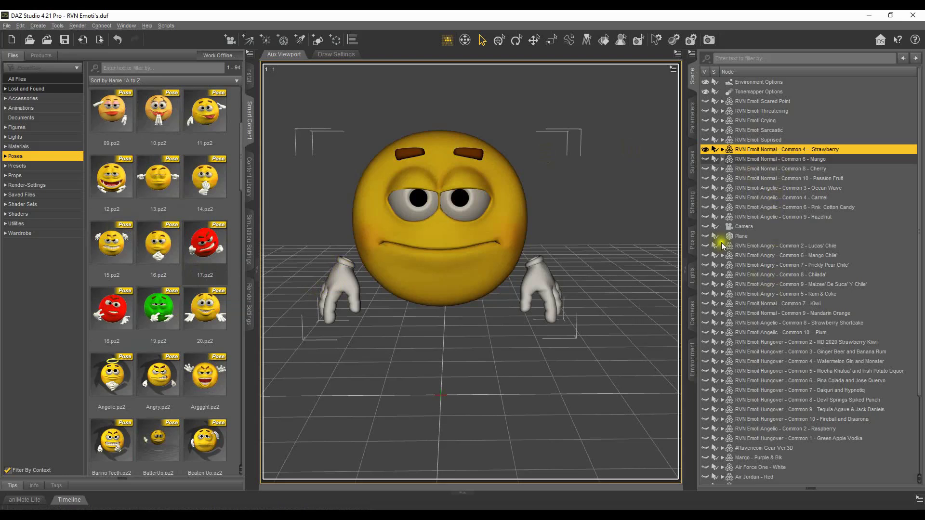
# Step: Show the RVN Emoti Angry - Common 2 - Lucas' Chile figure in place of Strawberry for comparison, and restore Strawberry's visibility
pyautogui.click(705, 247)
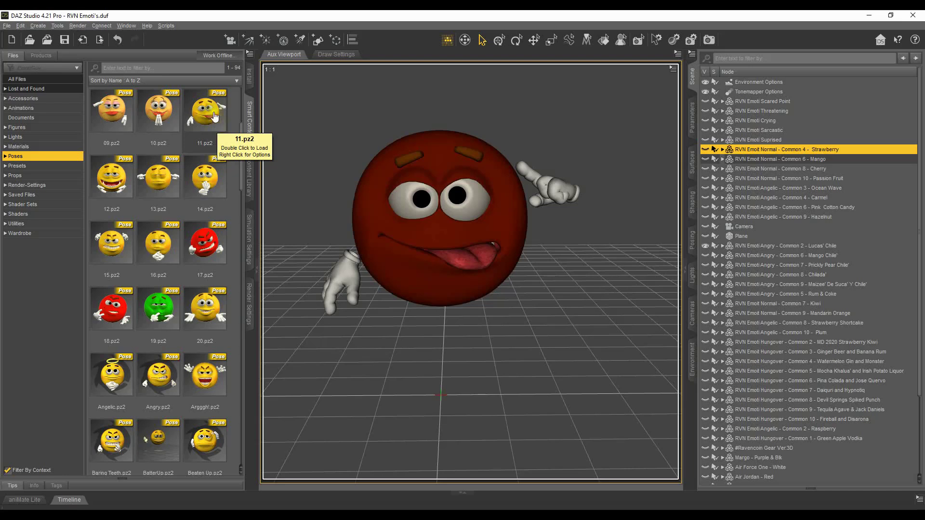
pyautogui.moveTo(602, 72)
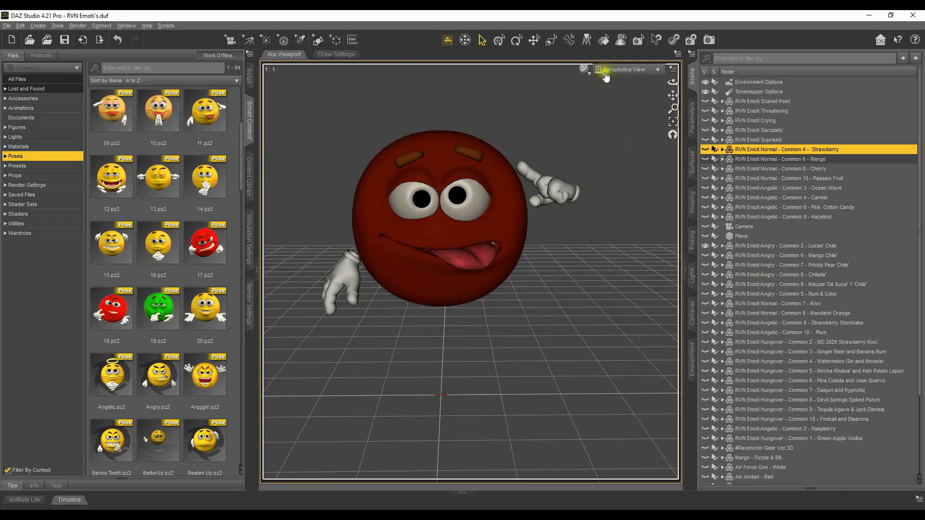
pyautogui.moveTo(680, 115); pyautogui.dragTo(676, 108)
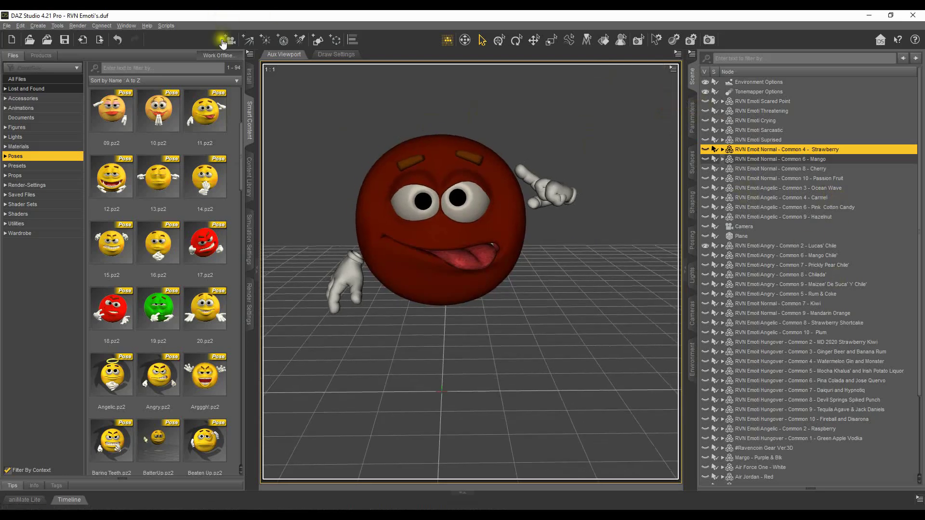
pyautogui.click(705, 249)
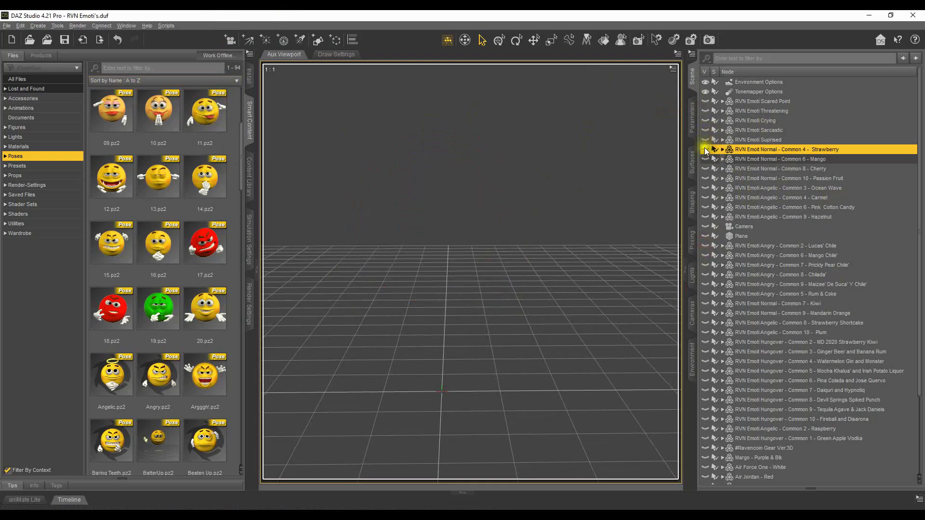
pyautogui.click(706, 149)
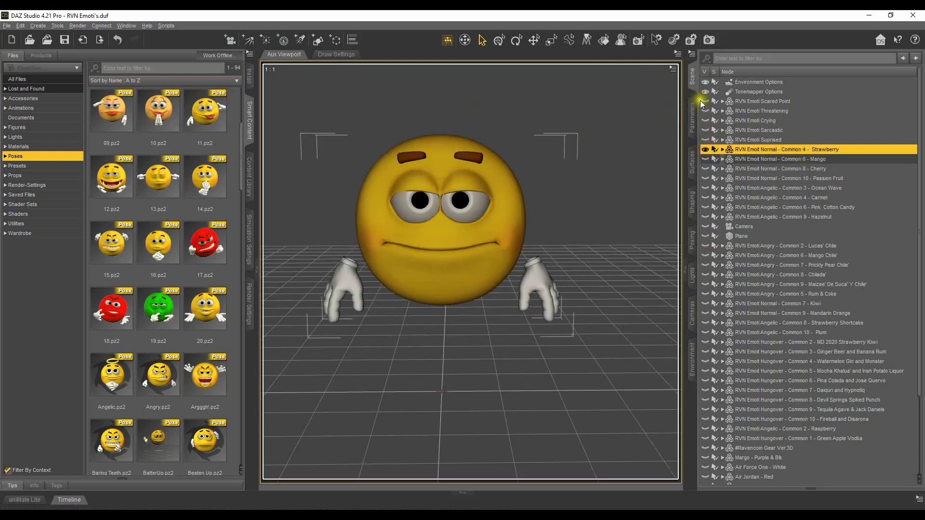
# Step: Apply the 11.pz2 pose to the Strawberry figure and expand the Poses category with that figure selected
pyautogui.doubleClick(214, 112)
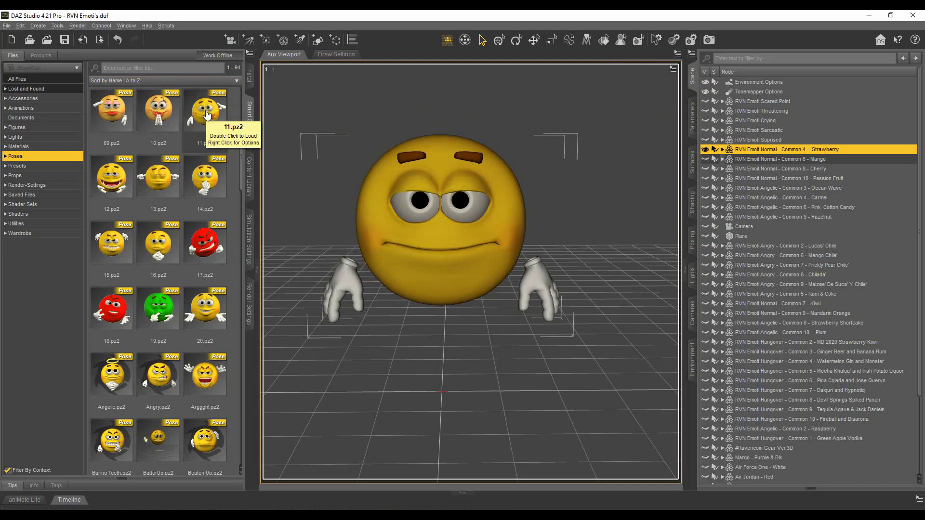
pyautogui.moveTo(205, 116); pyautogui.dragTo(384, 188)
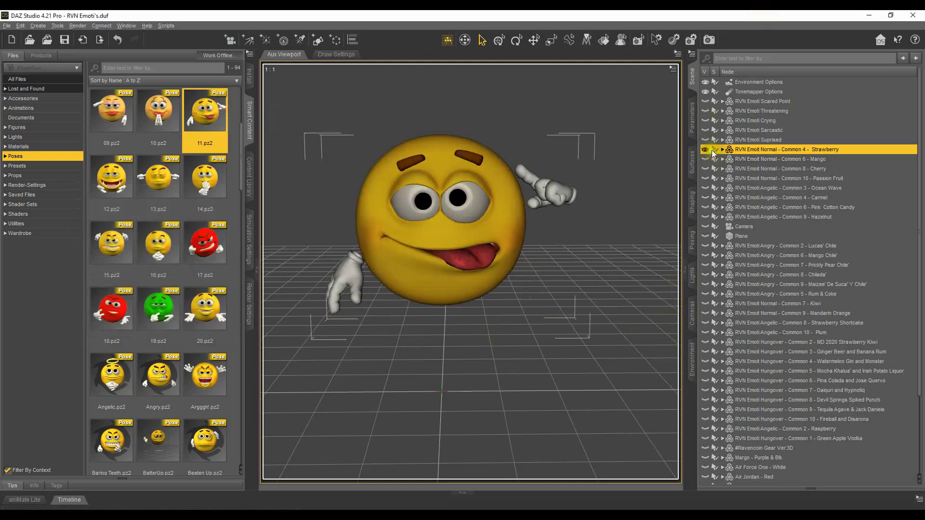
pyautogui.click(622, 71)
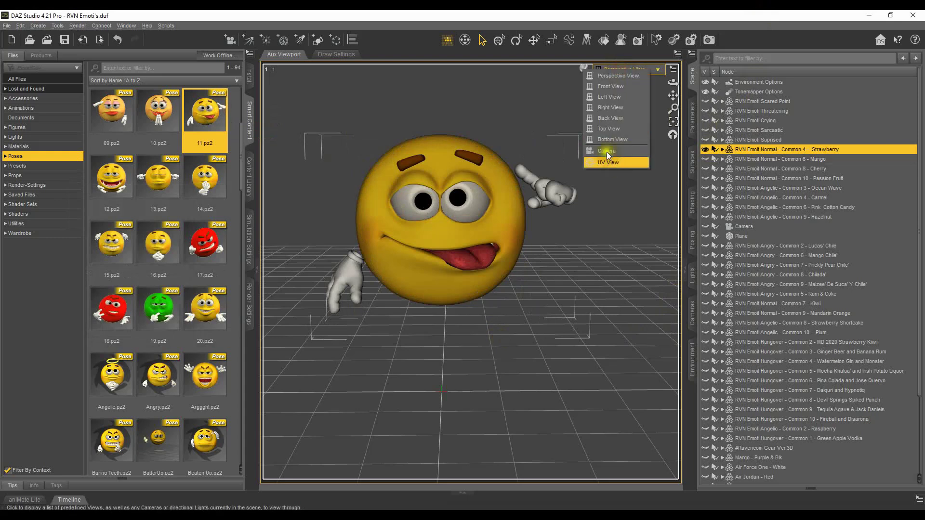
pyautogui.click(559, 83)
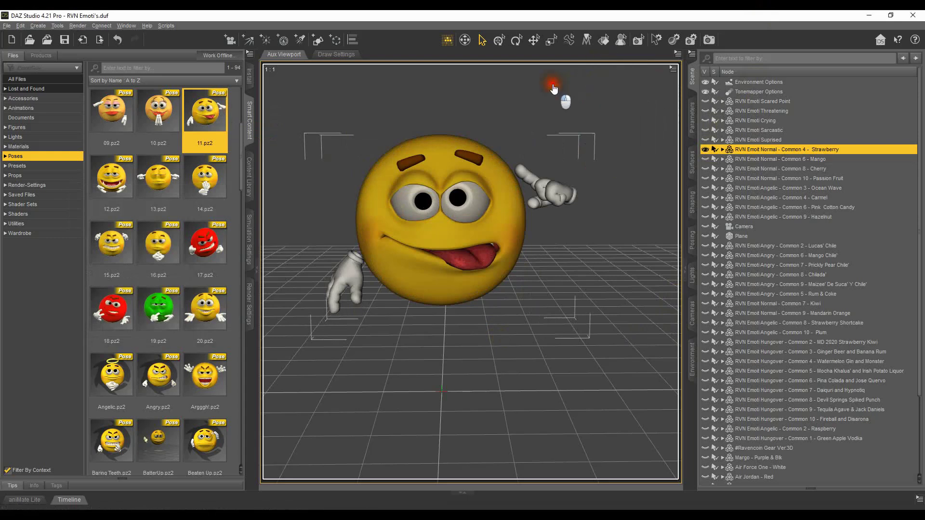
pyautogui.click(787, 149)
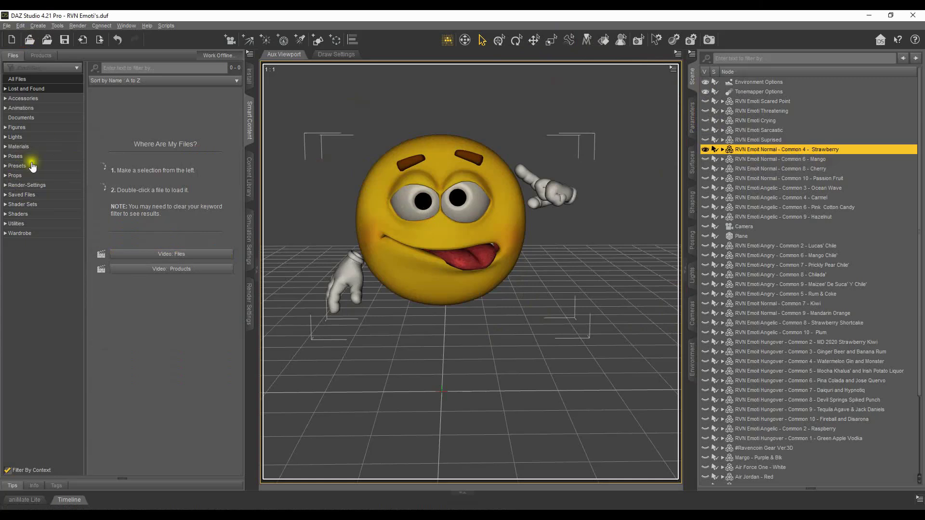
pyautogui.click(11, 156)
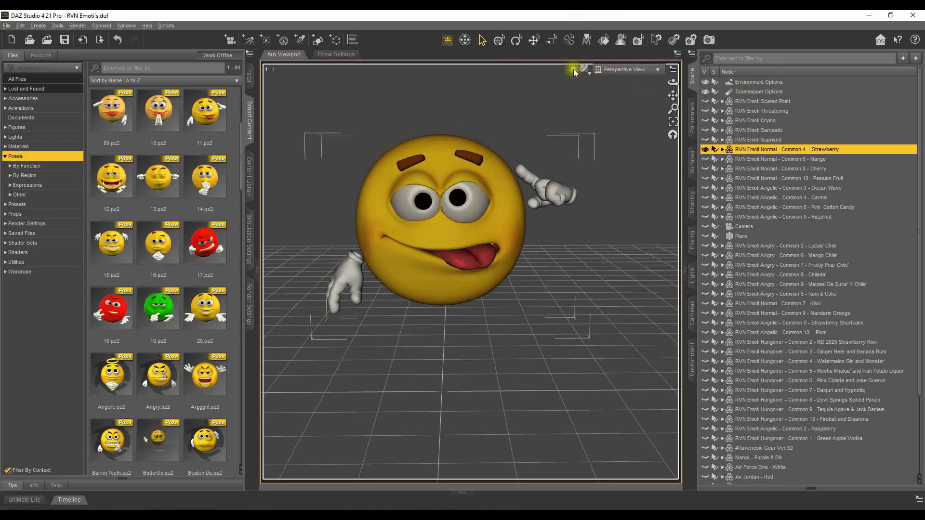
# Step: Switch the viewport's draw style to the rendered Iray preview for the Strawberry figure
pyautogui.click(584, 70)
pyautogui.click(577, 189)
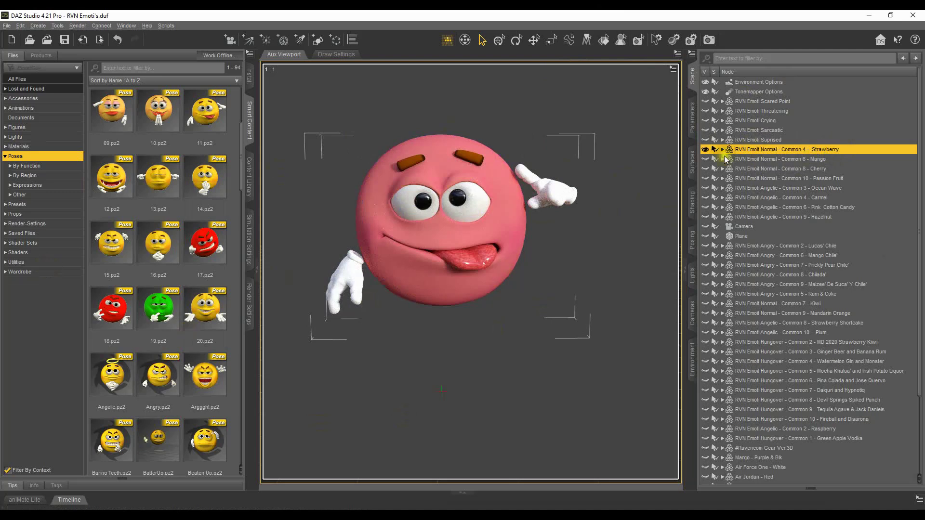
pyautogui.click(705, 149)
# Step: Display the Strawberry figure's surfaces and examine the Shaders category, including the Iray Uber Base shader
pyautogui.click(691, 171)
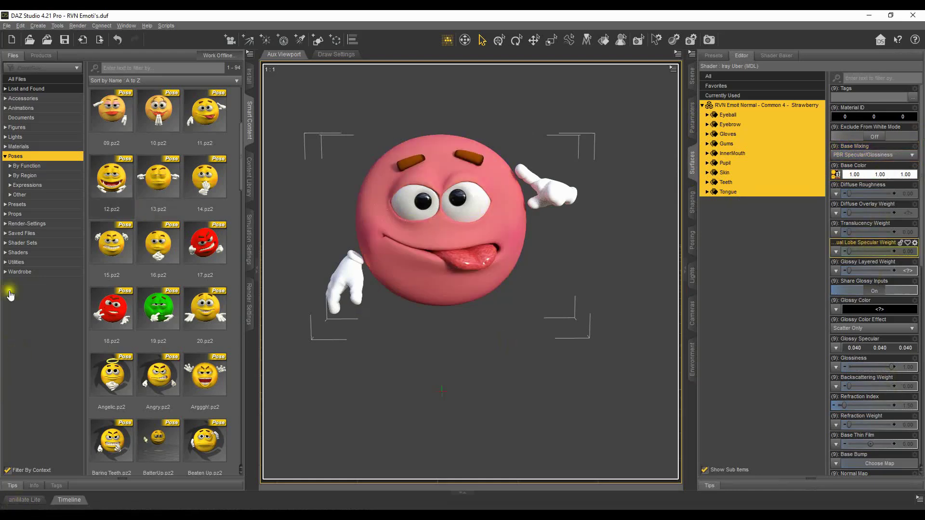
pyautogui.click(18, 252)
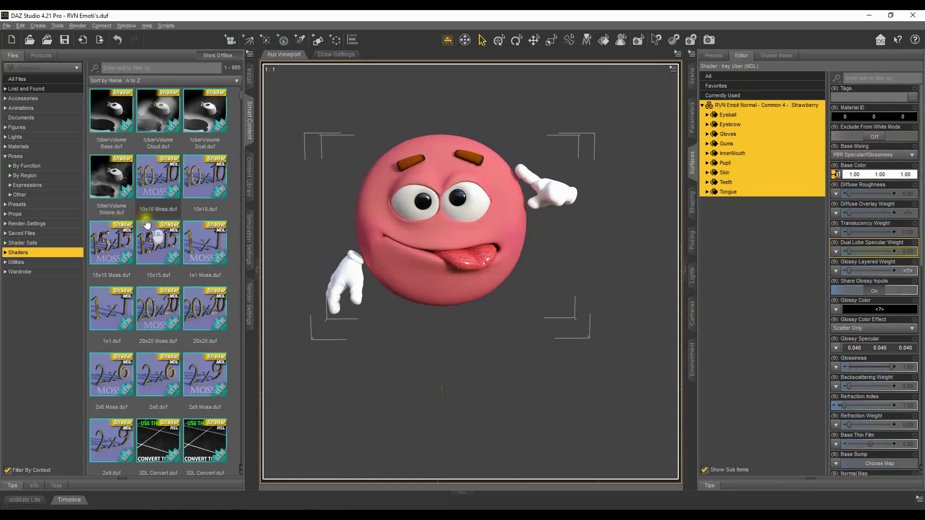
pyautogui.scroll(3, 147, 223)
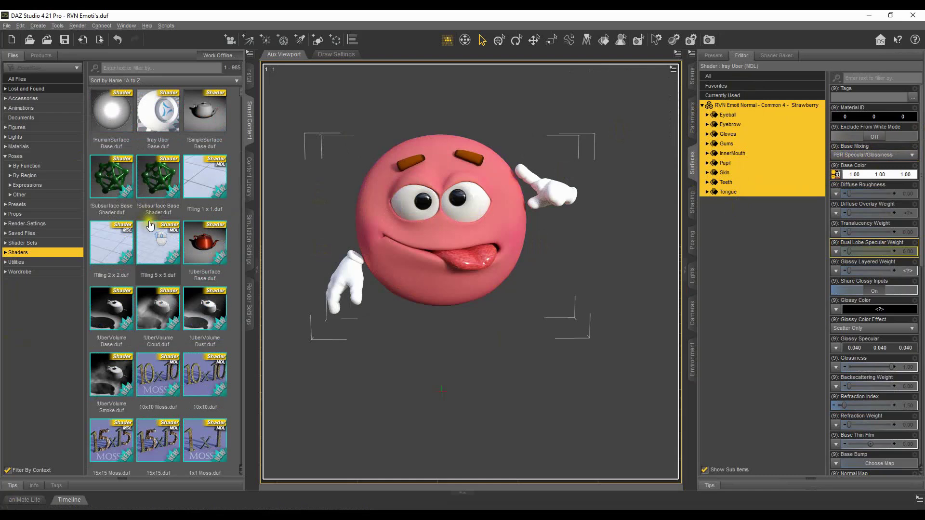
pyautogui.click(159, 124)
pyautogui.moveTo(158, 124); pyautogui.dragTo(782, 182)
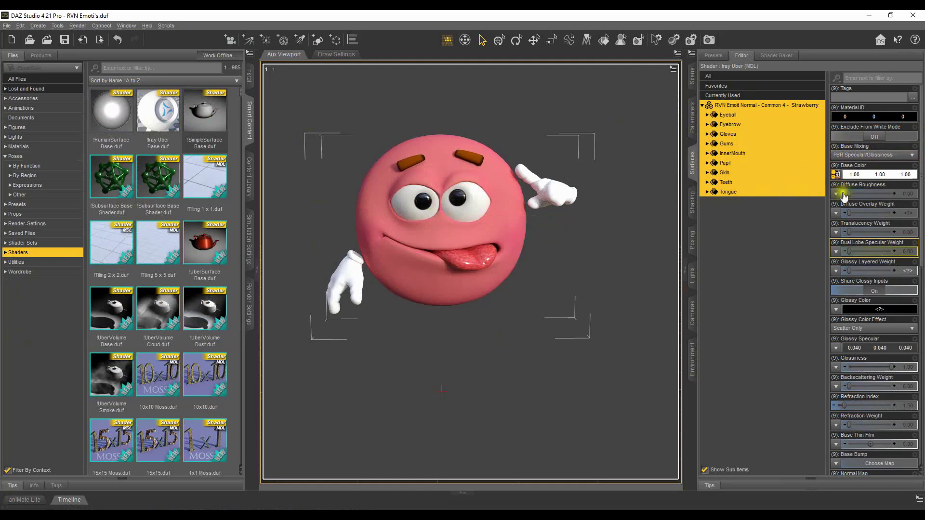
pyautogui.moveTo(836, 179)
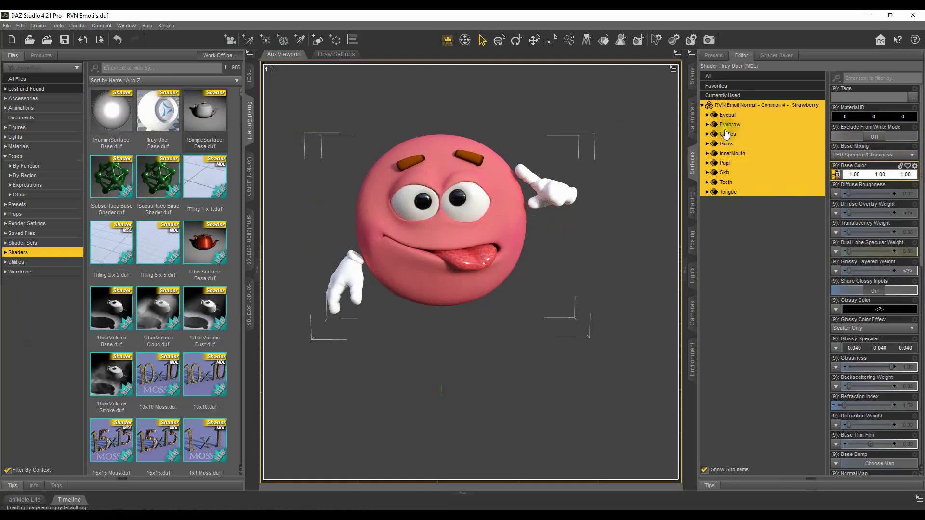
# Step: Remove the Base Color image map from the Skin surface by choosing None, and undo and redo the removal to compare
pyautogui.click(727, 172)
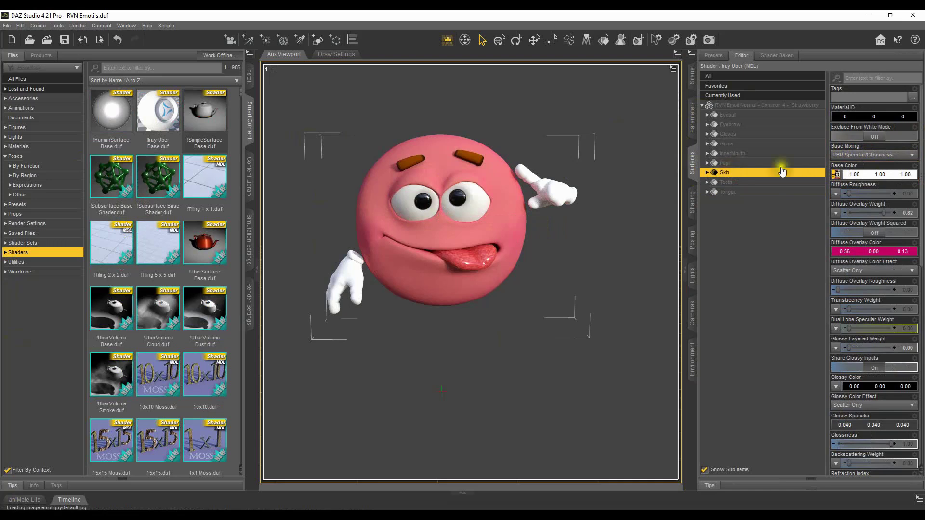
pyautogui.moveTo(836, 177)
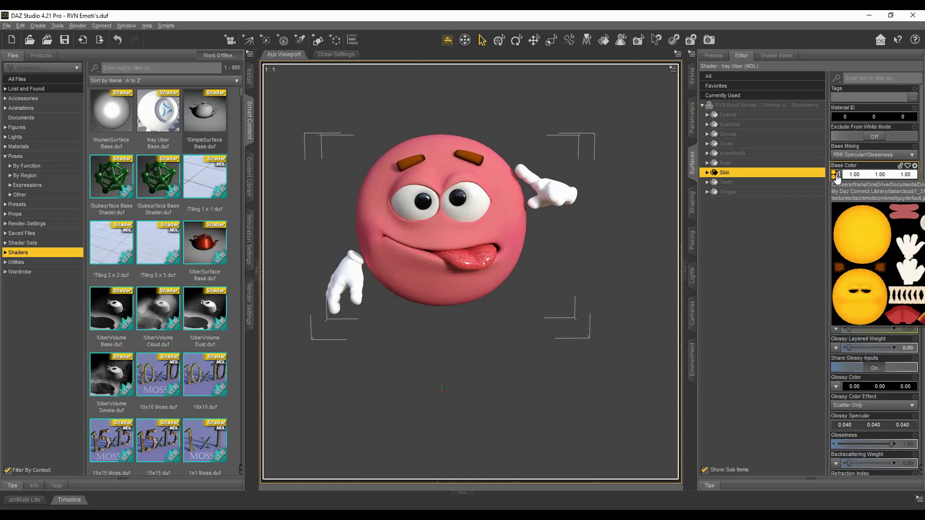
pyautogui.click(835, 175)
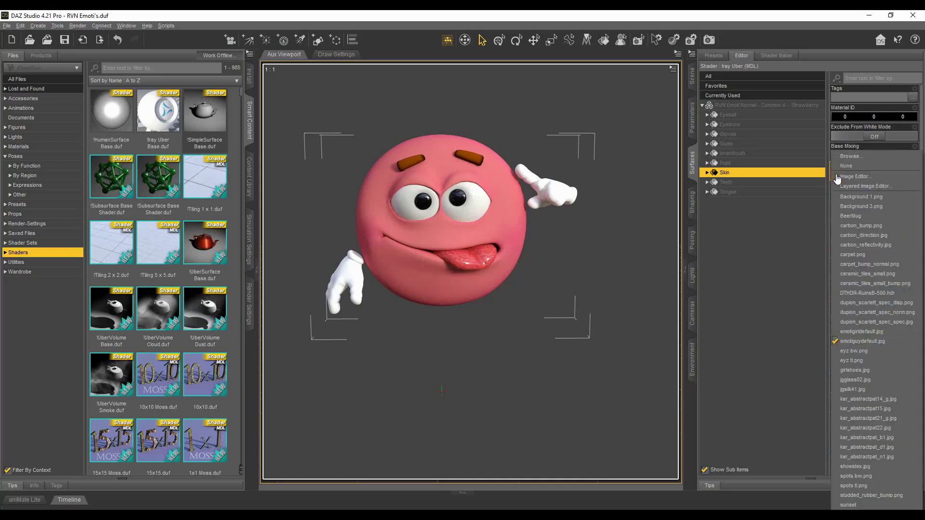
pyautogui.click(845, 165)
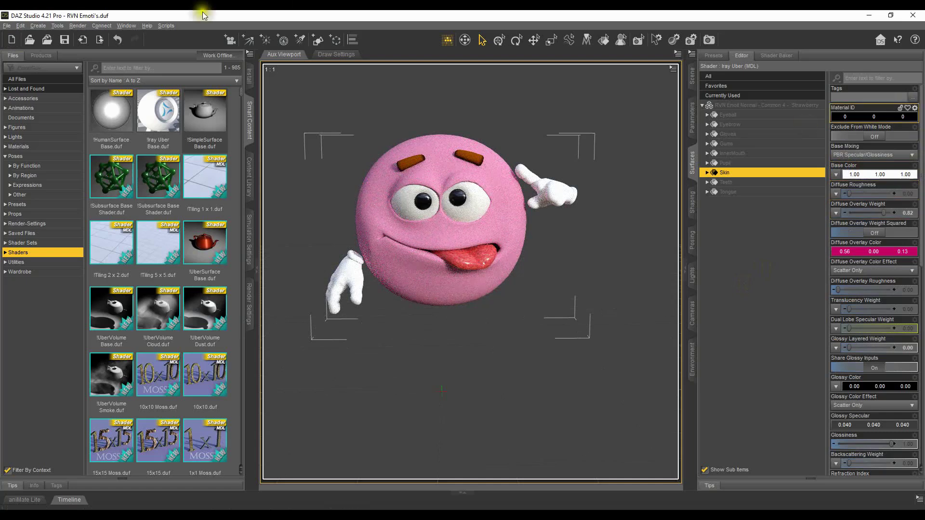
pyautogui.click(115, 42)
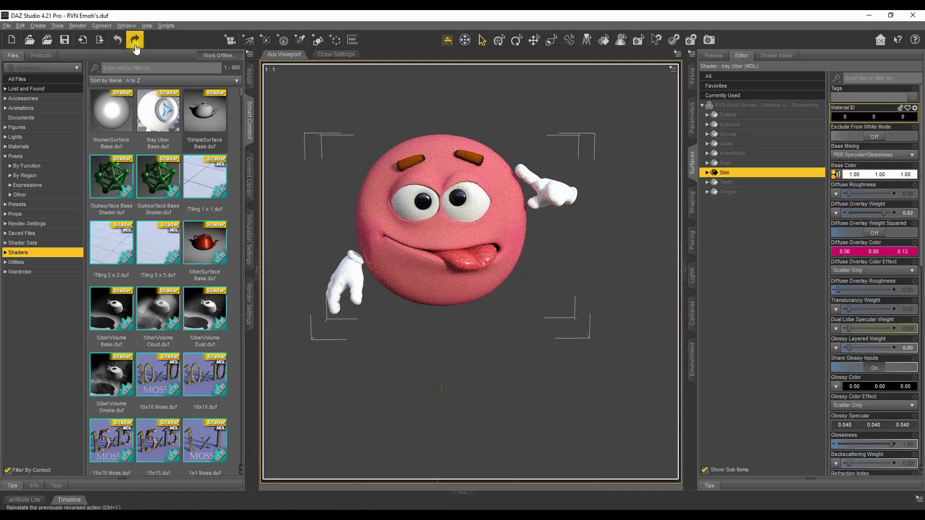
pyautogui.click(133, 45)
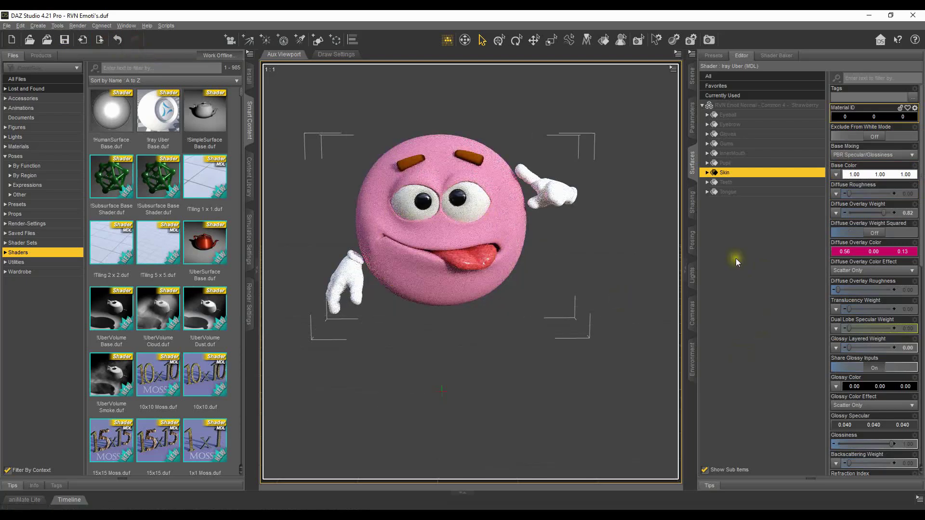
# Step: Set the Skin surface's Diffuse Overlay Color to a purple of 0.14, 0.021, 0.56
pyautogui.click(848, 253)
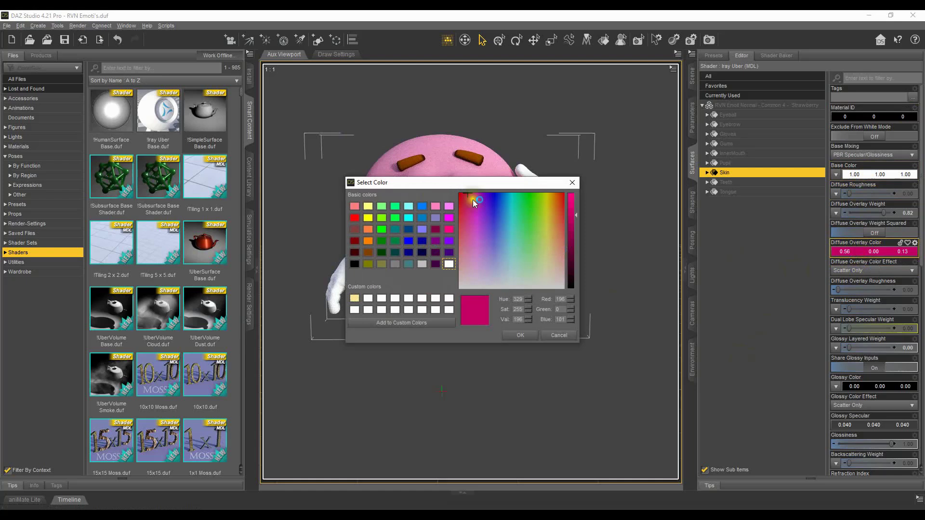
pyautogui.moveTo(468, 198); pyautogui.dragTo(486, 216)
pyautogui.click(520, 336)
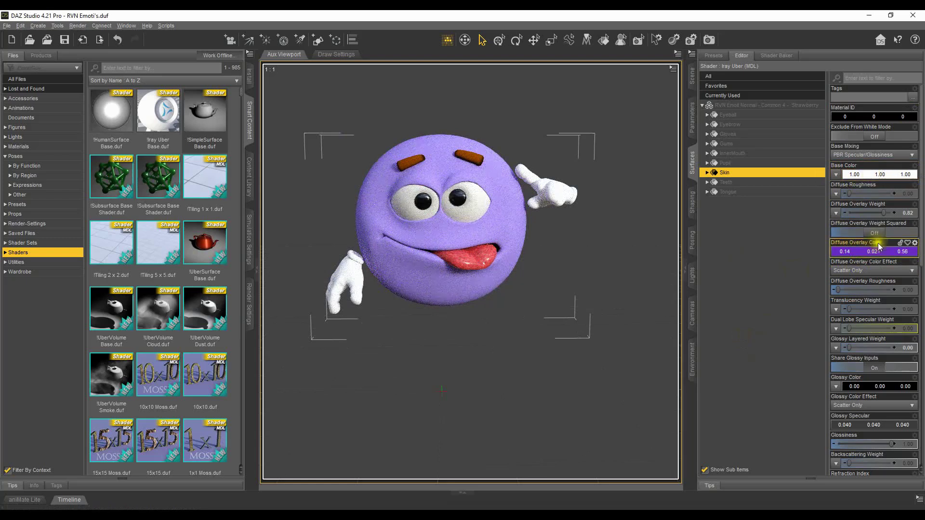
# Step: Try white (1.00, 1.00, 1.00) as the Skin surface's Diffuse Overlay Color
pyautogui.click(861, 253)
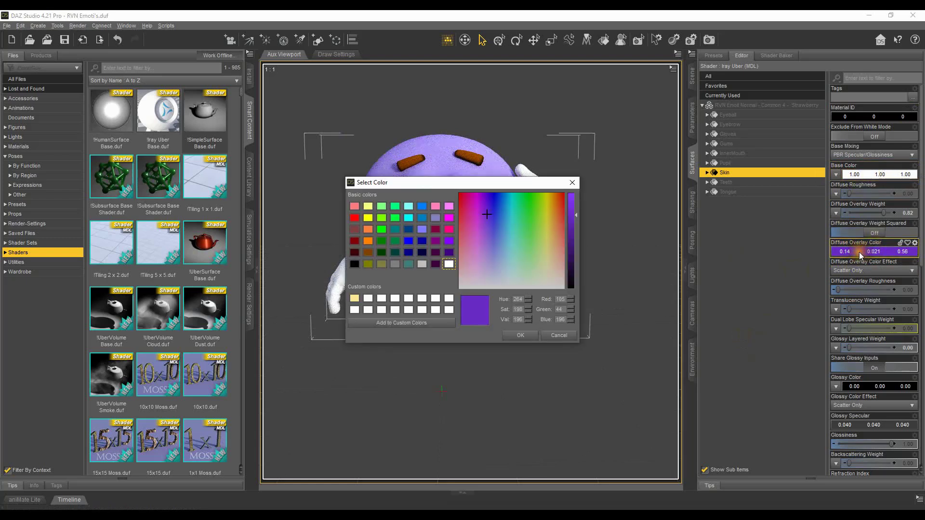
pyautogui.click(448, 263)
pyautogui.click(516, 336)
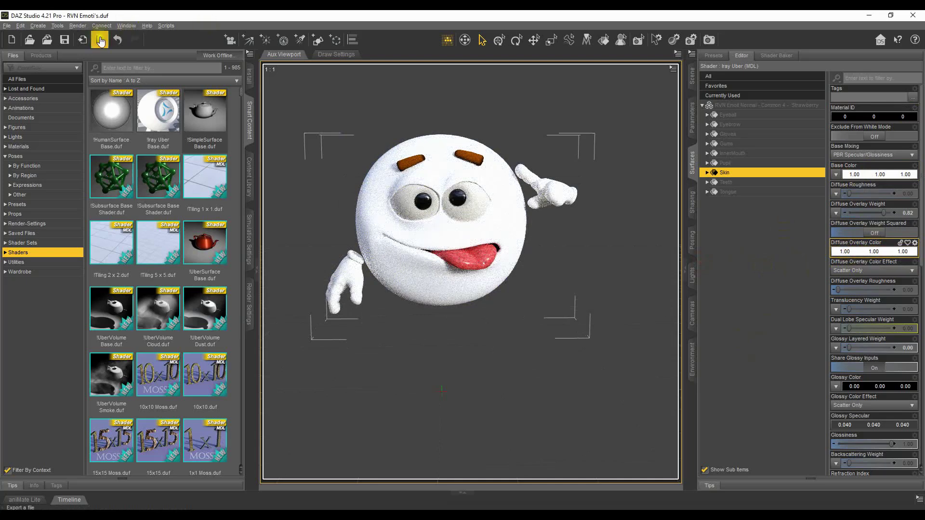
# Step: Undo the white and purple Diffuse Overlay Color changes on the Skin surface, and undo and redo the Base Color map removal
pyautogui.click(118, 40)
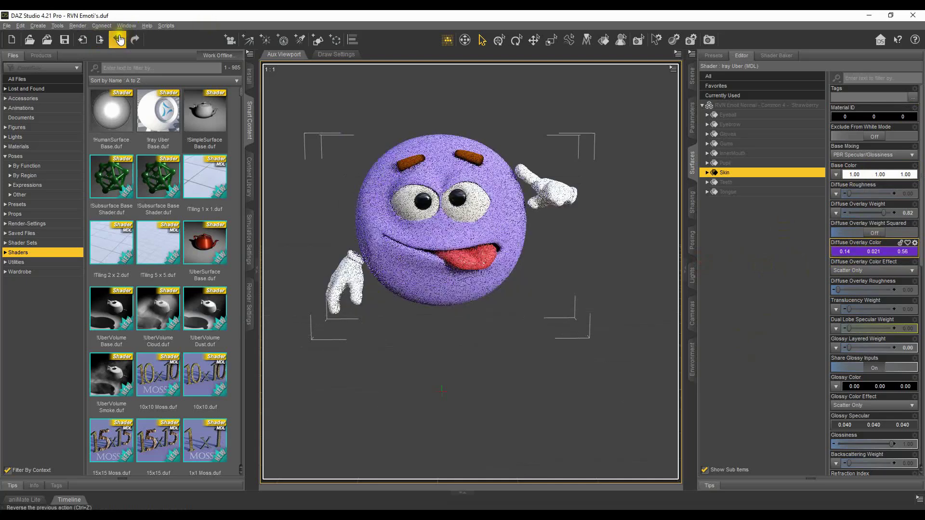
pyautogui.click(118, 40)
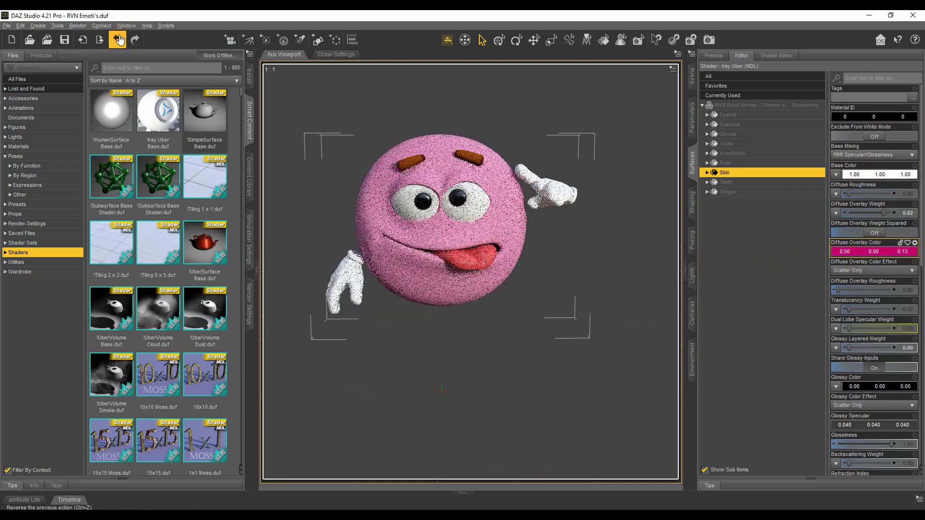
pyautogui.click(119, 39)
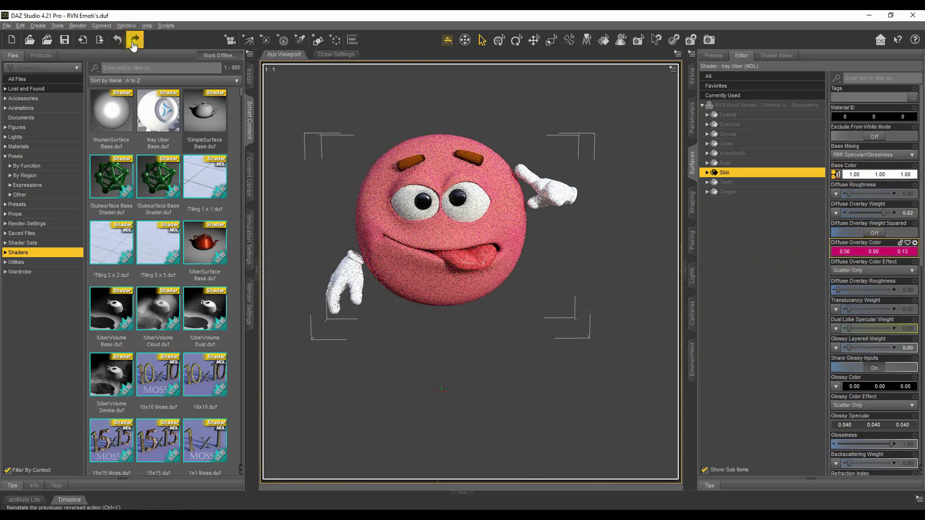
pyautogui.click(134, 43)
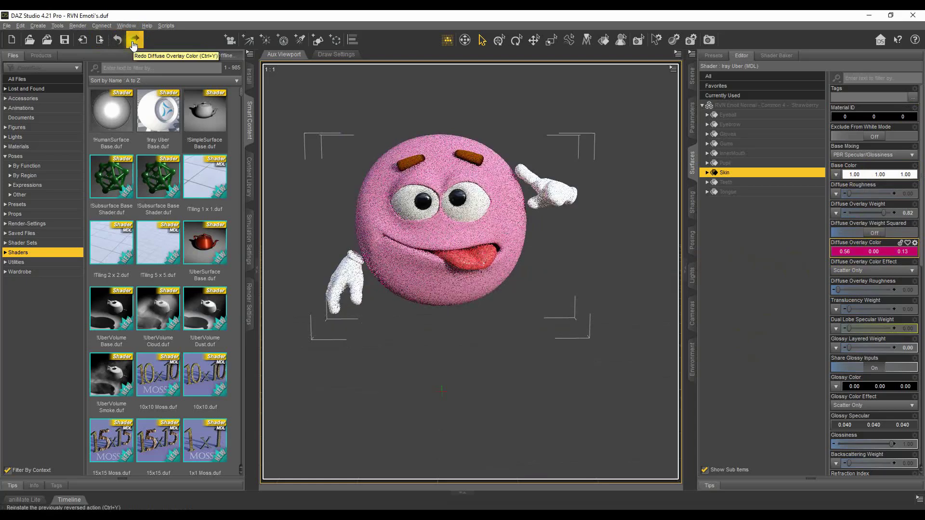
pyautogui.click(832, 170)
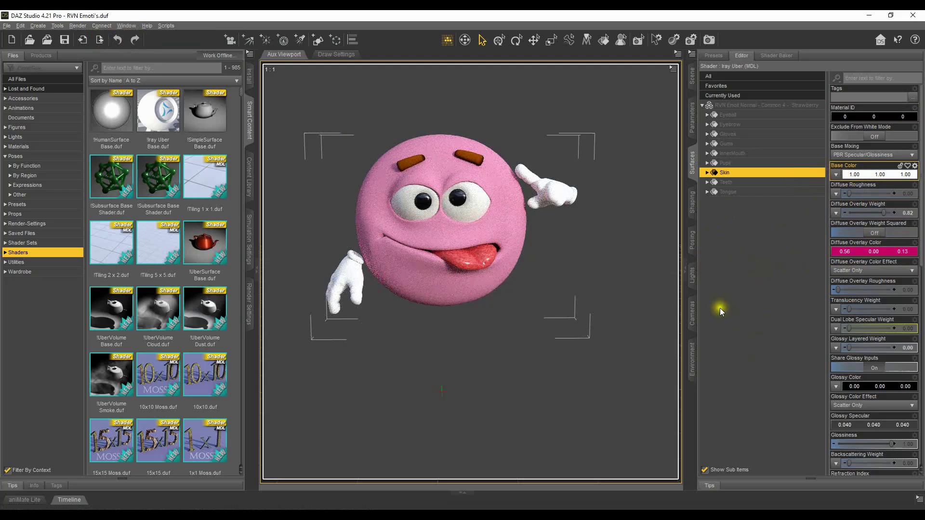
# Step: Examine the available shader presets, including the AHG Ceramic, AHG Cloth, AO tiling and AO Abstract Fabric shaders
pyautogui.scroll(-4, 154, 284)
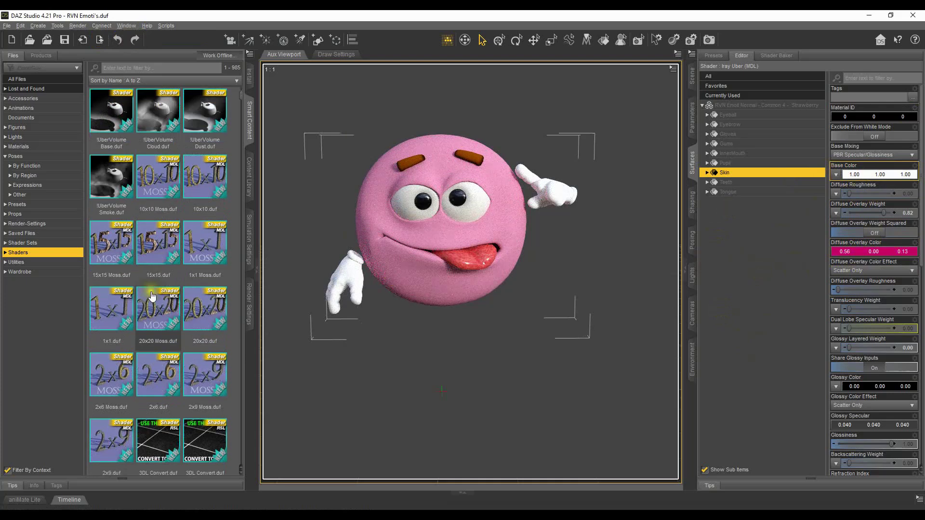
pyautogui.scroll(-4, 212, 215)
pyautogui.scroll(-6, 243, 105)
pyautogui.scroll(-10, 243, 110)
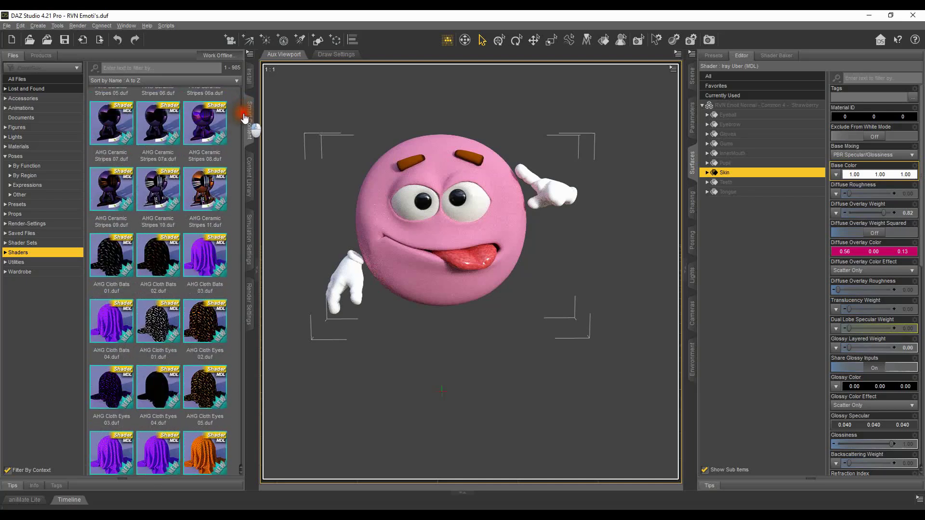
pyautogui.scroll(-1, 246, 119)
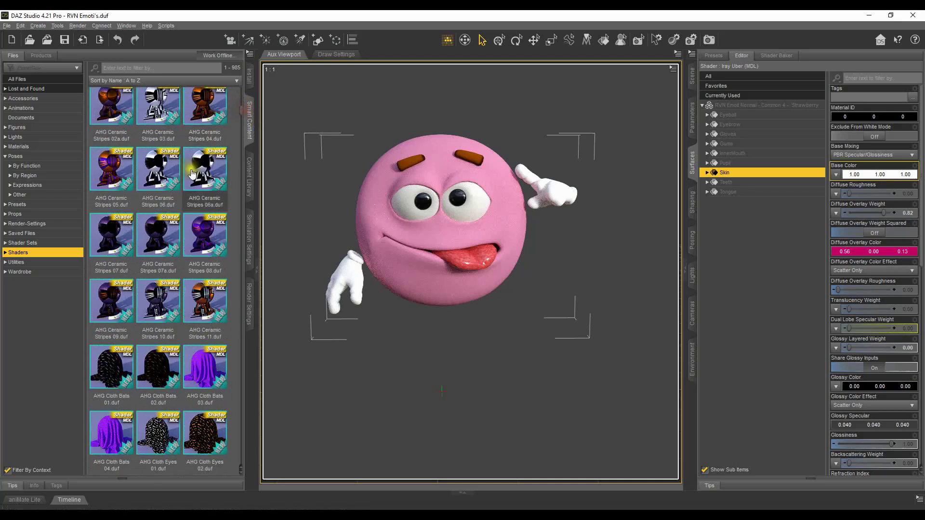
pyautogui.scroll(-1, 190, 268)
pyautogui.scroll(-3, 190, 268)
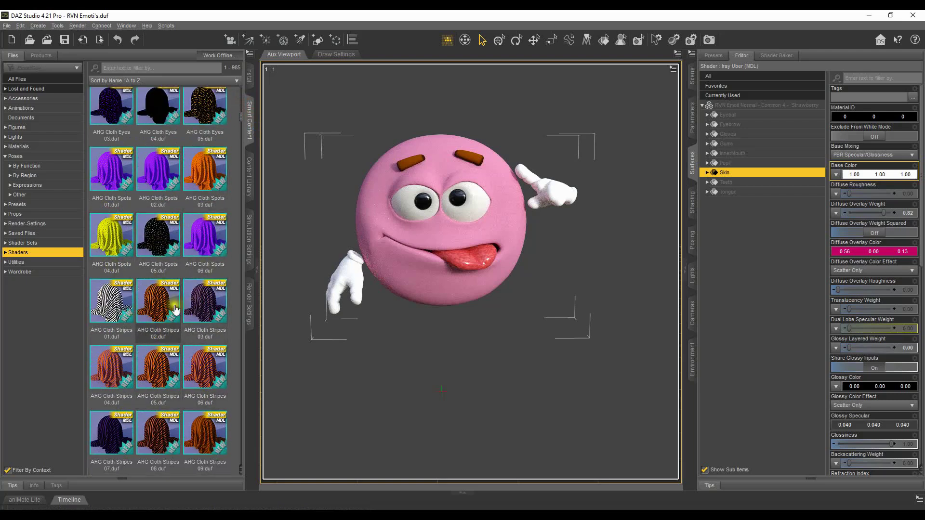
pyautogui.scroll(-3, 169, 256)
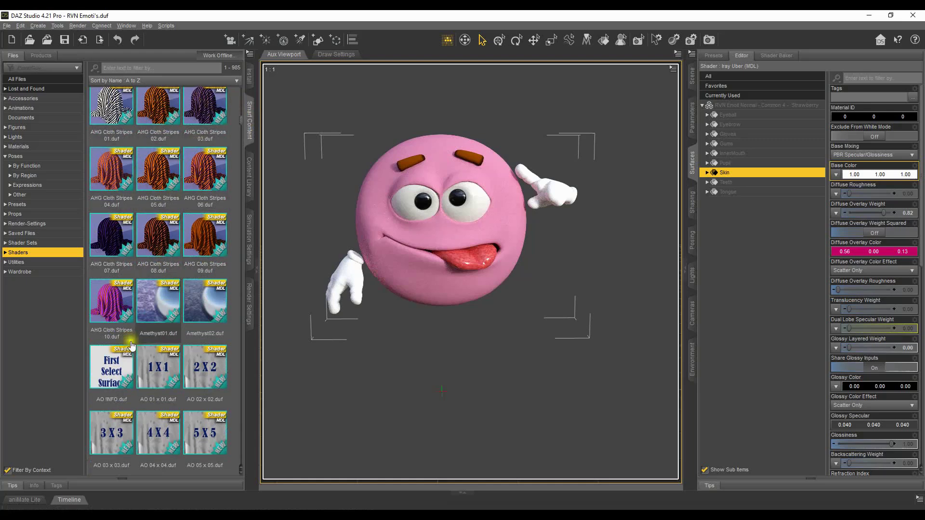
pyautogui.scroll(-2, 141, 298)
pyautogui.scroll(-4, 140, 298)
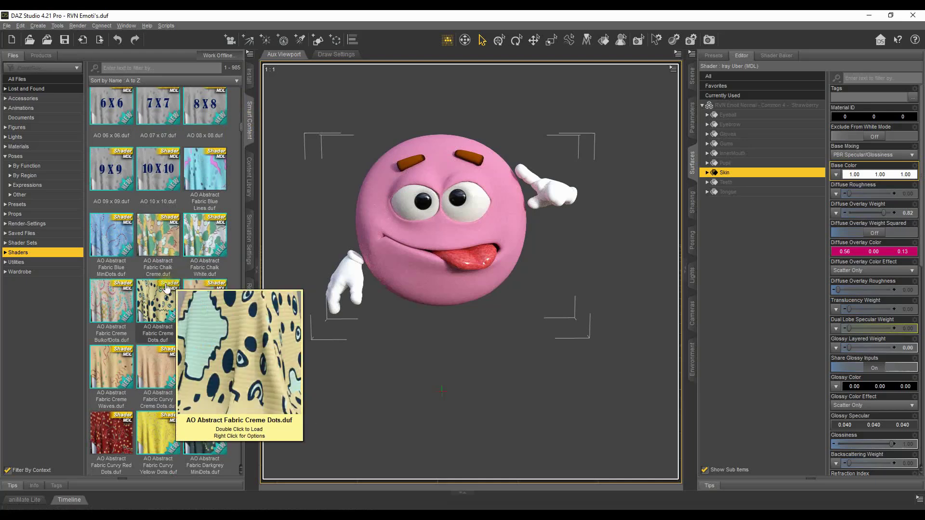
pyautogui.moveTo(120, 328)
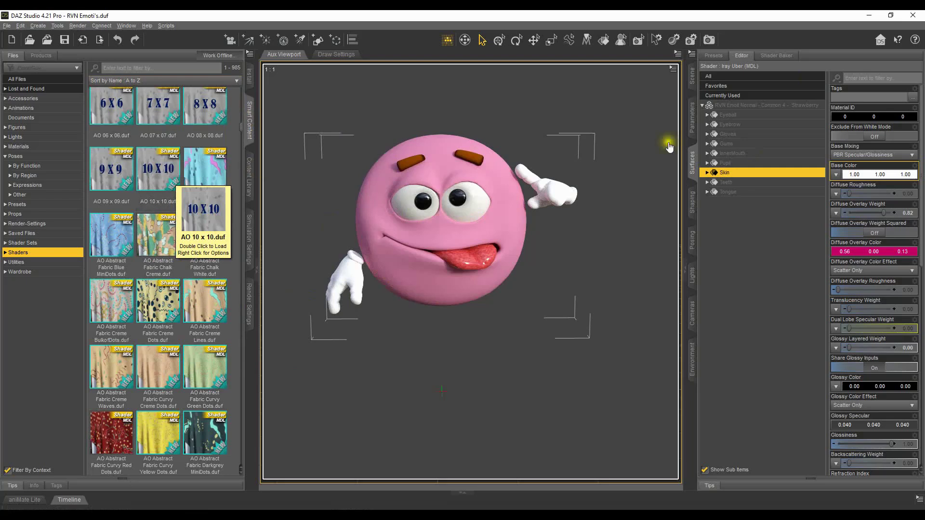
# Step: Find the AO Fabric Creme Dots shader among the fabric presets and apply it to the Skin surface
pyautogui.click(836, 179)
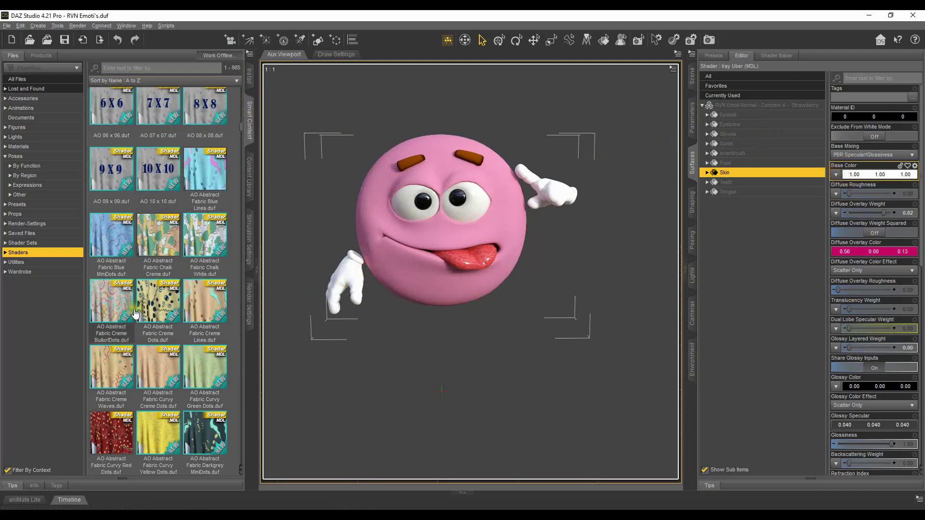
pyautogui.moveTo(135, 310)
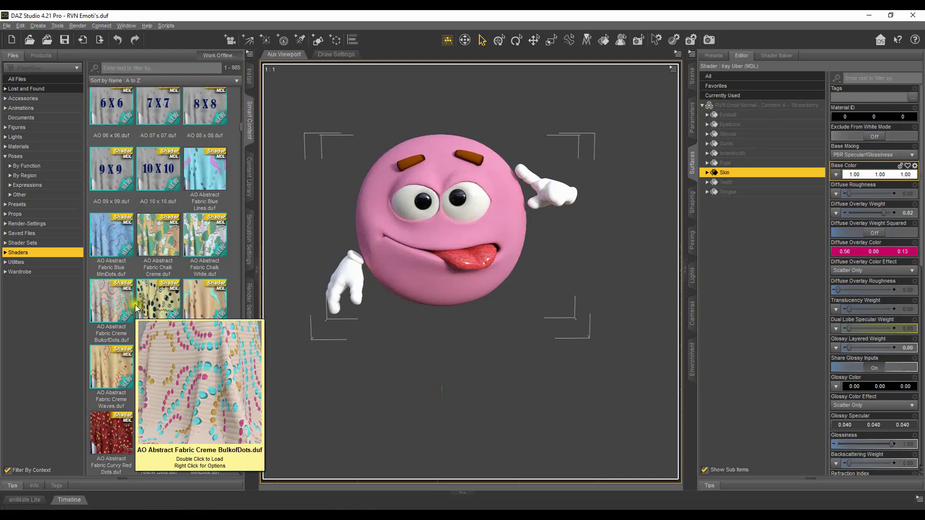
pyautogui.moveTo(153, 234)
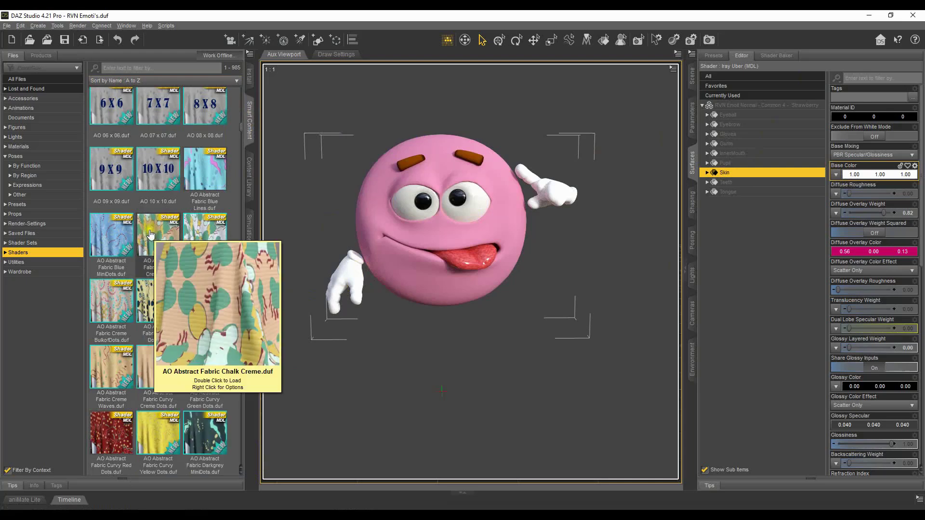
pyautogui.scroll(-5, 153, 250)
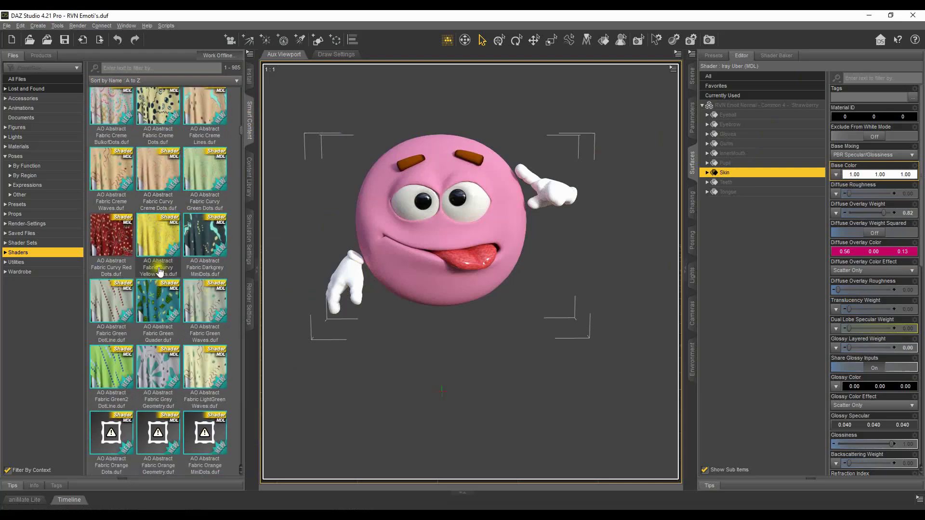
pyautogui.scroll(-5, 159, 272)
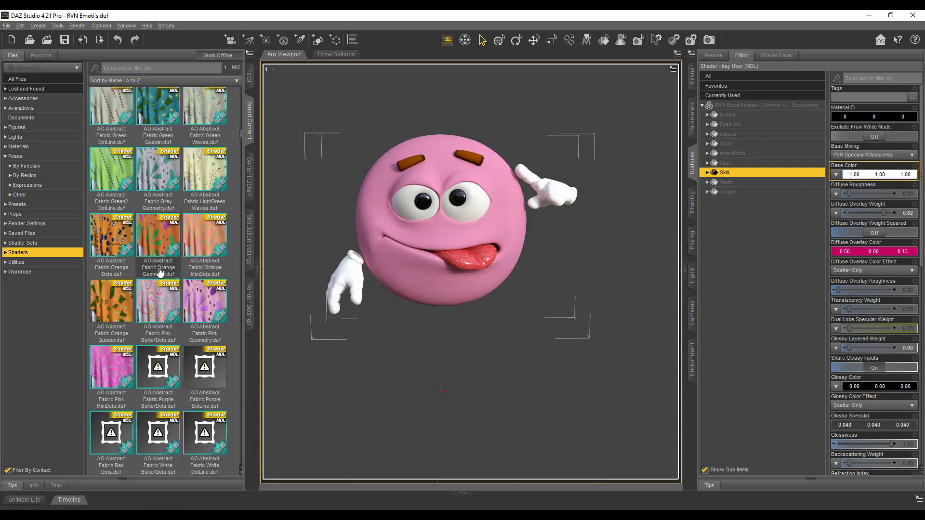
pyautogui.scroll(-5, 159, 272)
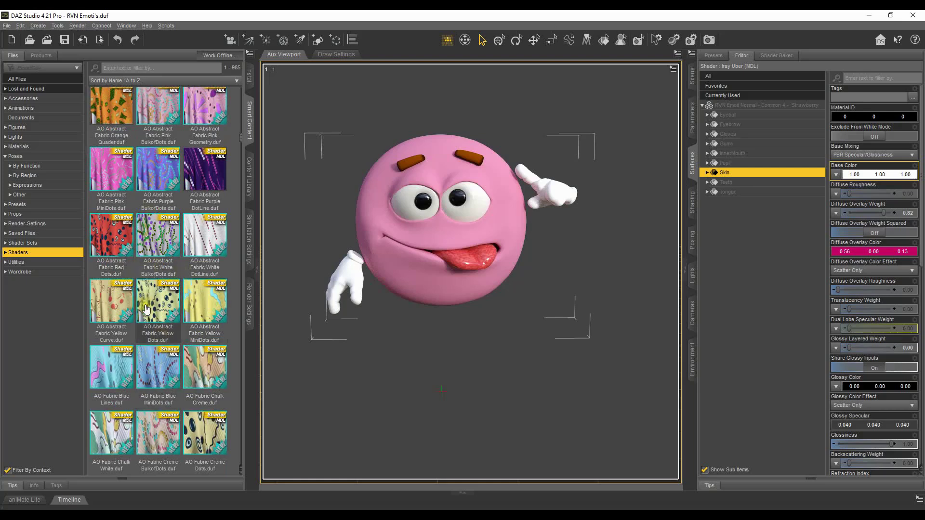
pyautogui.scroll(-5, 147, 309)
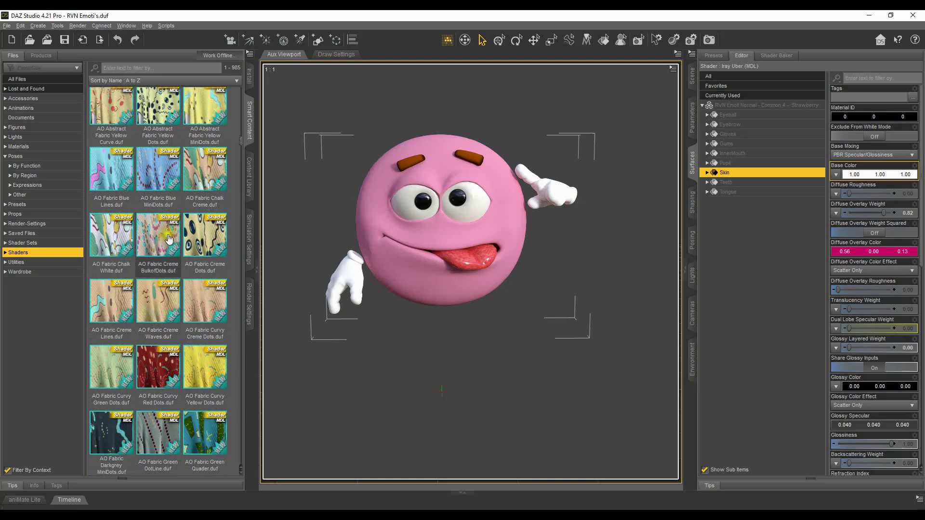
pyautogui.click(204, 238)
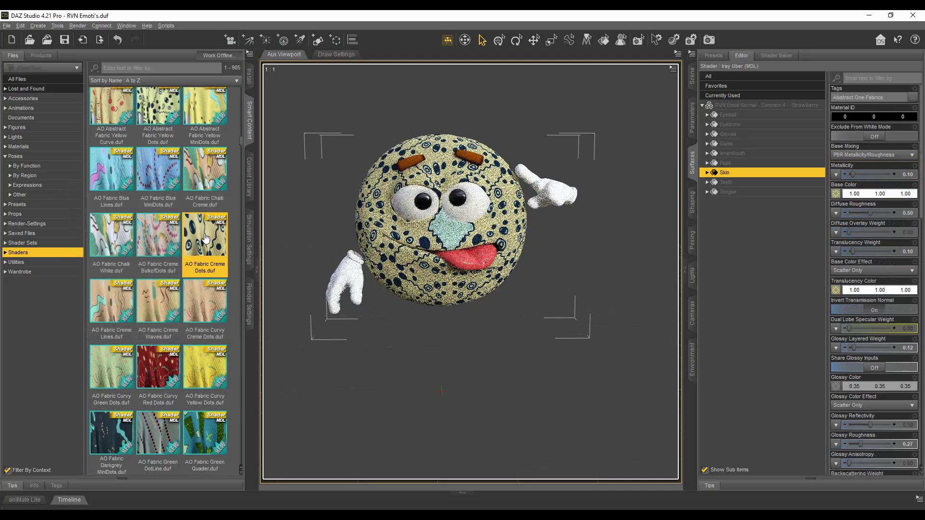
pyautogui.moveTo(617, 74)
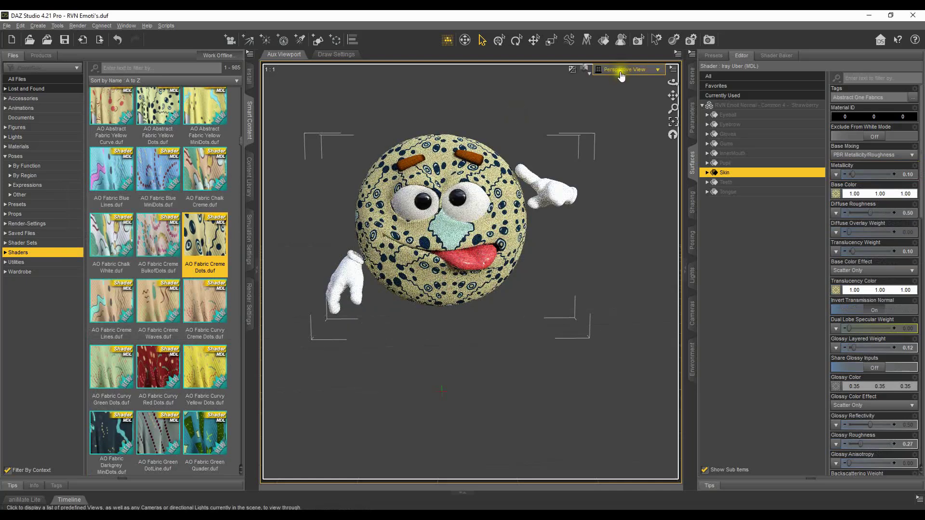
pyautogui.click(584, 70)
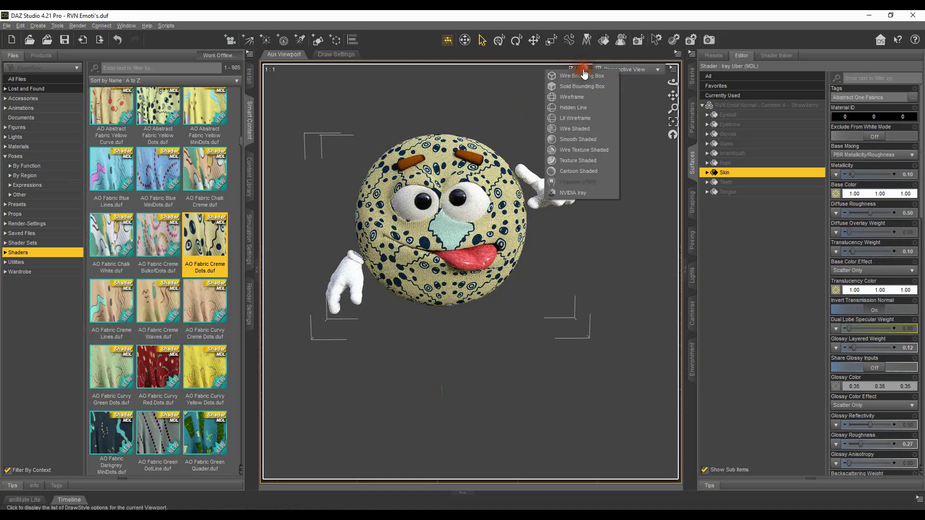
pyautogui.click(752, 248)
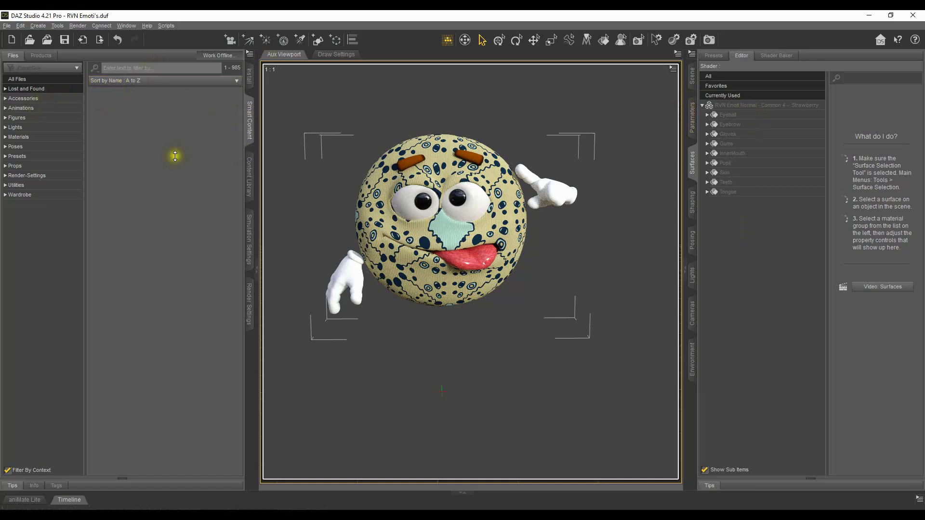
# Step: Select the Strawberry figure's surfaces, list the Shaders category for them, and narrow the selection to the Skin surface
pyautogui.click(730, 104)
pyautogui.click(731, 105)
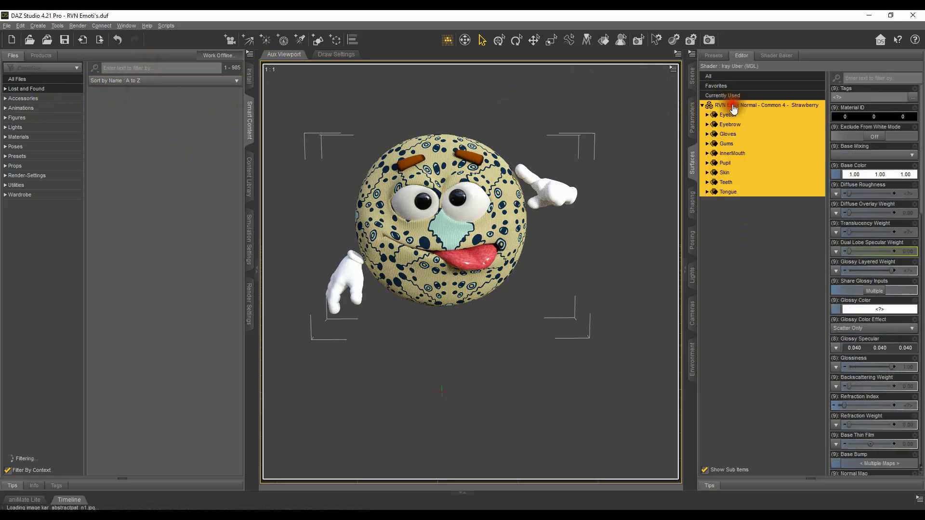
pyautogui.click(29, 215)
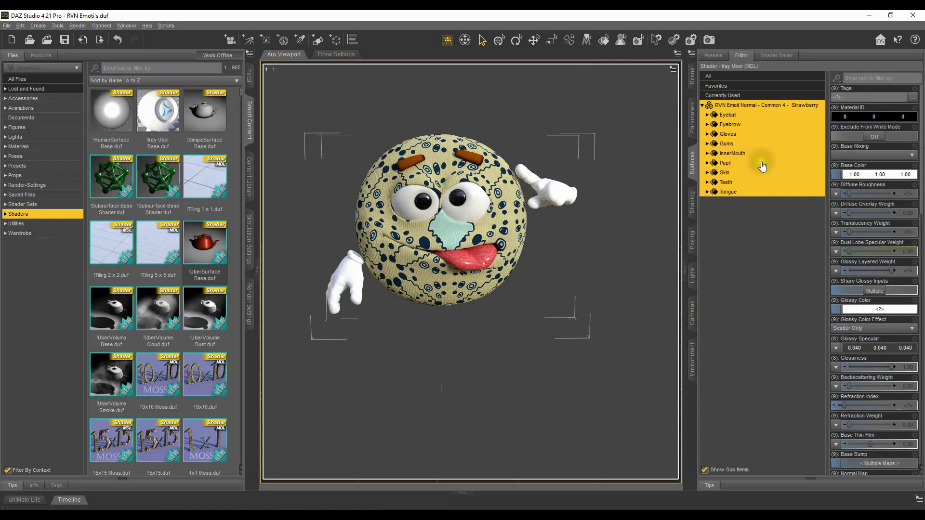
pyautogui.click(727, 174)
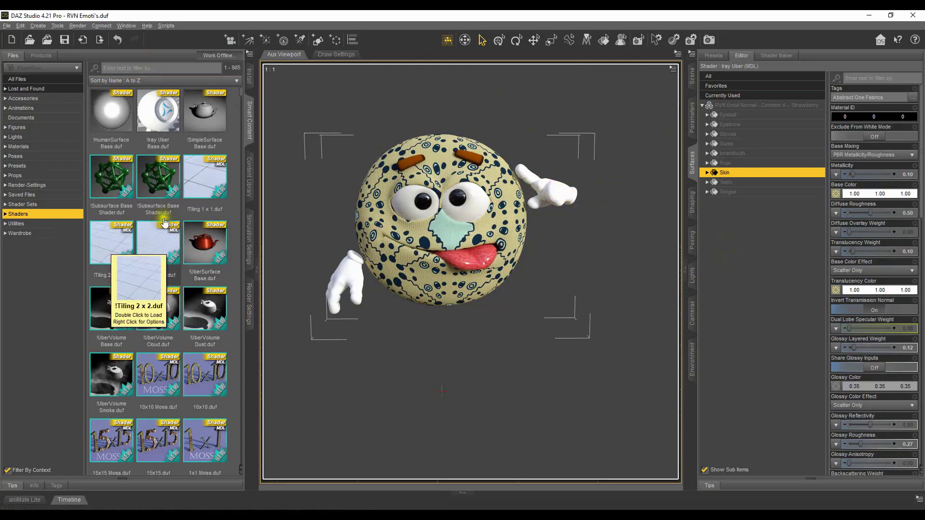
# Step: Undo the AO Fabric Creme Dots shader on the Skin surface
pyautogui.scroll(-6, 164, 223)
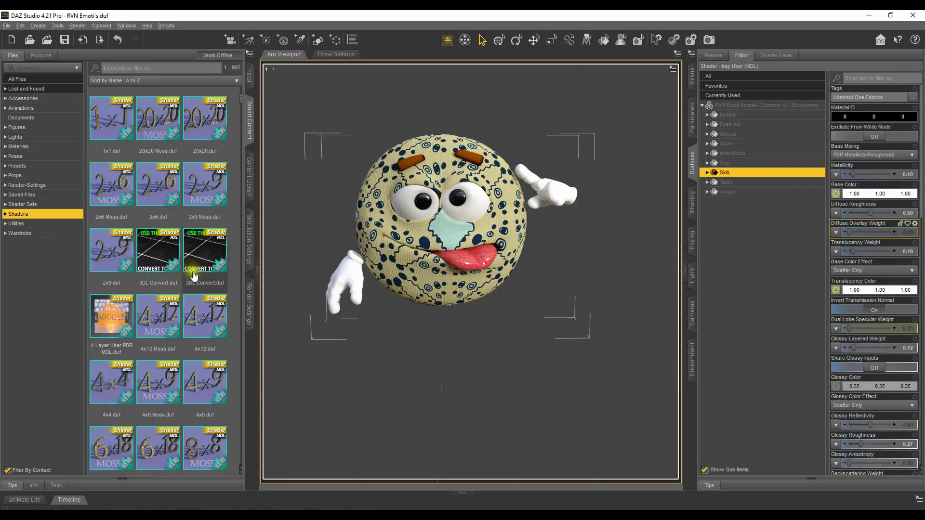
pyautogui.scroll(-3, 181, 279)
pyautogui.click(116, 42)
pyautogui.click(115, 42)
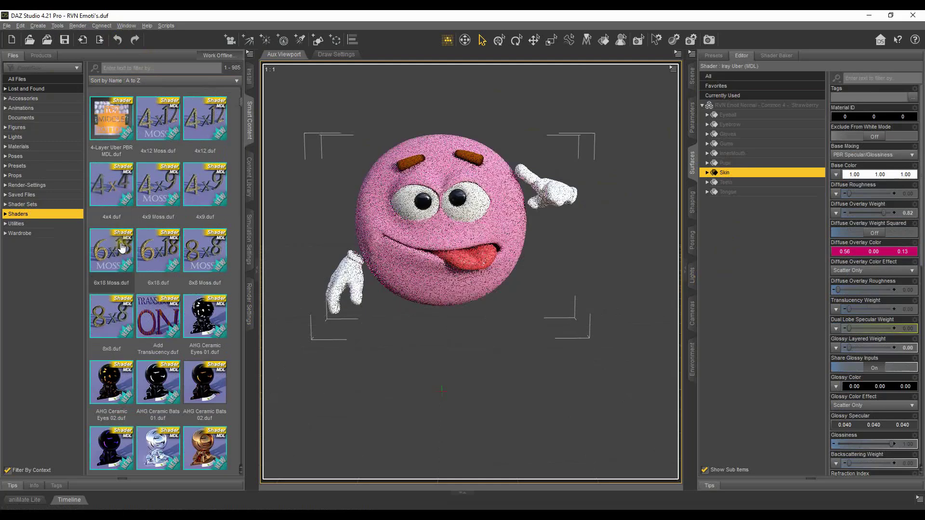
# Step: Apply the AHG Ceramic Stripes 09 shader to the Skin surface
pyautogui.scroll(-7, 122, 247)
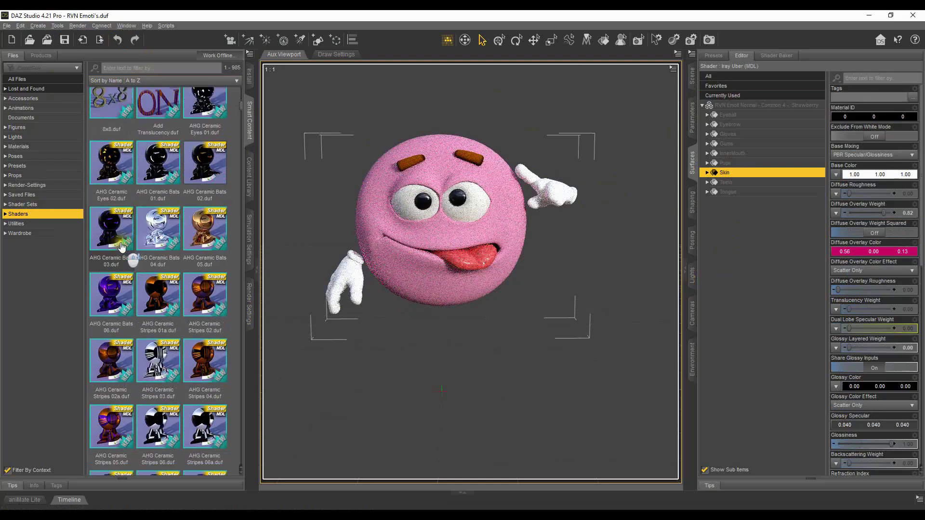
pyautogui.scroll(-2, 123, 246)
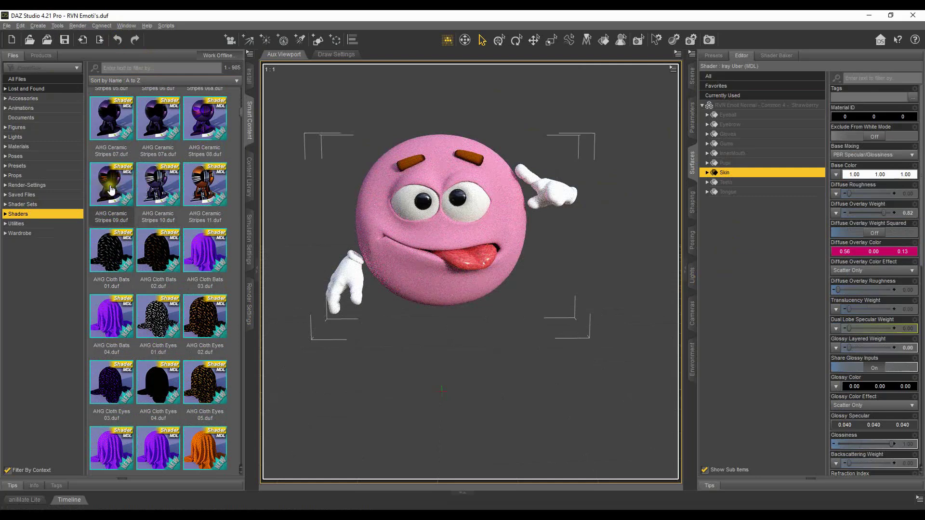
pyautogui.moveTo(111, 189)
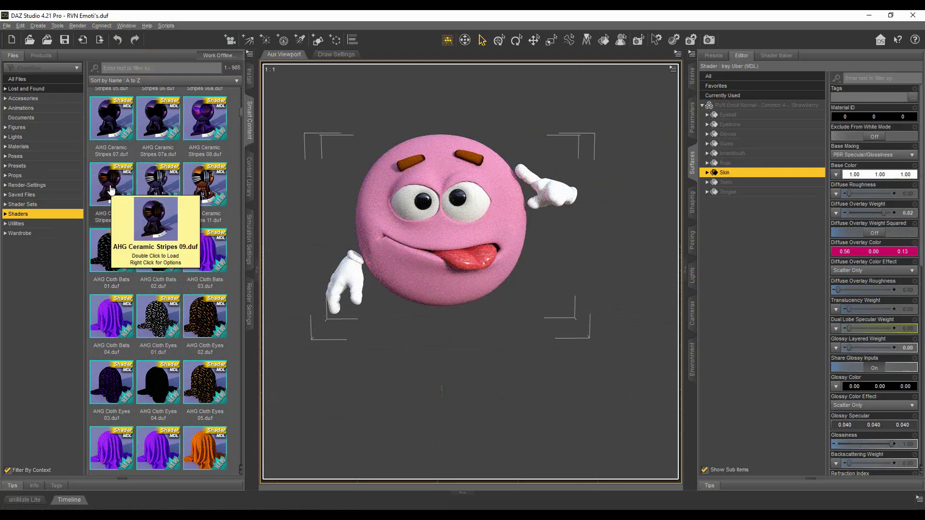
pyautogui.doubleClick(111, 189)
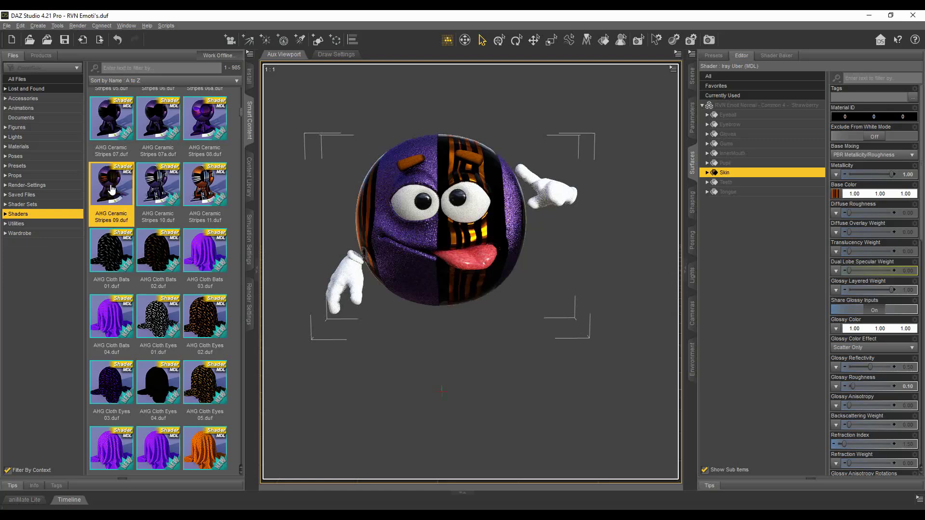
pyautogui.moveTo(111, 189)
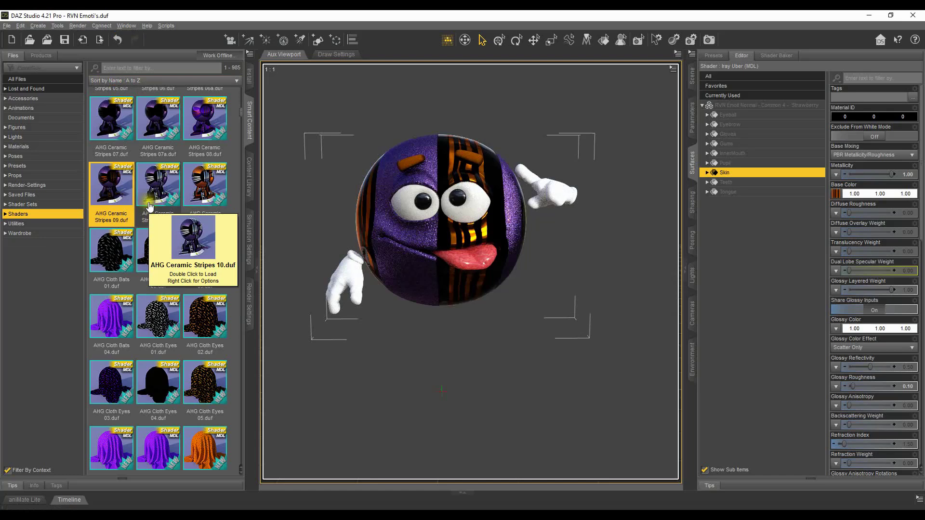
# Step: Undo the AHG Ceramic Stripes 09 shader on the Skin surface and list the Poses category from its beginning
pyautogui.click(118, 42)
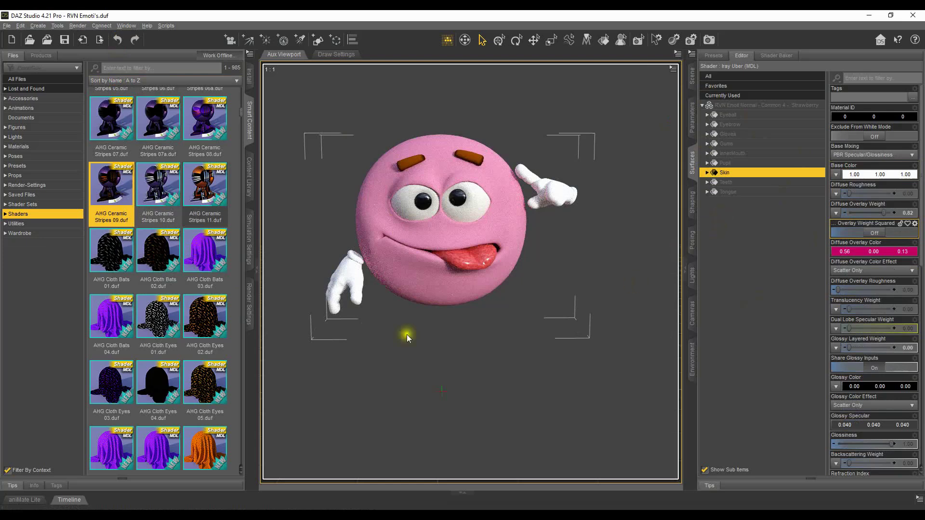
pyautogui.click(16, 157)
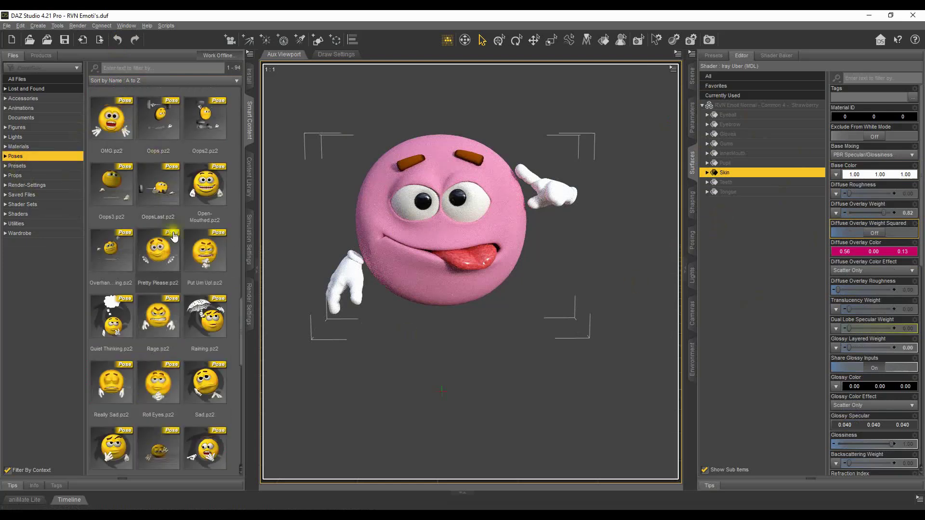
pyautogui.moveTo(241, 308); pyautogui.dragTo(241, 104)
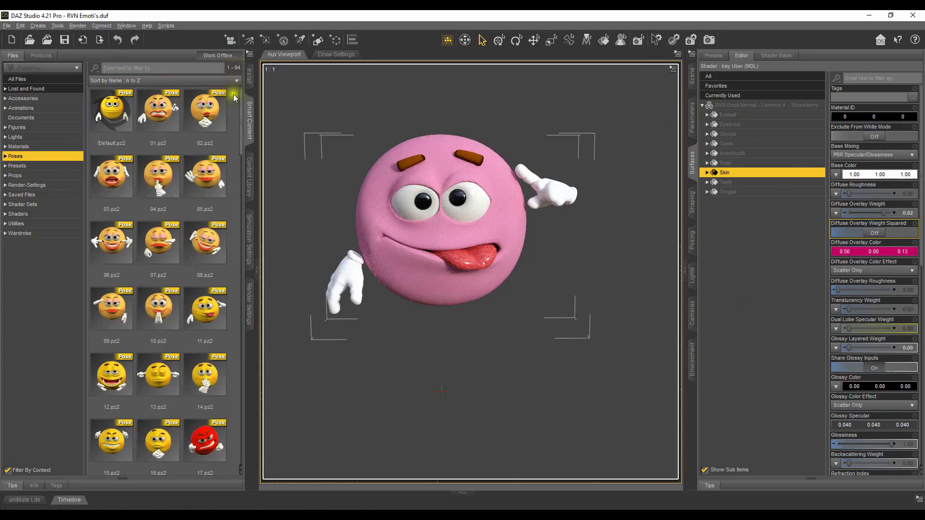
pyautogui.click(242, 105)
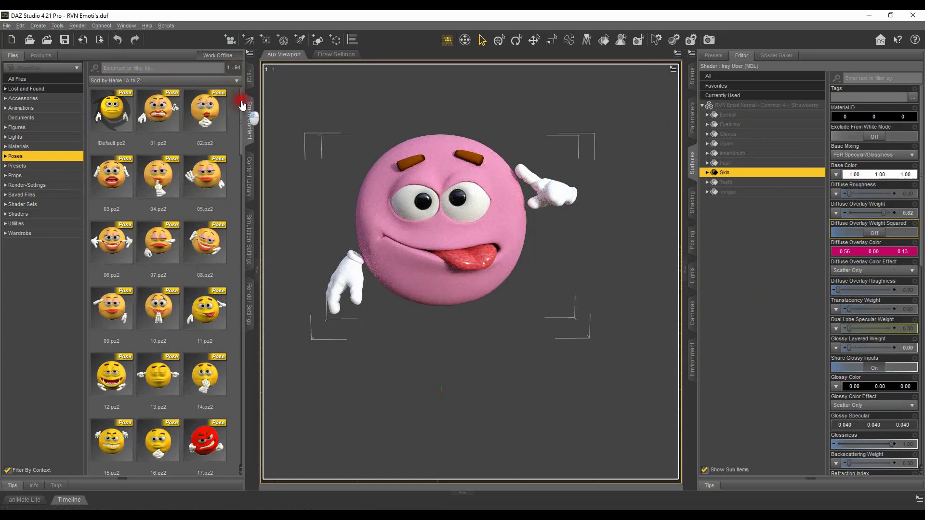
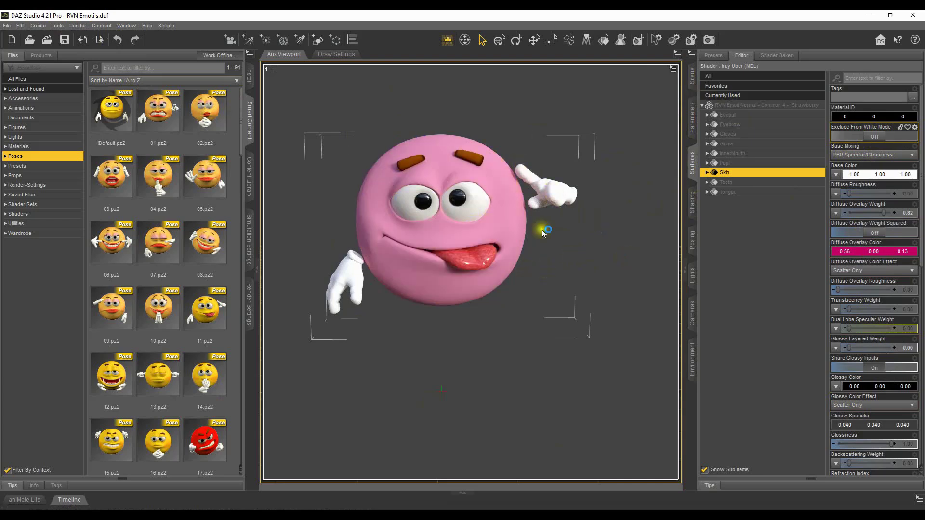
# Step: Set the viewport draw style to Texture Shaded and view the scene through the Camera instead of Perspective View
pyautogui.keyDown('alt'); pyautogui.moveTo(588, 231); pyautogui.dragTo(554, 276); pyautogui.keyUp('alt')
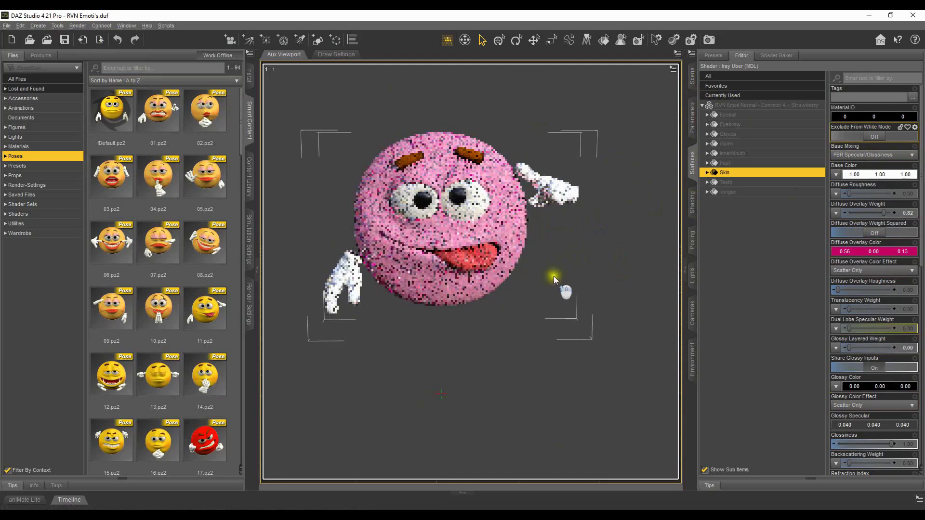
pyautogui.scroll(-5, 554, 276)
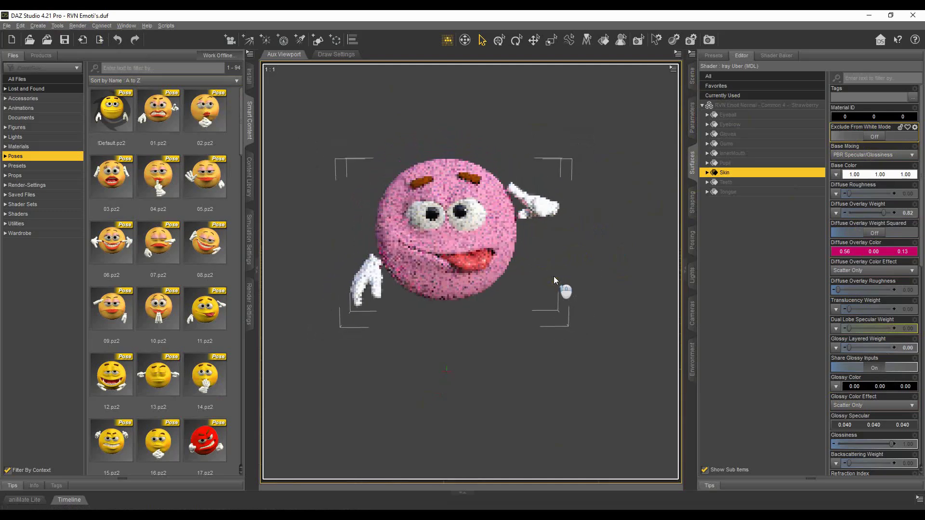
pyautogui.scroll(-1, 553, 276)
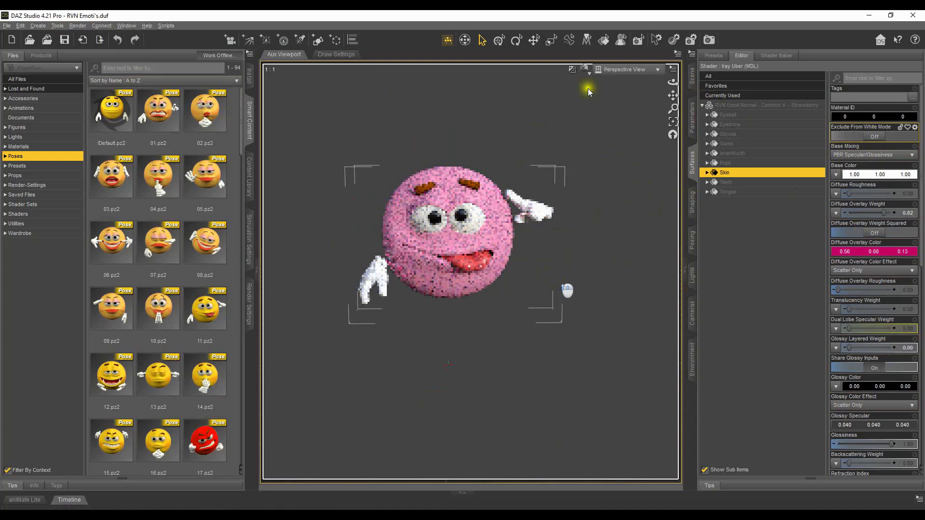
pyautogui.click(584, 71)
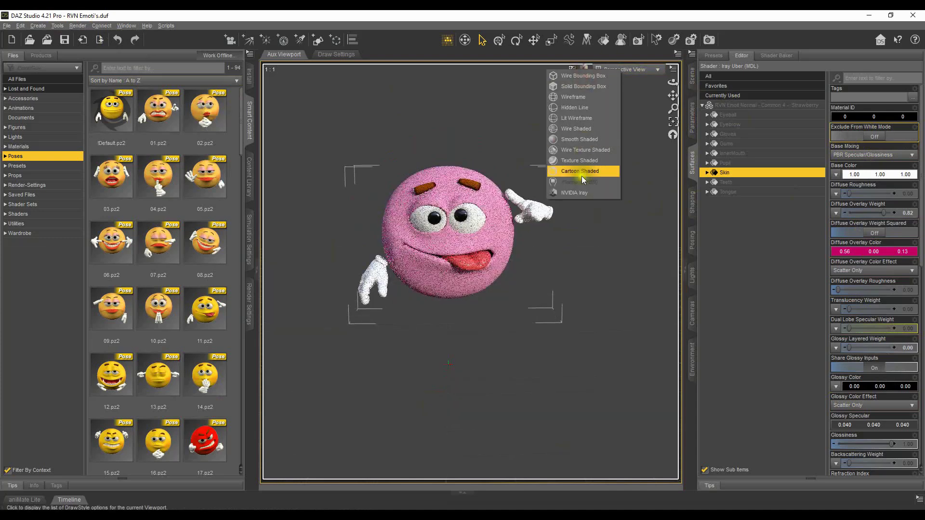
pyautogui.click(578, 163)
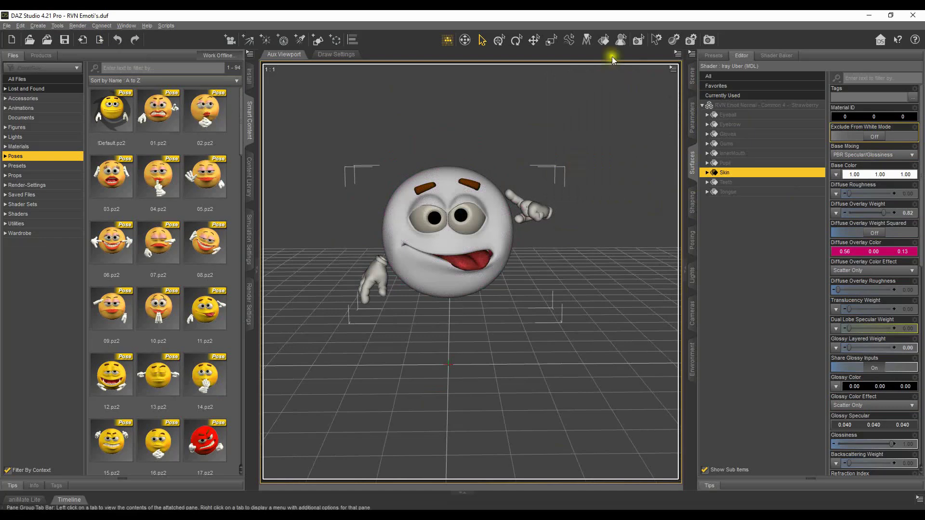
pyautogui.click(631, 71)
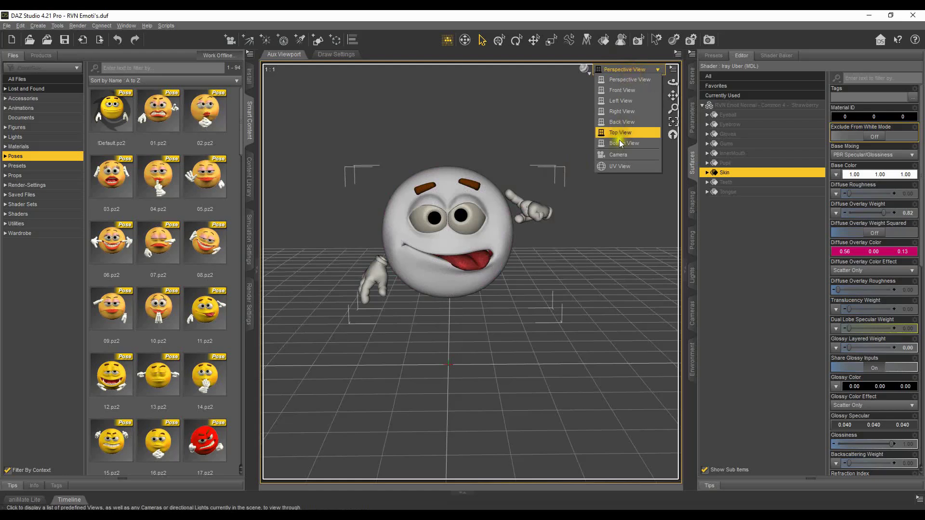
pyautogui.click(619, 154)
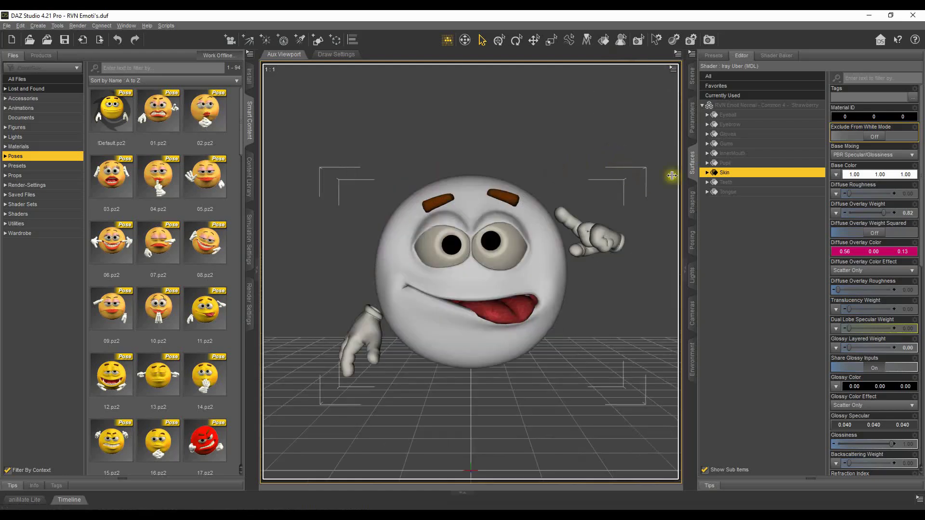
# Step: Set the camera viewport's draw style to NVIDIA Iray
pyautogui.moveTo(611, 72)
pyautogui.click(646, 70)
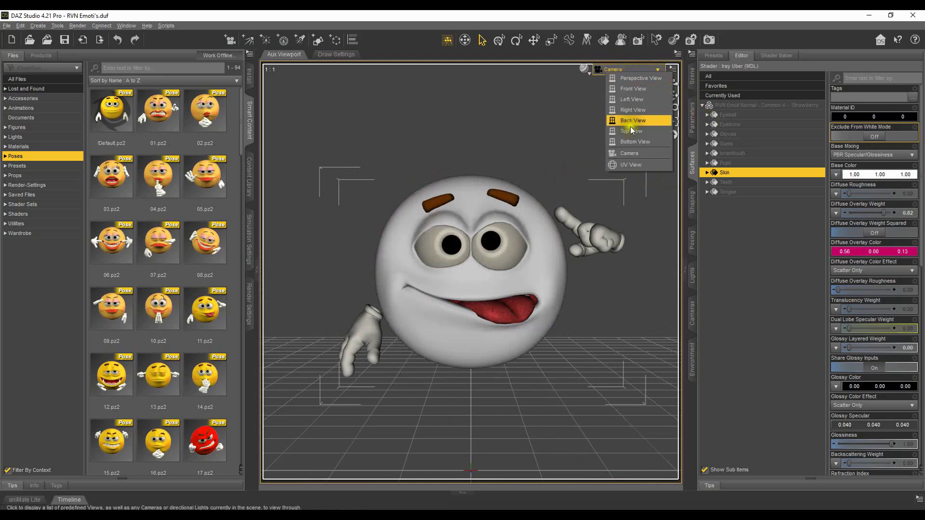
pyautogui.click(582, 72)
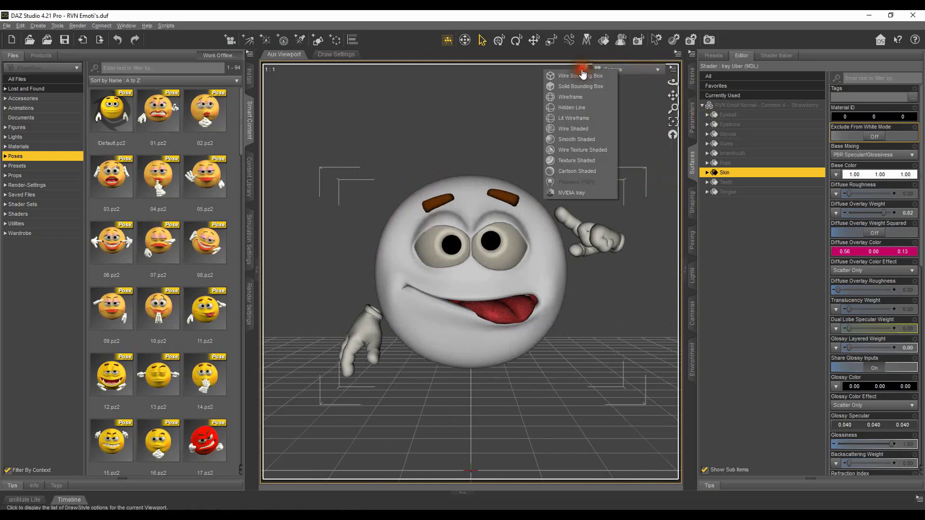
pyautogui.click(574, 192)
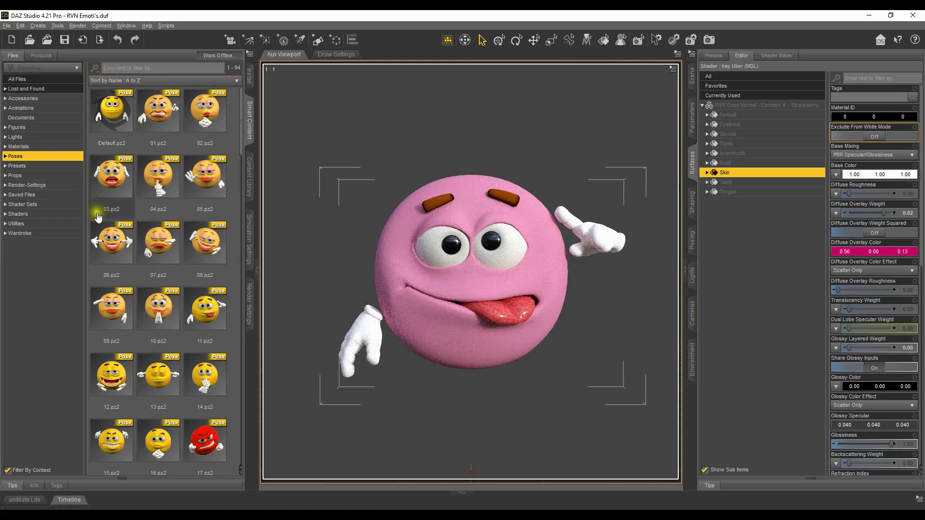
# Step: List the Shaders category and browse it as far as the Architectural and Bark presets
pyautogui.click(18, 214)
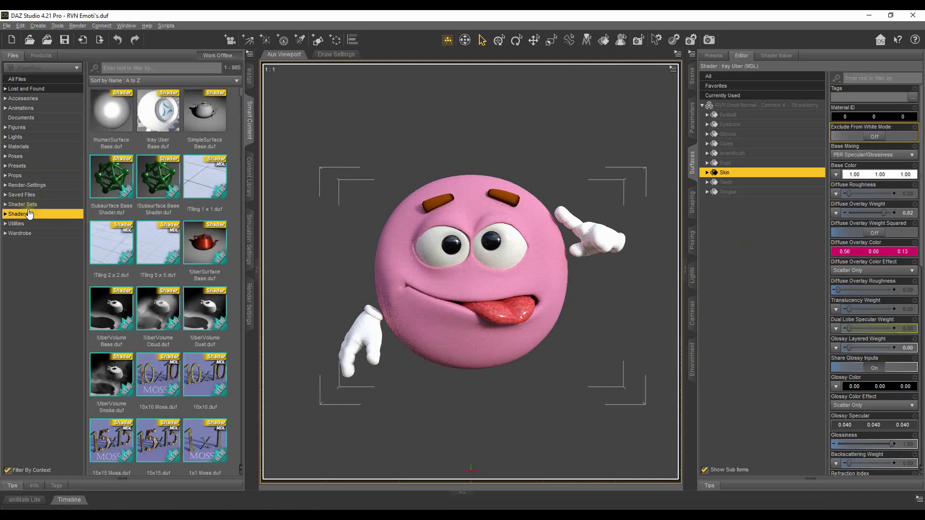
pyautogui.scroll(-10, 142, 266)
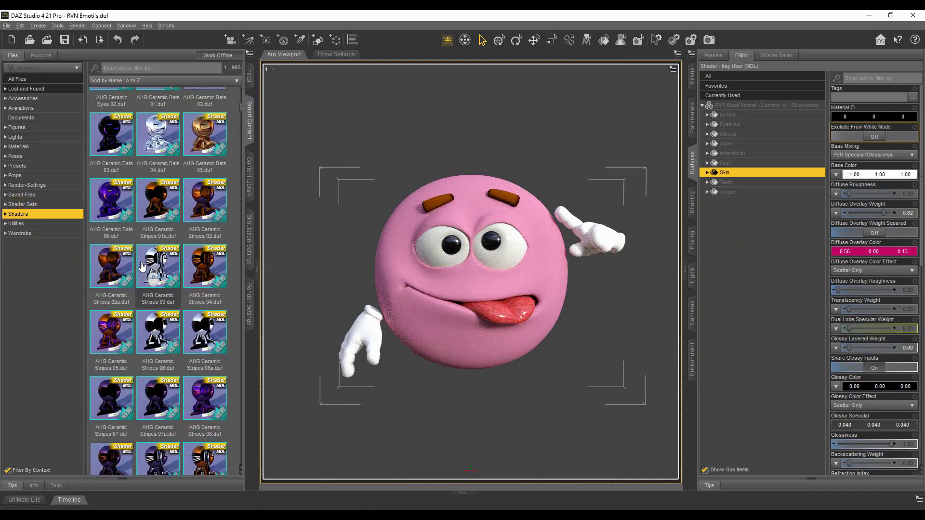
pyautogui.scroll(-1, 142, 266)
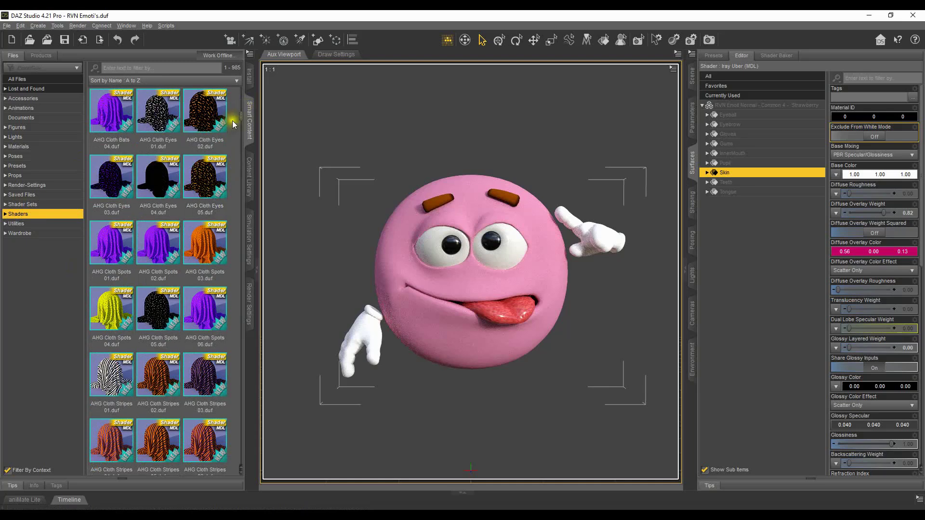
pyautogui.moveTo(242, 122); pyautogui.dragTo(239, 160)
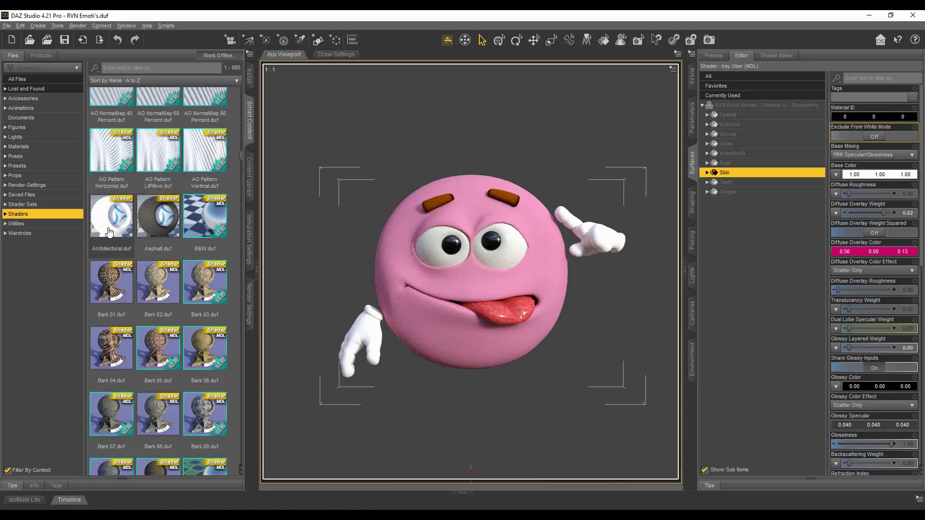
# Step: Try the Architectural shader on the Skin surface, then undo it
pyautogui.moveTo(109, 232)
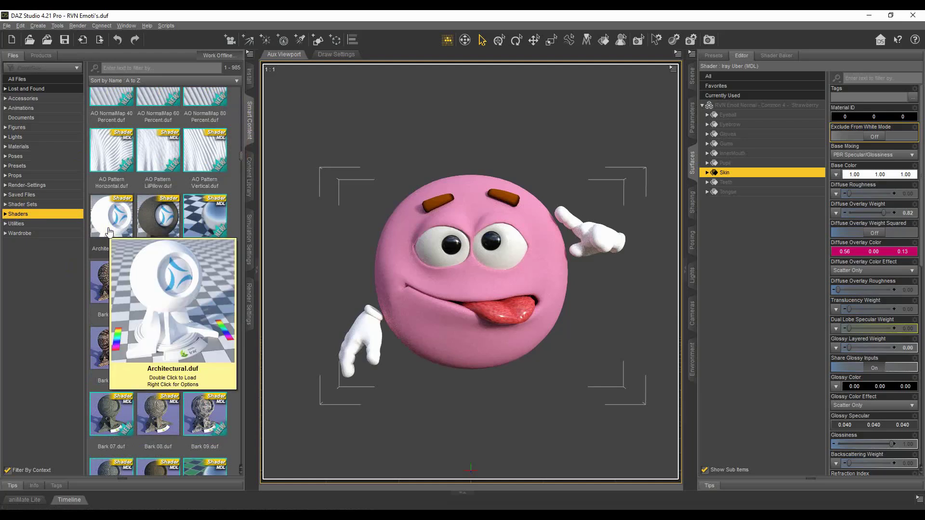
pyautogui.doubleClick(109, 232)
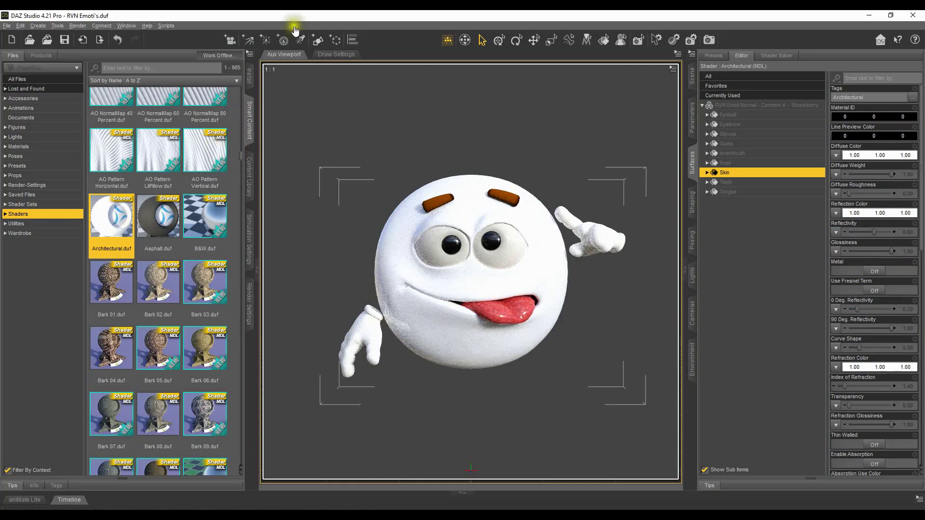
pyautogui.click(120, 40)
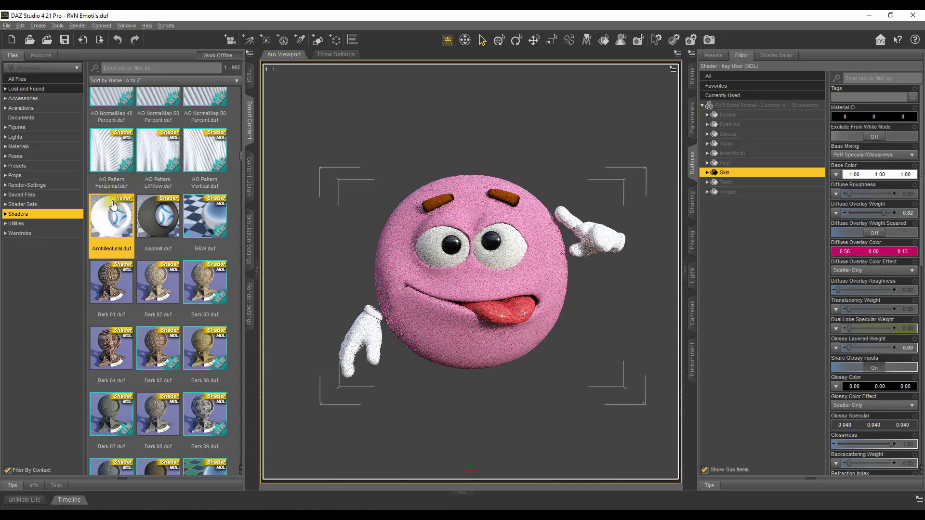
# Step: Look over the Bark shader presets and apply Bark 01 to the Skin surface
pyautogui.moveTo(157, 229)
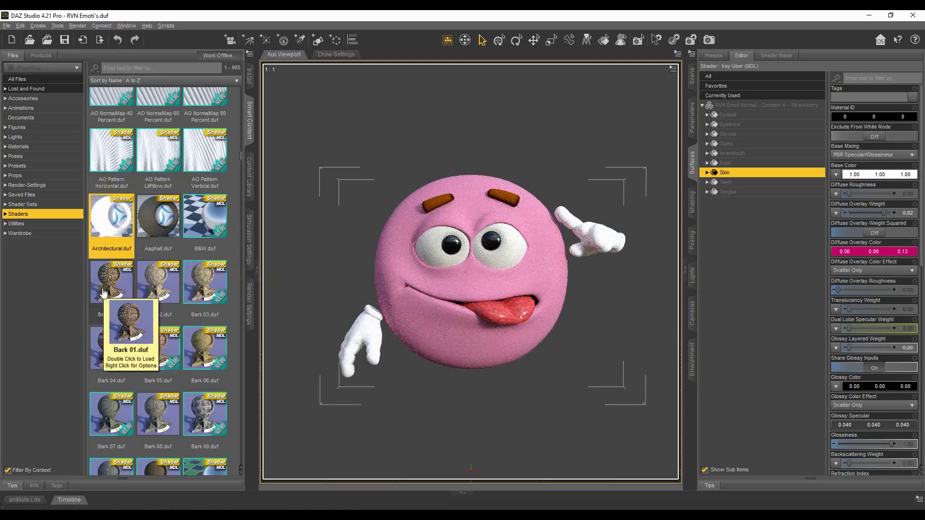
pyautogui.scroll(-3, 185, 206)
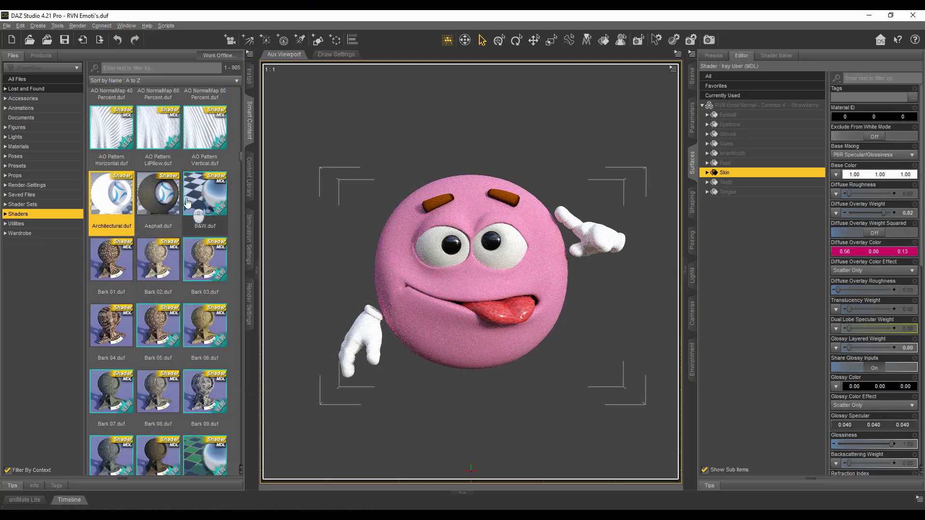
pyautogui.moveTo(202, 208)
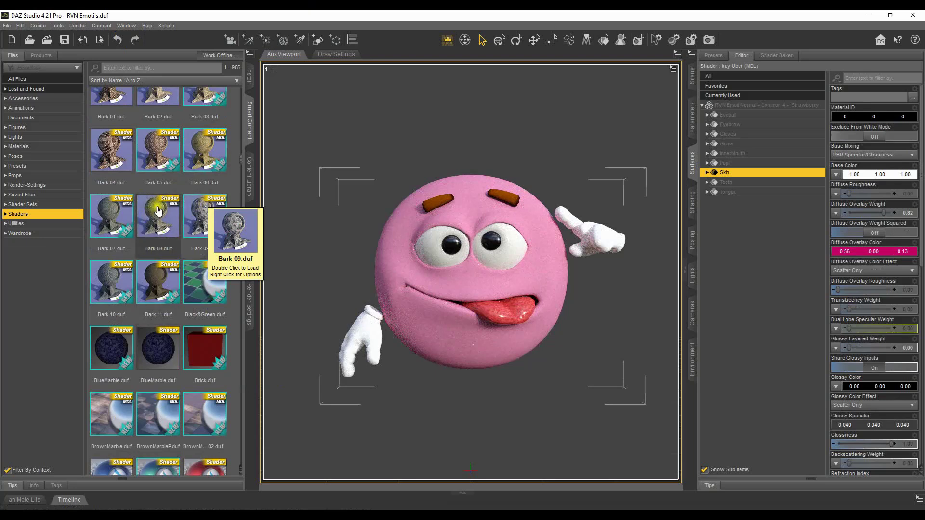
pyautogui.scroll(3, 158, 210)
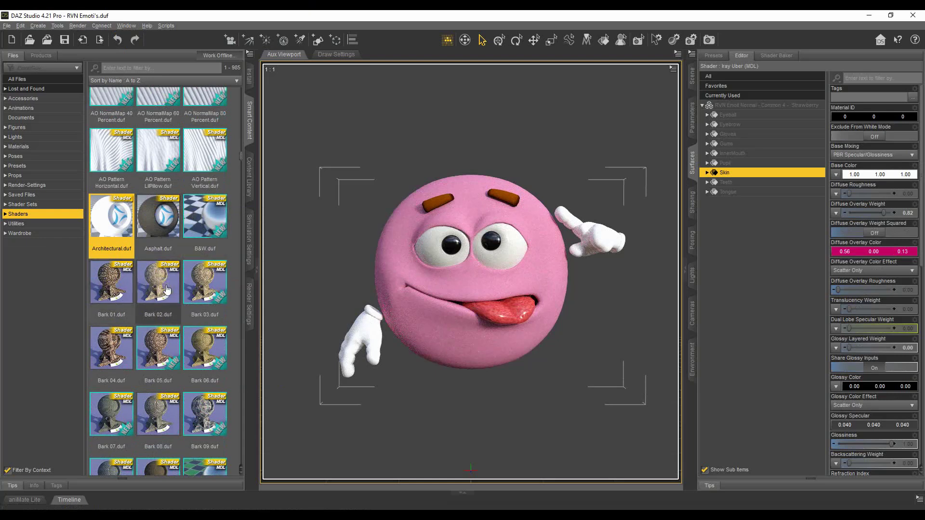
pyautogui.moveTo(167, 289)
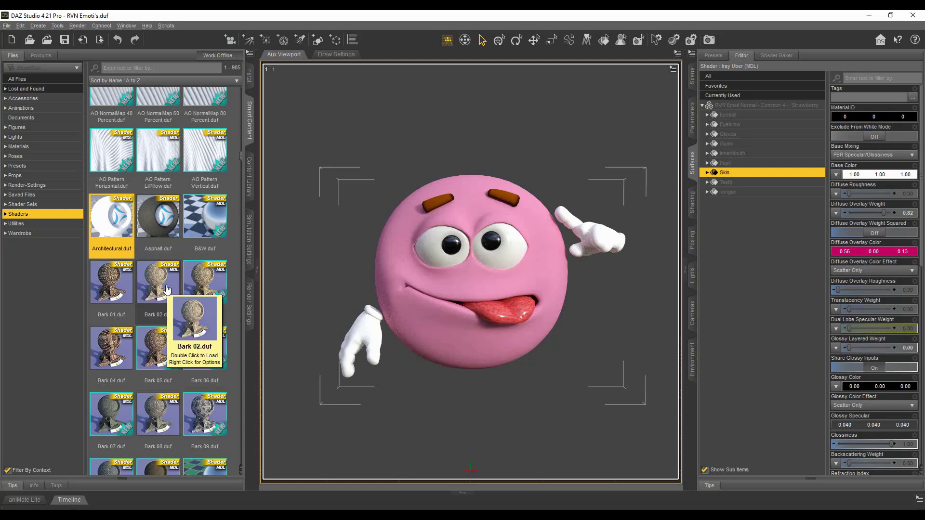
pyautogui.doubleClick(98, 284)
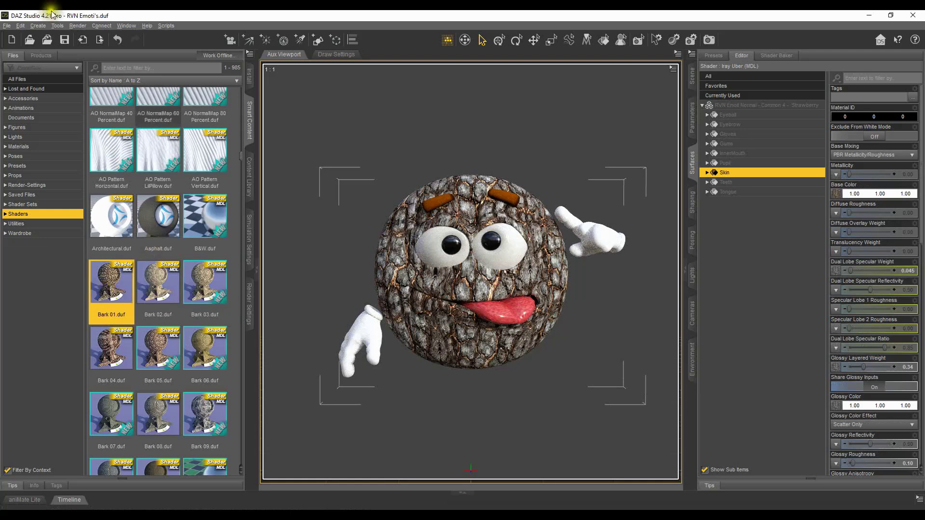
# Step: Start rendering the bark-covered figure and minimize both the render progress dialog and the render window
pyautogui.click(78, 26)
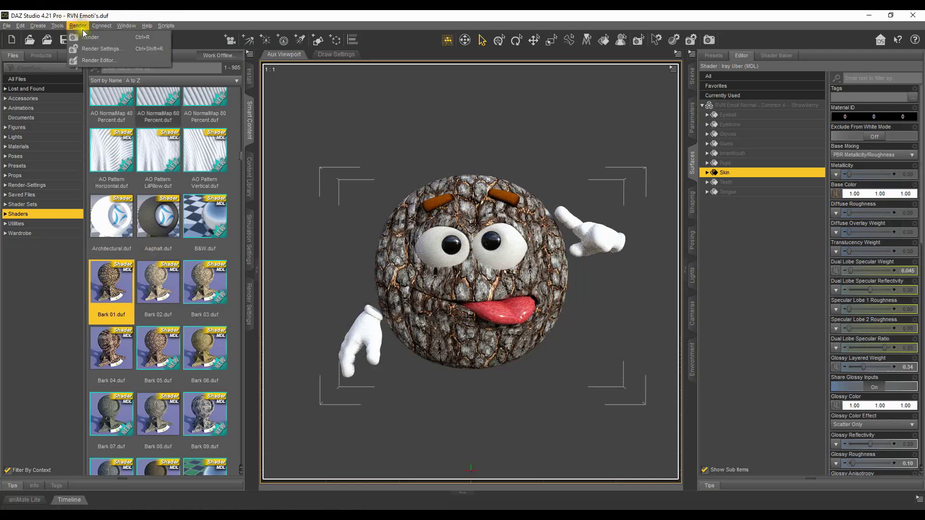
pyautogui.click(89, 36)
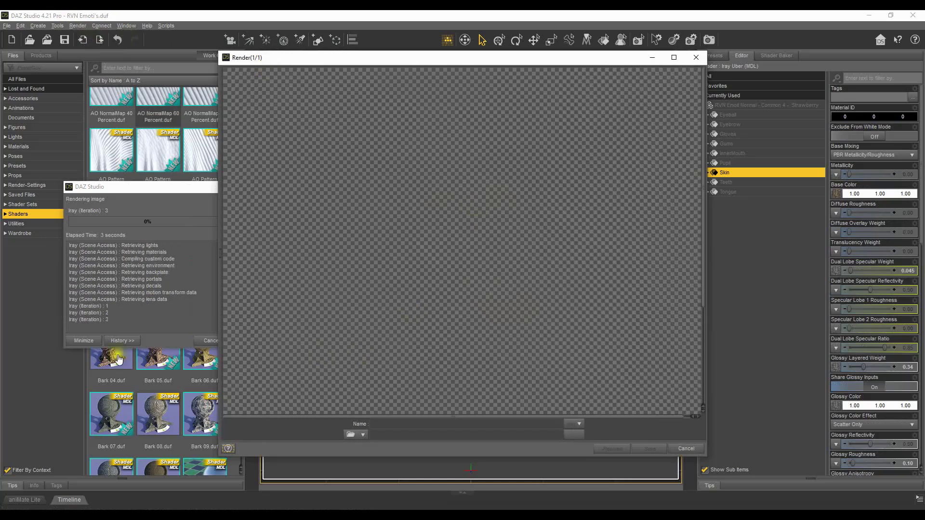
pyautogui.click(87, 341)
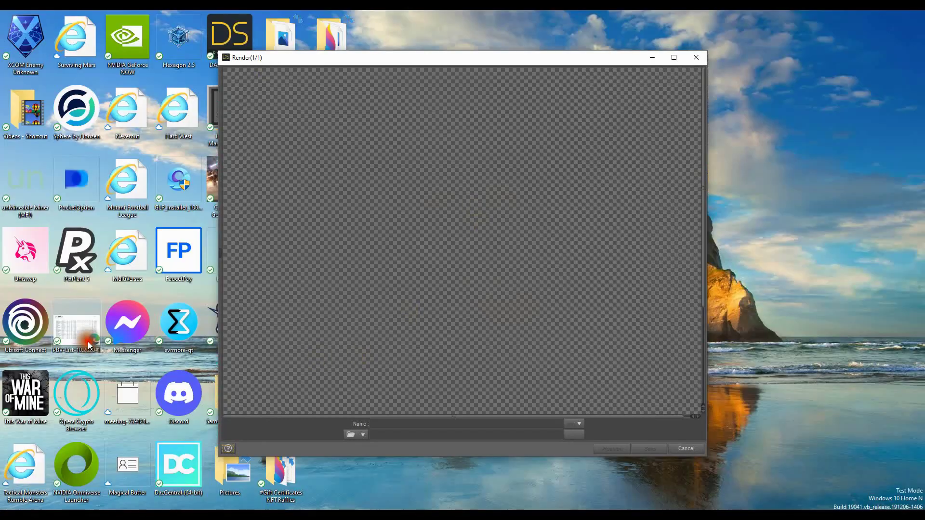
pyautogui.click(652, 57)
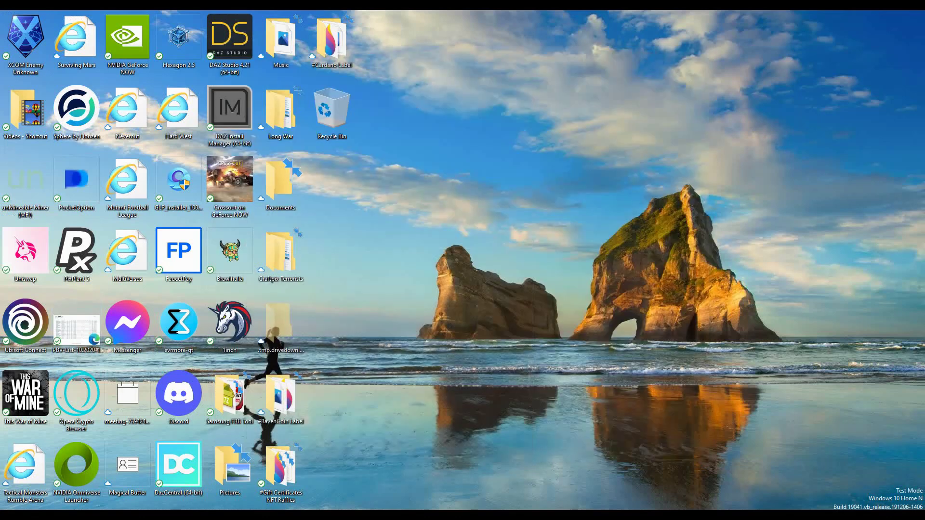
# Step: Switch to Photoshop and look through the shoe and Bodies layers of RVN 'Feels' Candies.psd
pyautogui.click(310, 495)
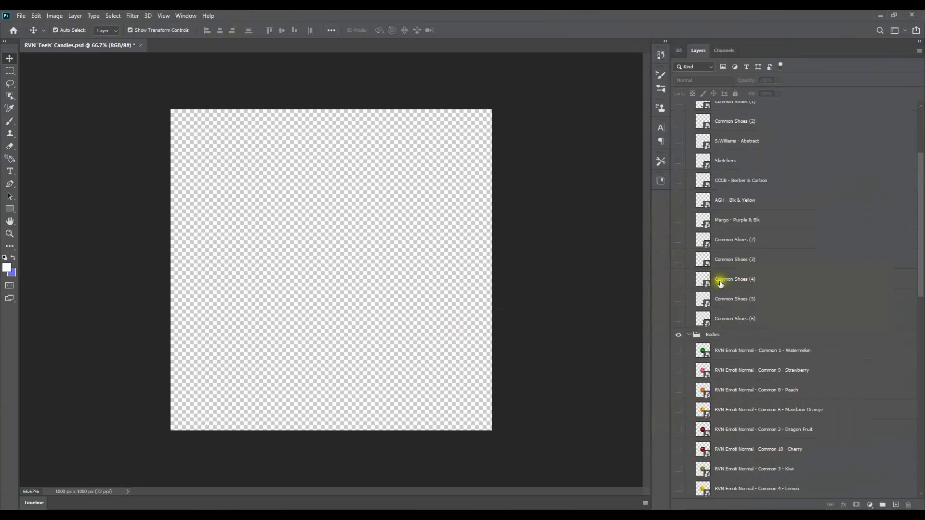
pyautogui.scroll(5, 746, 253)
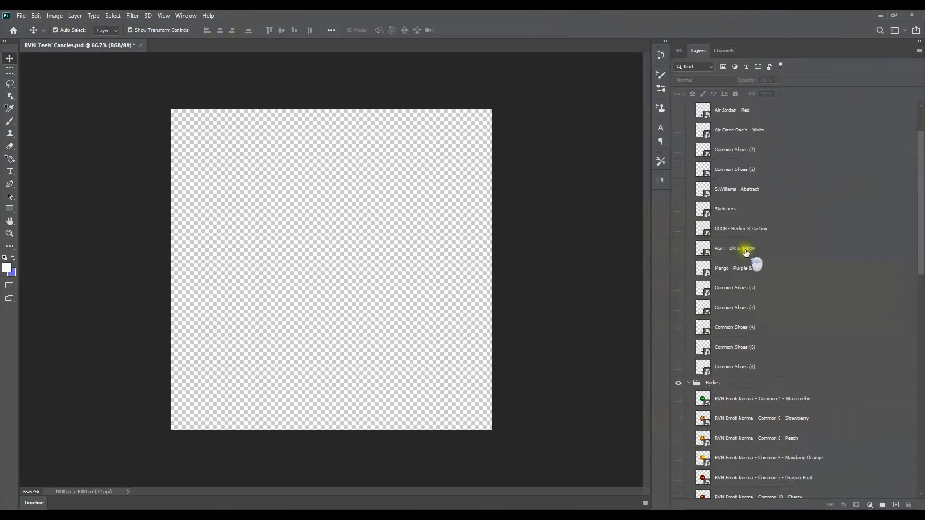
pyautogui.scroll(-2, 744, 251)
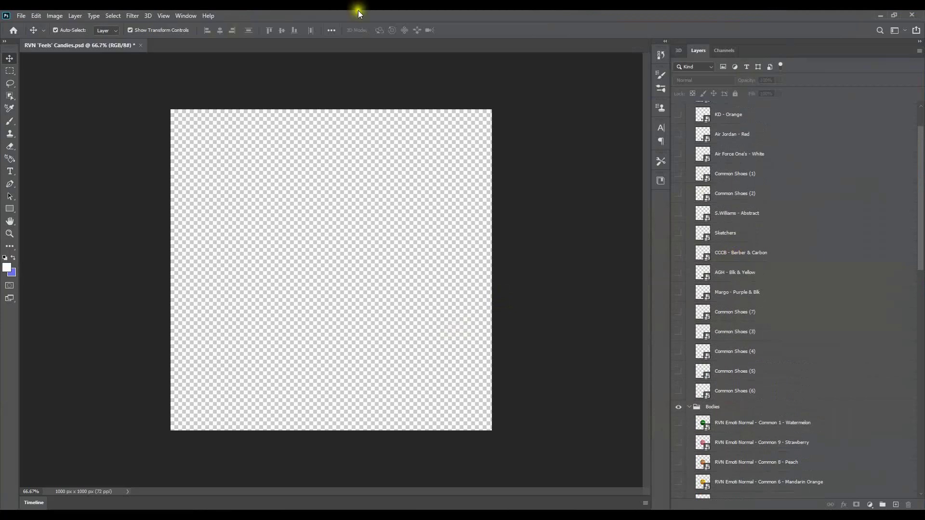
# Step: Preview the Watermelon, Strawberry and Lime body layers of the Normal set one at a time, hiding each after viewing
pyautogui.scroll(2, 736, 190)
pyautogui.scroll(-10, 736, 190)
pyautogui.scroll(-4, 736, 188)
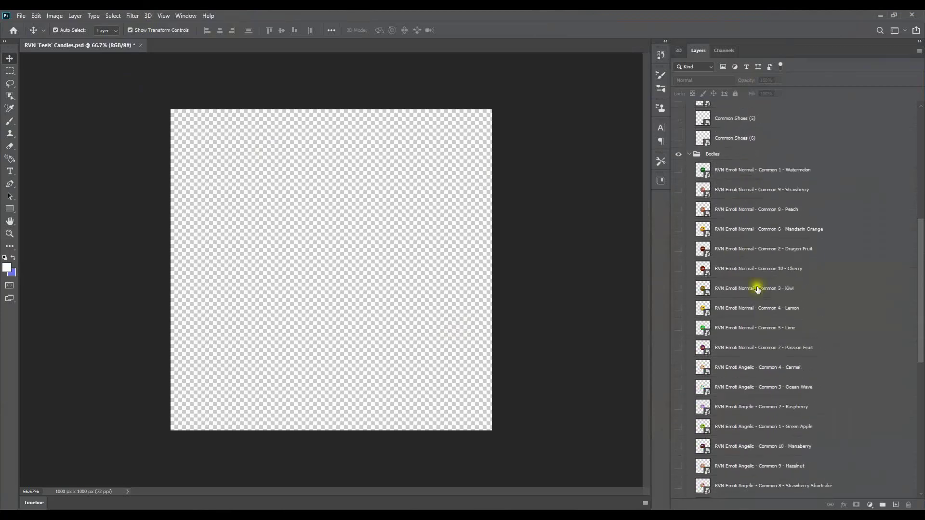
pyautogui.click(679, 171)
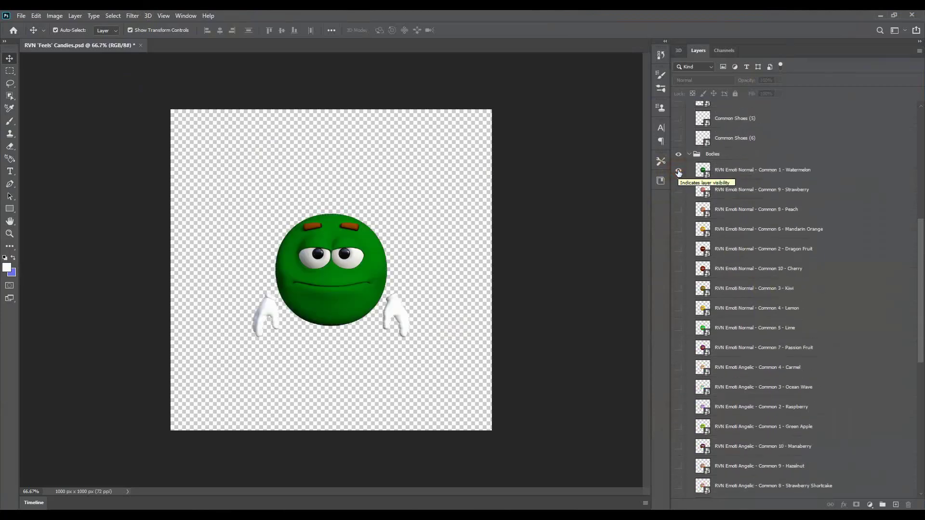
pyautogui.click(679, 171)
pyautogui.click(679, 191)
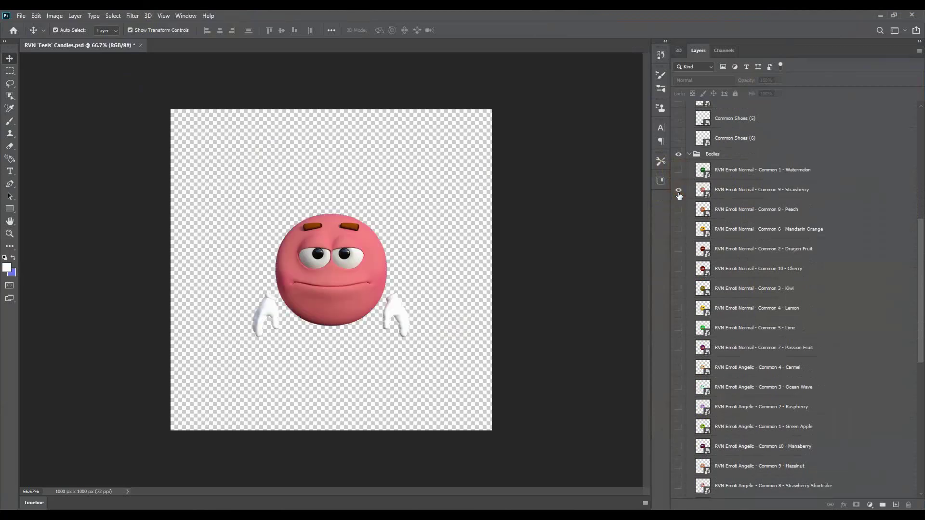
pyautogui.click(679, 191)
pyautogui.click(677, 329)
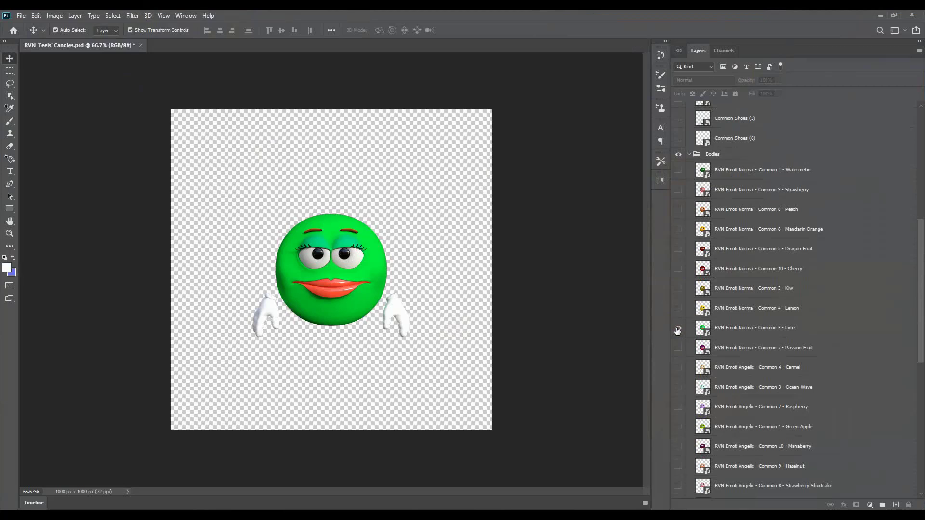
pyautogui.click(678, 329)
# Step: Preview individual bodies from the Angelic set by briefly toggling their layer visibility
pyautogui.scroll(-1, 684, 376)
pyautogui.click(681, 391)
pyautogui.click(681, 390)
pyautogui.click(678, 391)
pyautogui.click(678, 333)
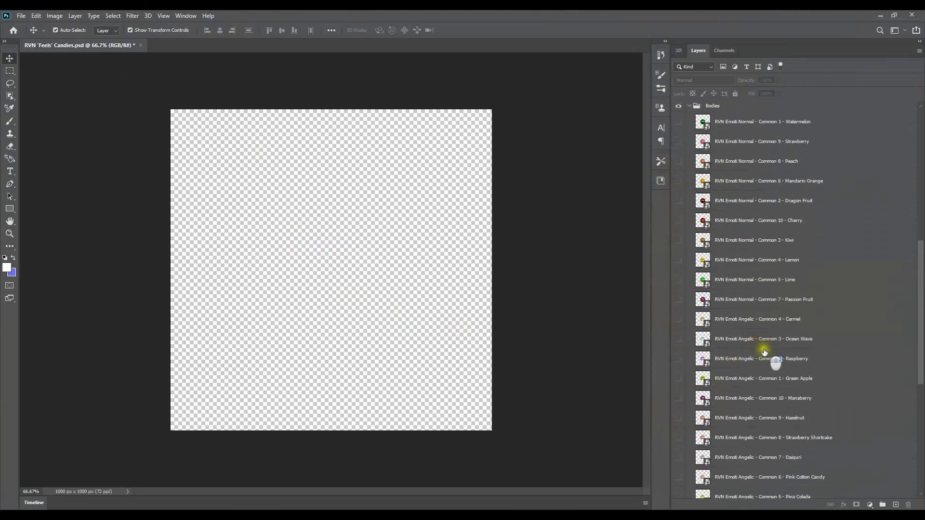
# Step: Preview the Hungover Common 6 - Watermelon Gin, Daiquiri & Devil Spring body, then hide it again
pyautogui.scroll(-5, 769, 362)
pyautogui.scroll(-3, 773, 370)
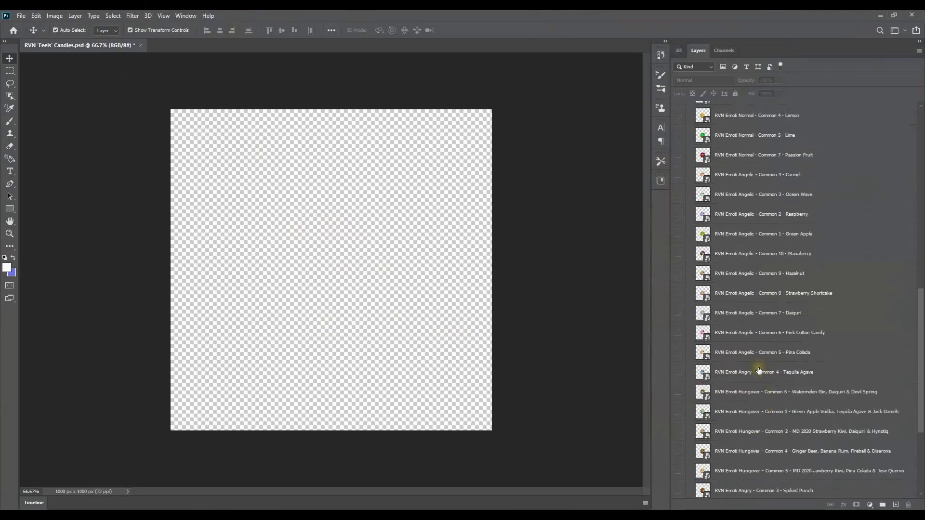
pyautogui.scroll(-4, 759, 370)
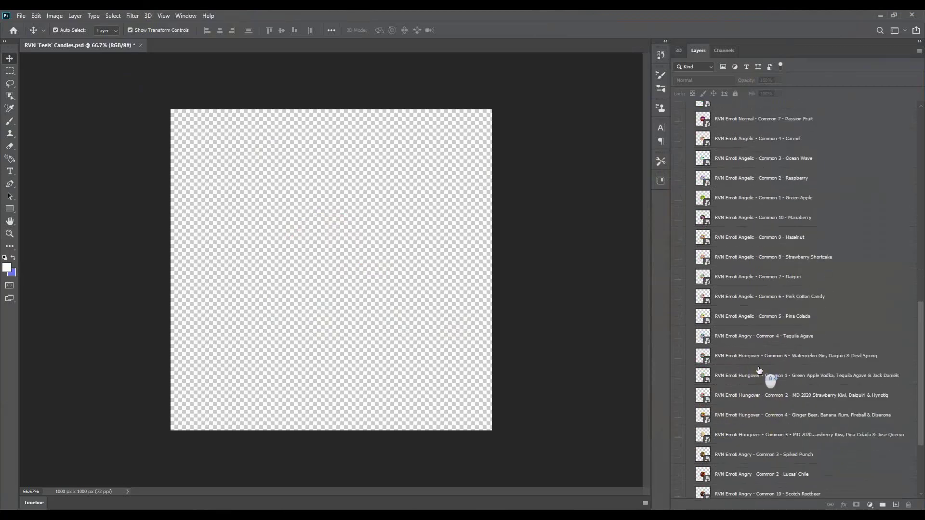
pyautogui.scroll(-2, 725, 265)
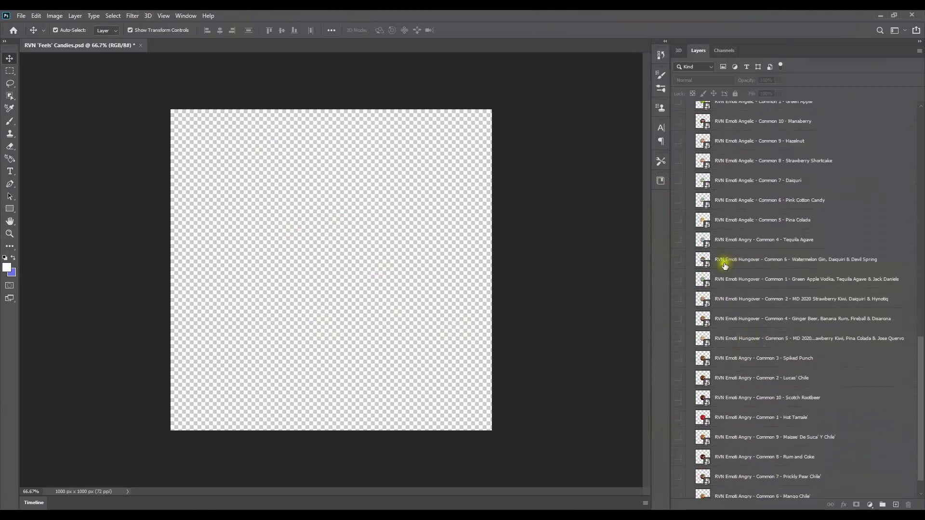
pyautogui.click(677, 262)
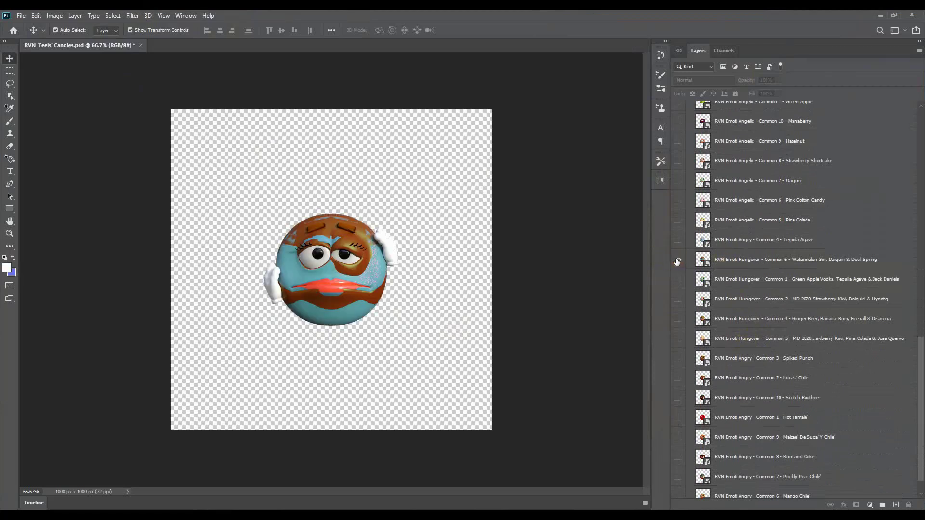
pyautogui.click(677, 260)
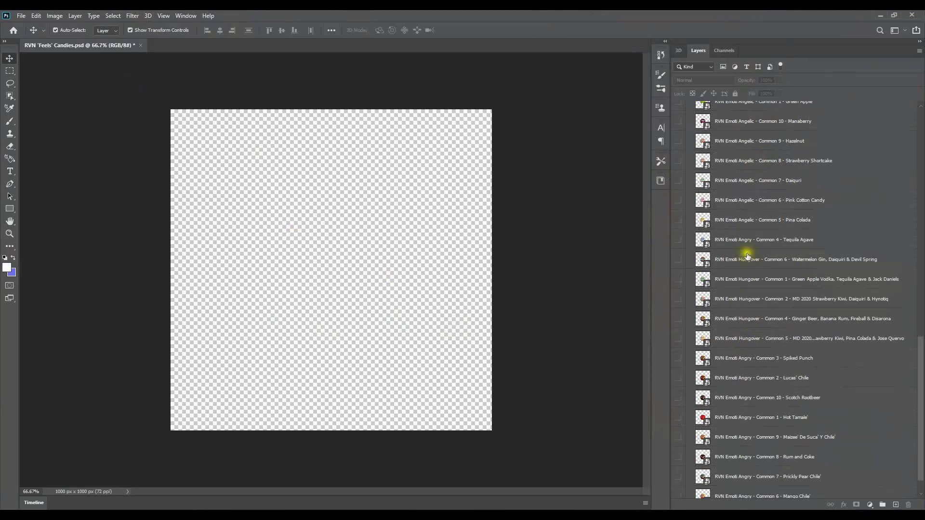
pyautogui.click(678, 260)
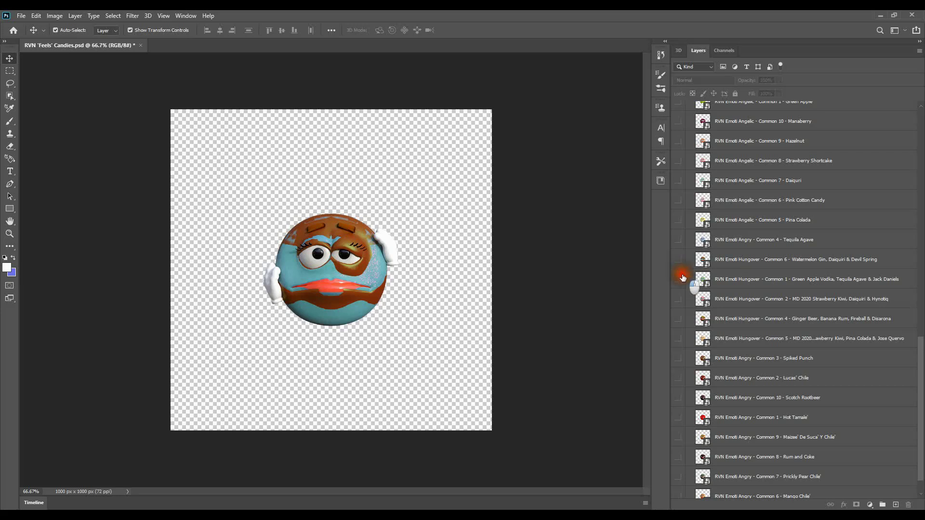
pyautogui.click(679, 262)
# Step: Preview the Hungover Common 1, Common 2, Common 4 and Common 5 bodies in turn, hiding each after viewing
pyautogui.click(679, 279)
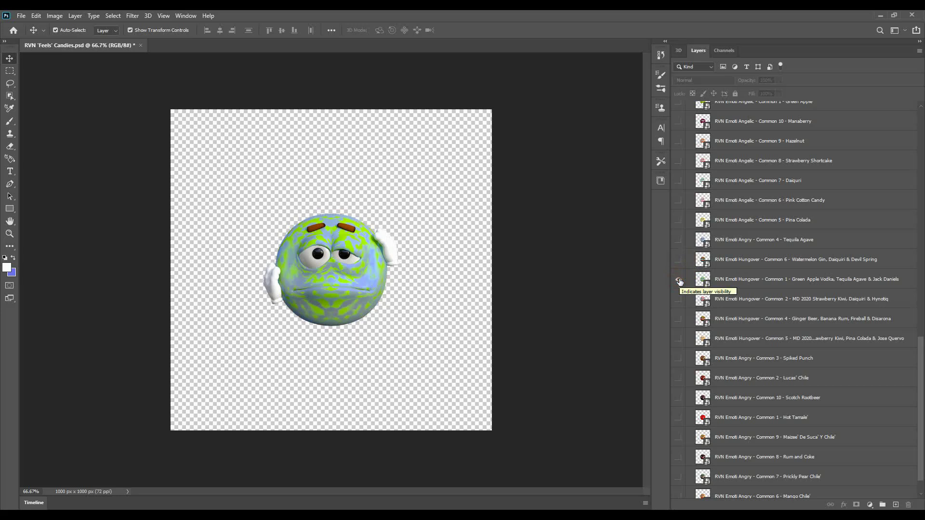
pyautogui.click(679, 280)
pyautogui.click(679, 299)
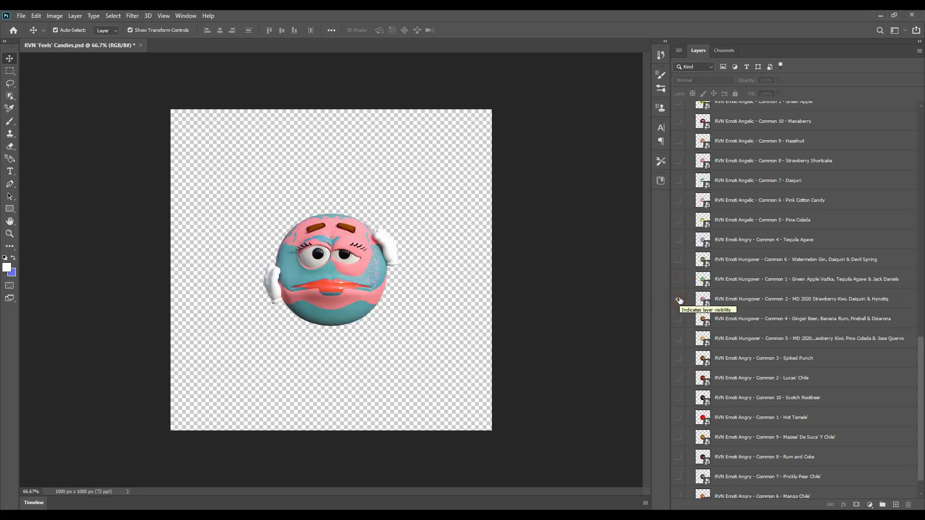
pyautogui.click(679, 299)
pyautogui.click(678, 320)
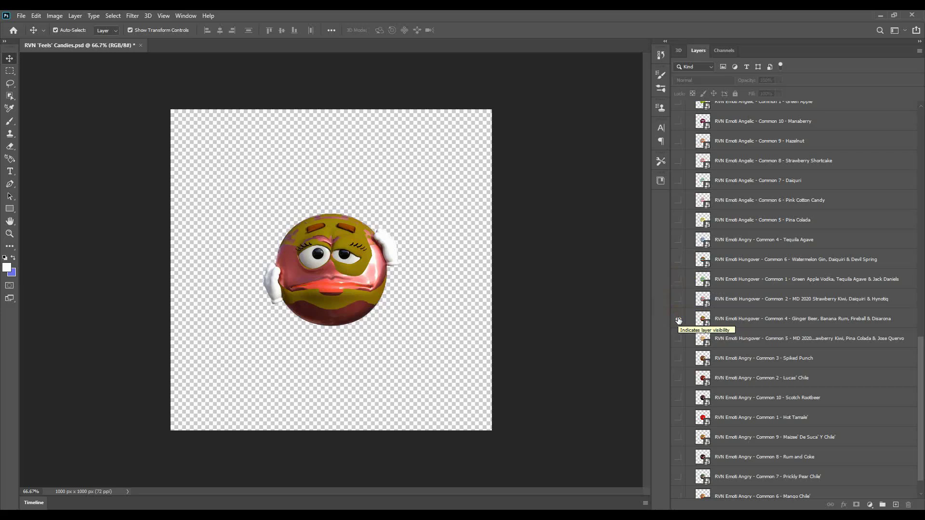
pyautogui.click(678, 320)
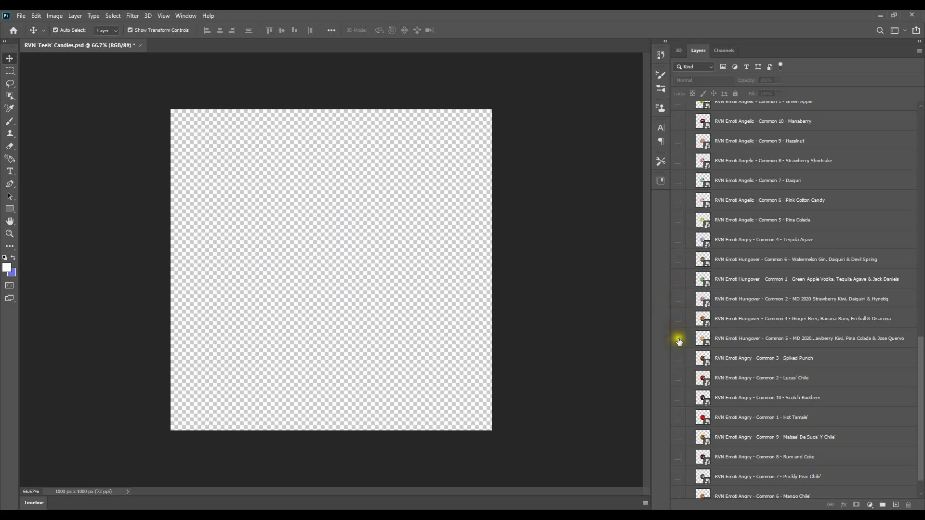
pyautogui.click(678, 340)
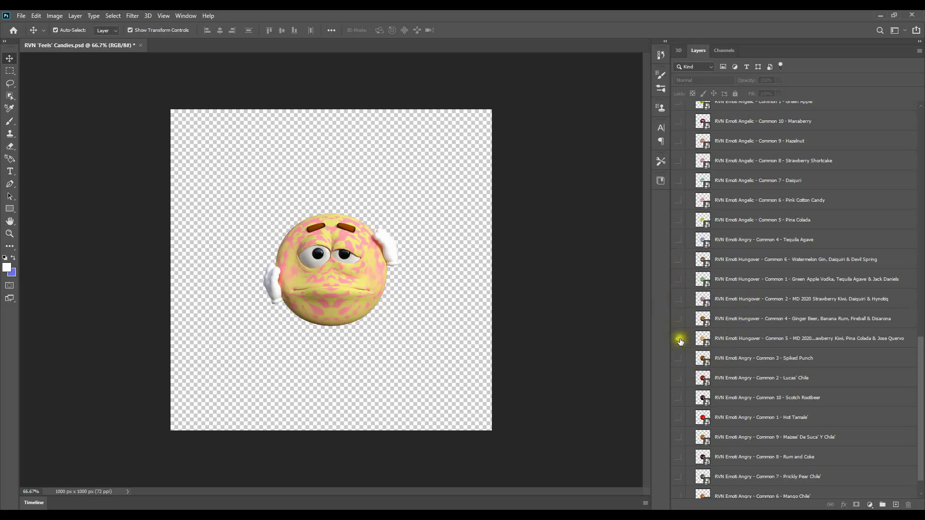
pyautogui.click(677, 359)
# Step: Preview the Angry bodies Spiked Punch, Lucas' Chile and Scotch Rootbeer in turn, hiding each after viewing
pyautogui.click(678, 359)
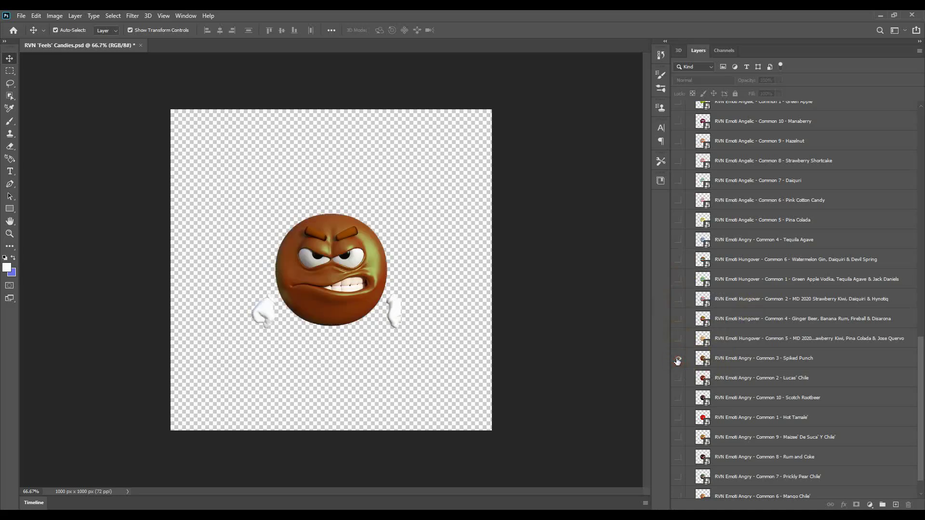
pyautogui.scroll(-1, 797, 358)
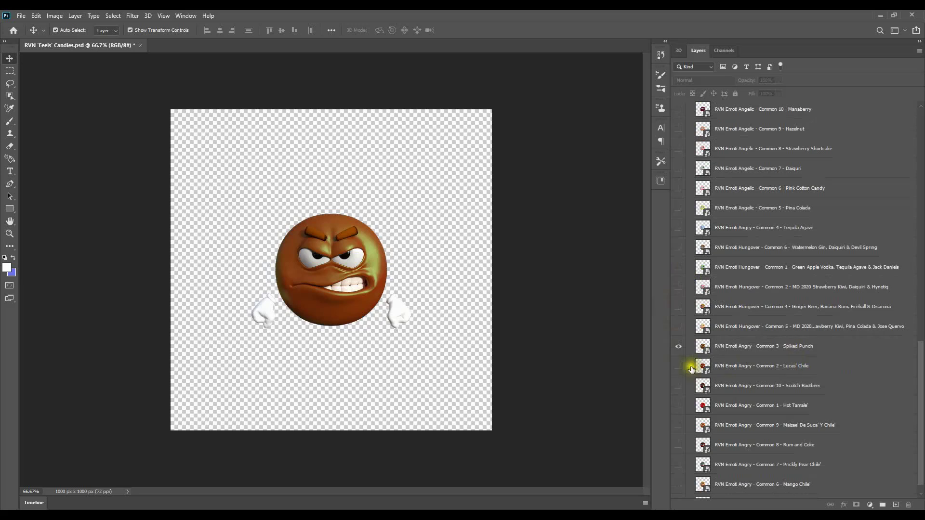
pyautogui.click(679, 367)
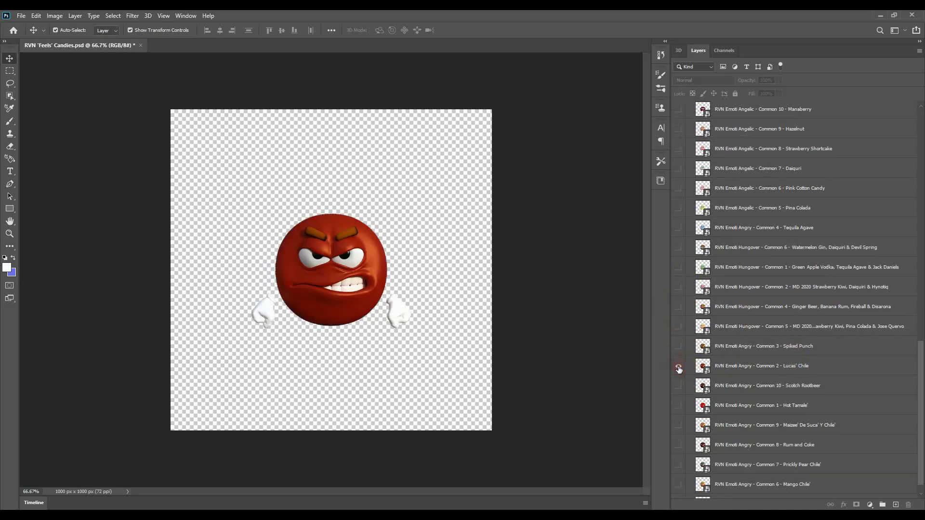
pyautogui.click(679, 367)
pyautogui.click(679, 386)
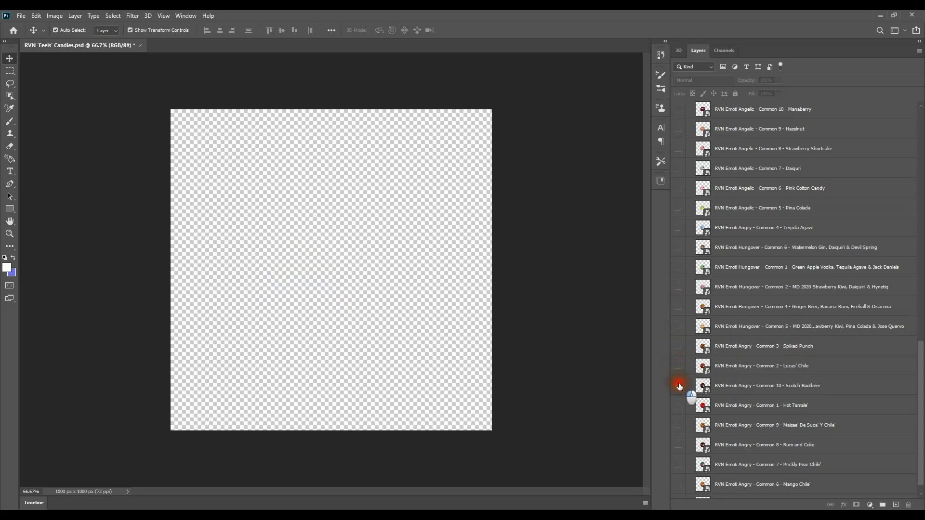
pyautogui.click(679, 386)
# Step: Show and hide the Angry bodies Hot Tamale', Common 9 and Rum and Coke one after another
pyautogui.click(677, 409)
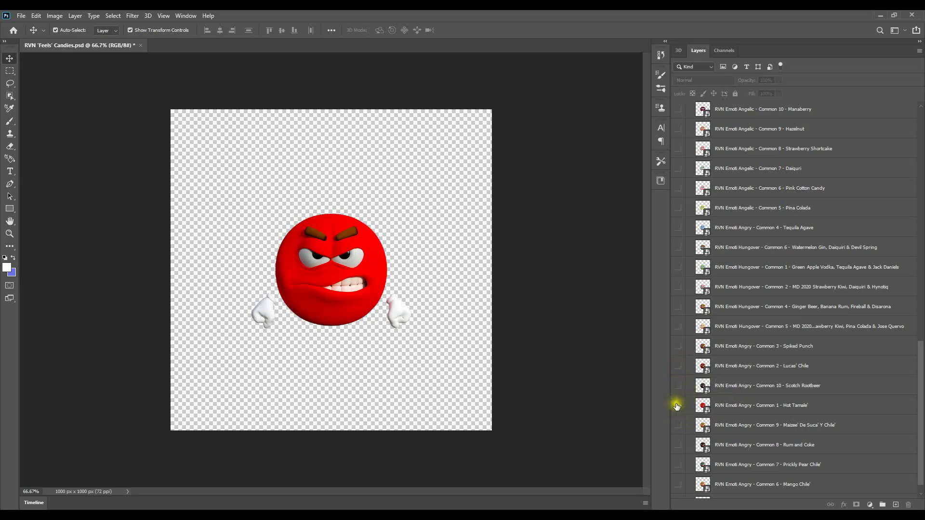
pyautogui.click(677, 405)
pyautogui.click(678, 427)
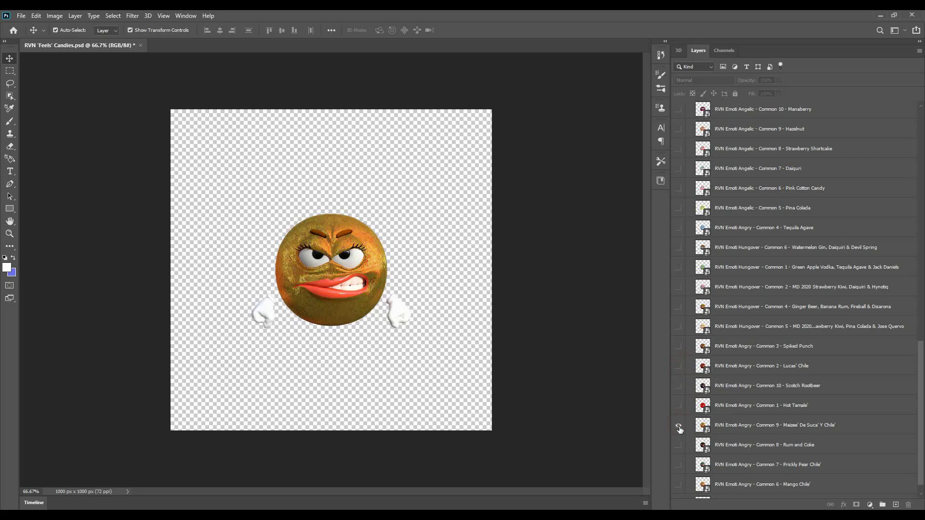
pyautogui.click(678, 426)
pyautogui.click(679, 446)
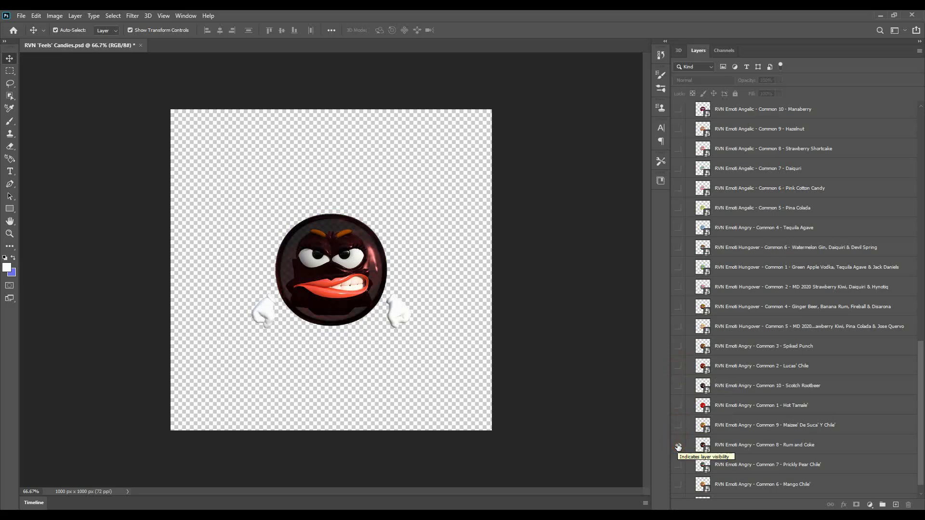
pyautogui.click(678, 446)
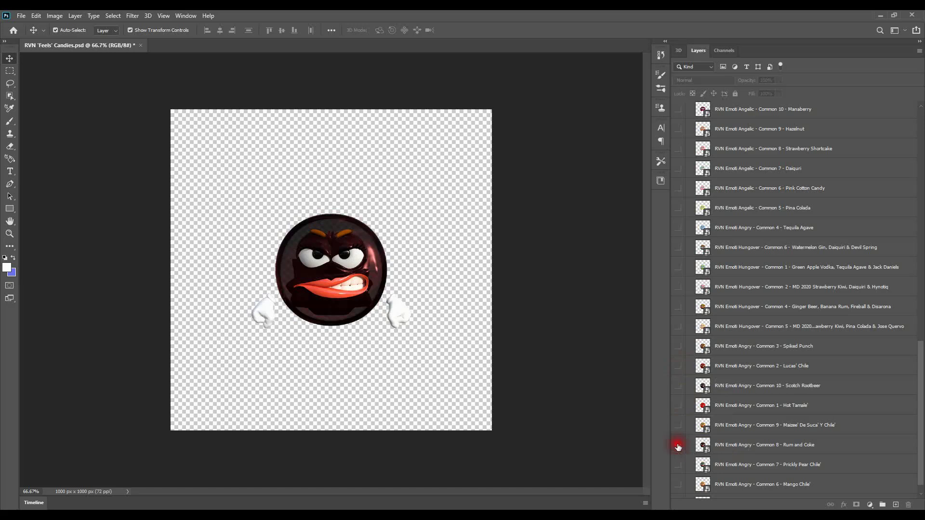
# Step: Show and hide the remaining Angry bodies Prickly Pear Chile', Mango Chile' and Fireball one after another
pyautogui.click(677, 465)
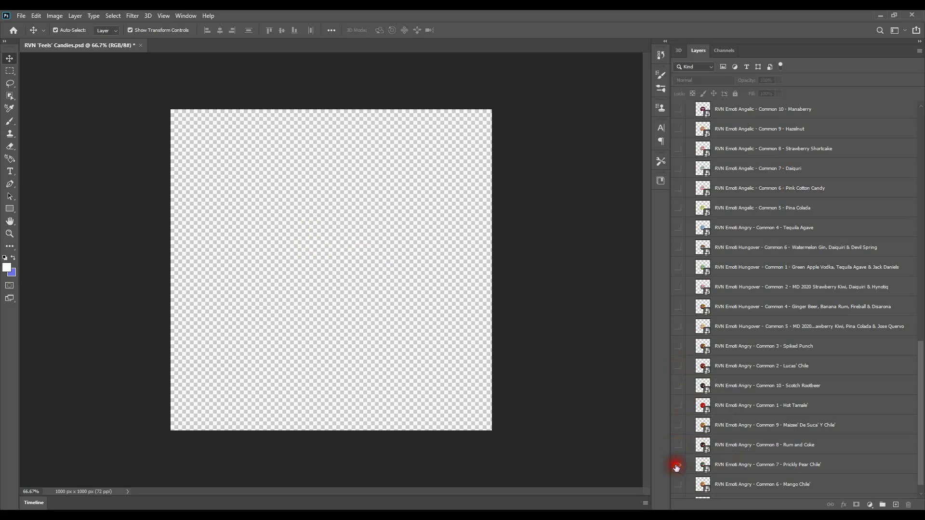
pyautogui.click(676, 466)
pyautogui.click(679, 485)
pyautogui.click(679, 486)
pyautogui.scroll(-1, 775, 389)
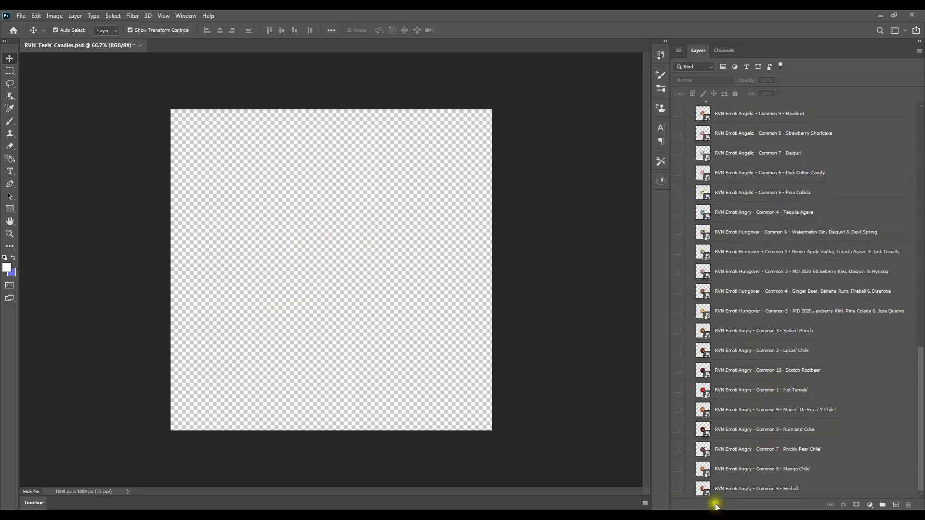
pyautogui.click(678, 490)
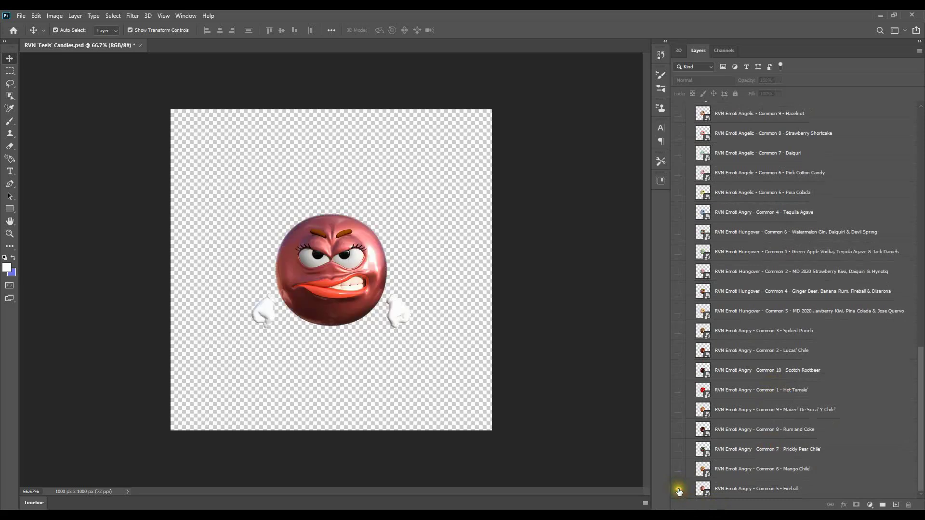
pyautogui.click(678, 490)
# Step: Return to the Shoes - Common group and preview Common Shoes (6) and Common Shoes (5), hiding each after viewing
pyautogui.scroll(8, 777, 251)
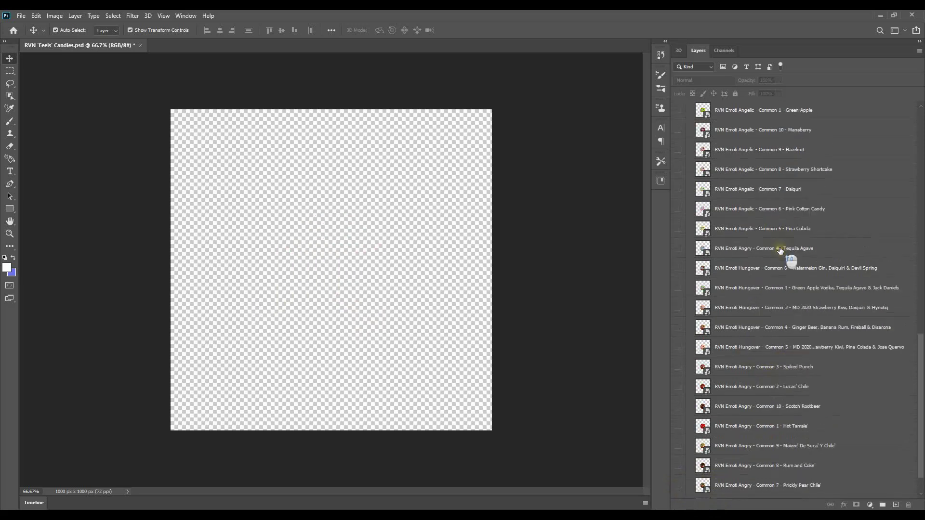
pyautogui.scroll(10, 777, 251)
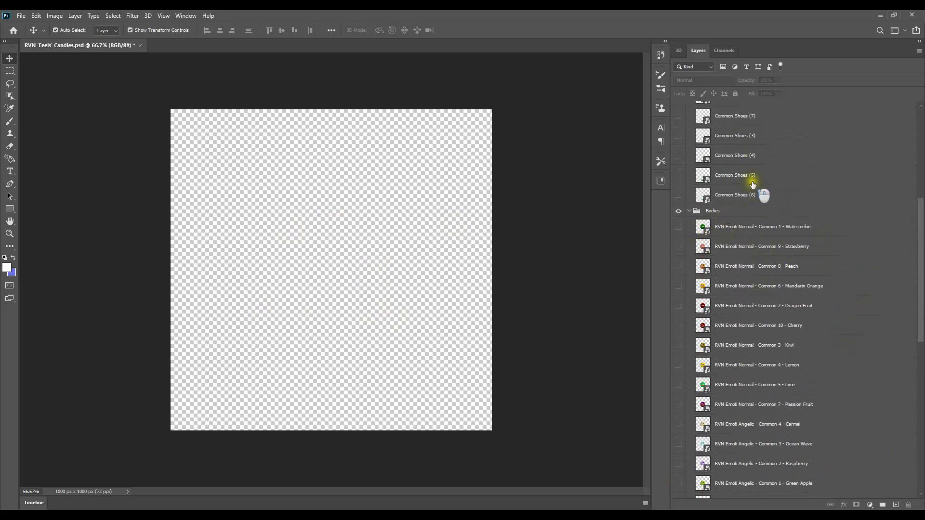
pyautogui.scroll(8, 756, 187)
pyautogui.scroll(4, 754, 183)
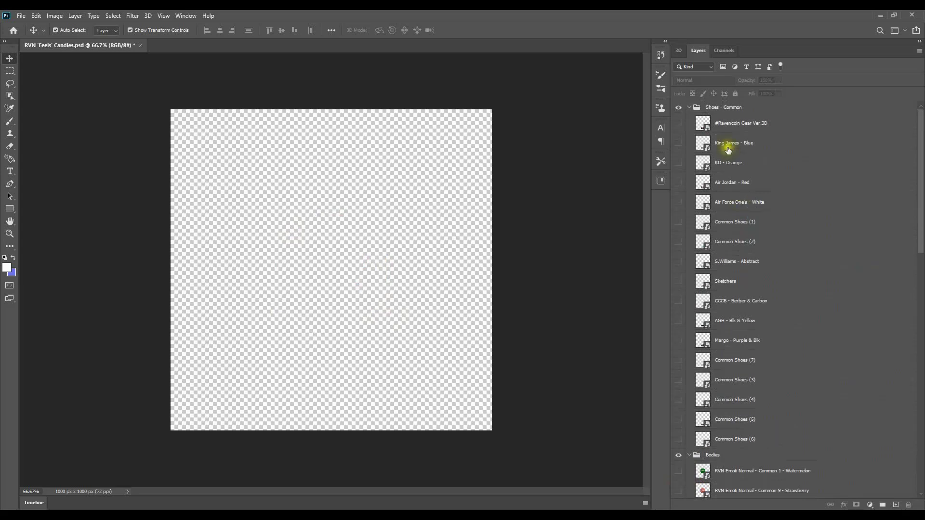
pyautogui.scroll(-1, 721, 313)
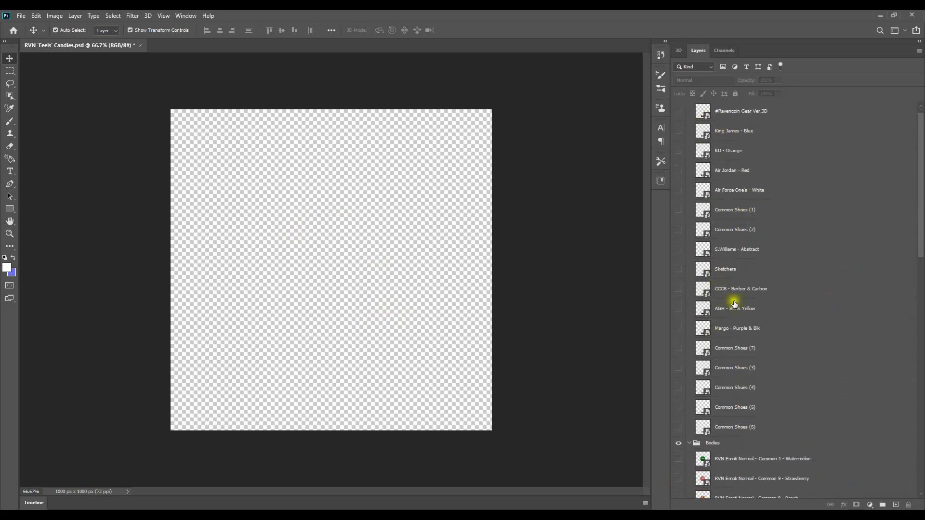
pyautogui.click(678, 428)
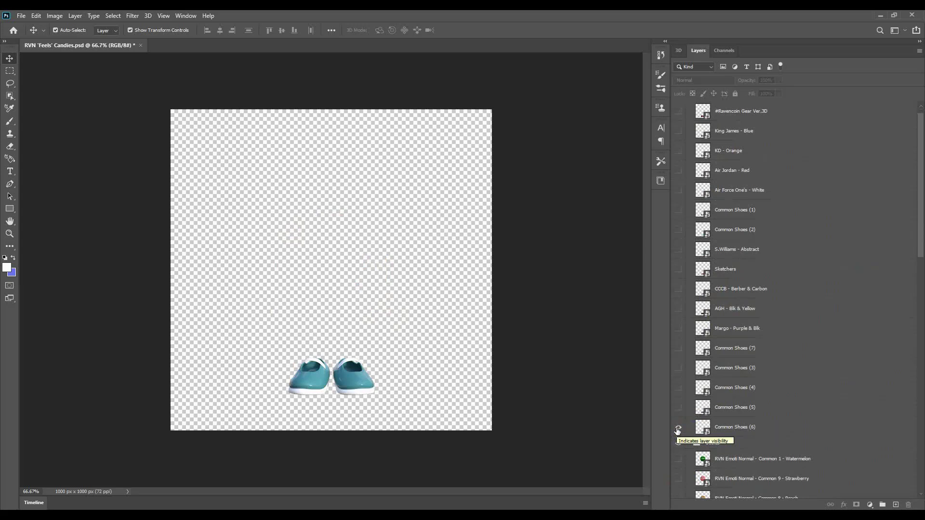
pyautogui.click(680, 429)
pyautogui.click(679, 407)
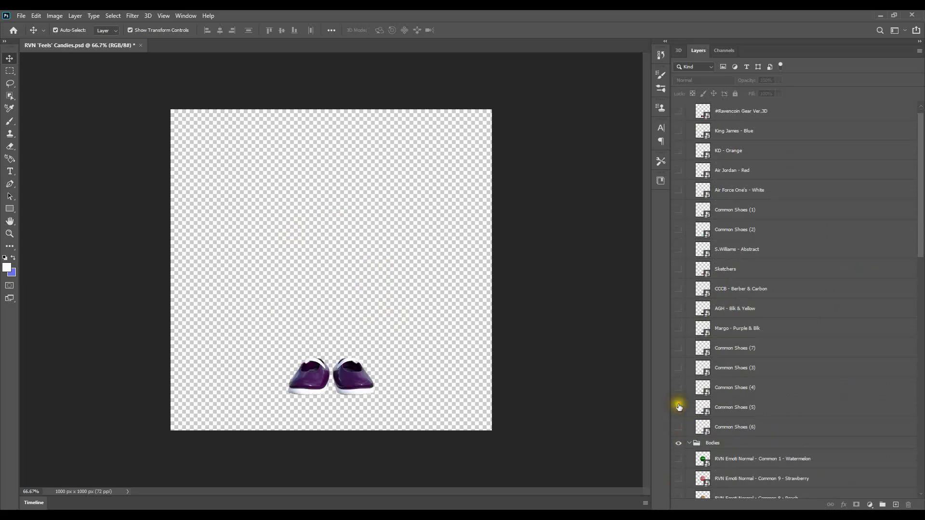
pyautogui.click(679, 405)
# Step: Preview Common Shoes (4), Common Shoes (3) and Common Shoes (7) in turn, hiding each after viewing
pyautogui.click(678, 388)
pyautogui.click(678, 388)
pyautogui.click(678, 369)
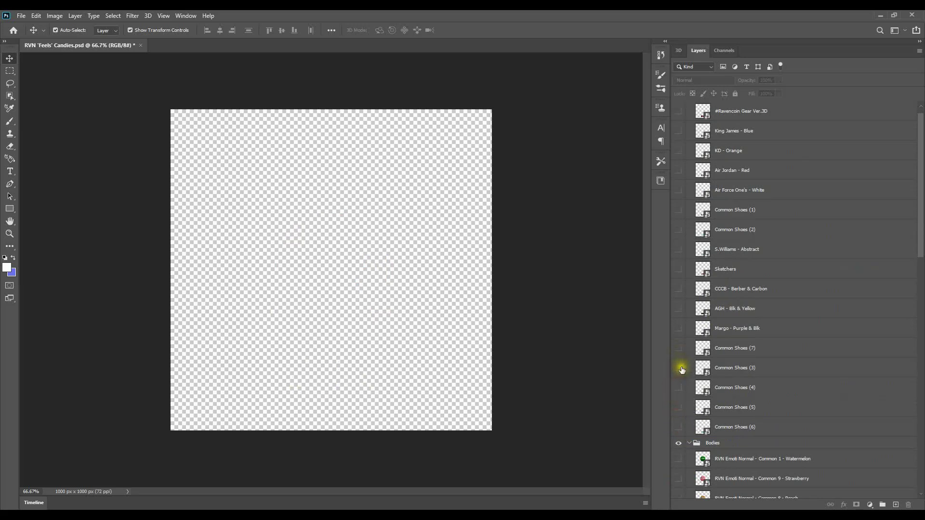
pyautogui.click(679, 368)
pyautogui.click(679, 349)
pyautogui.click(679, 349)
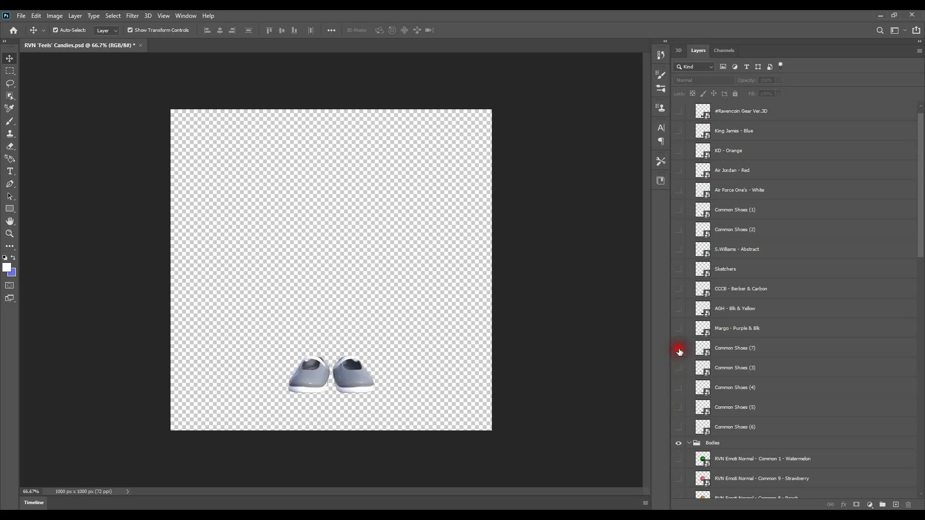
# Step: Preview the Margo - Purple & Blk and AGH - Blk & Yellow shoes in turn, hiding each after viewing
pyautogui.click(680, 328)
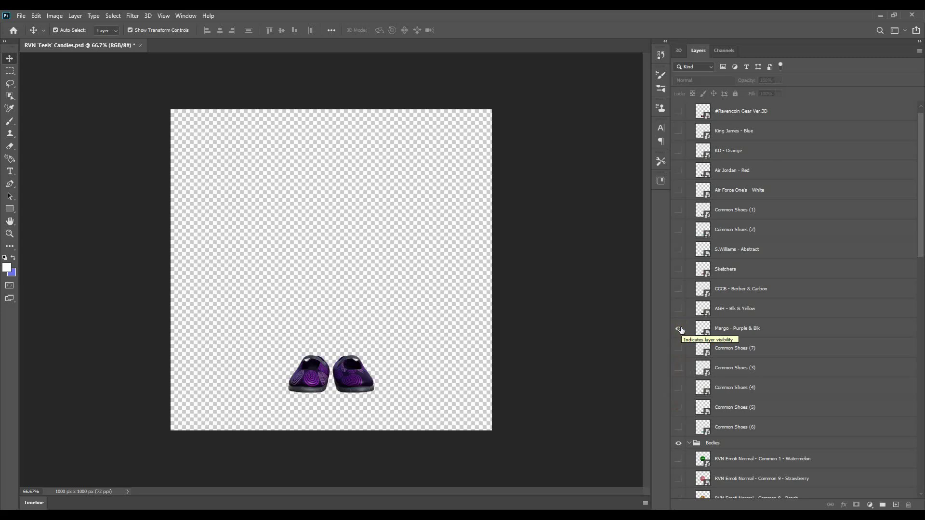
pyautogui.click(679, 329)
pyautogui.click(678, 314)
pyautogui.click(678, 311)
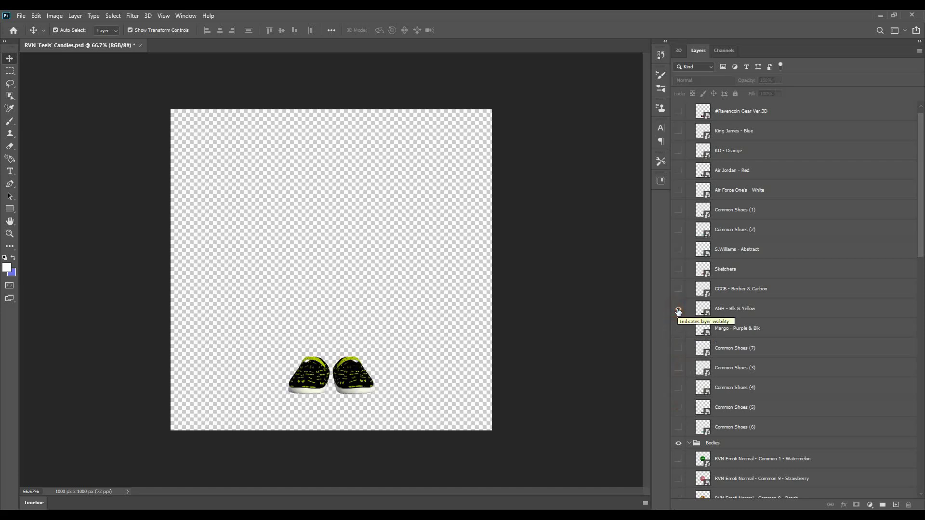
pyautogui.click(678, 311)
# Step: Show and hide the CCCB - Berber & Carbon and Skatchers shoes one after another
pyautogui.click(677, 291)
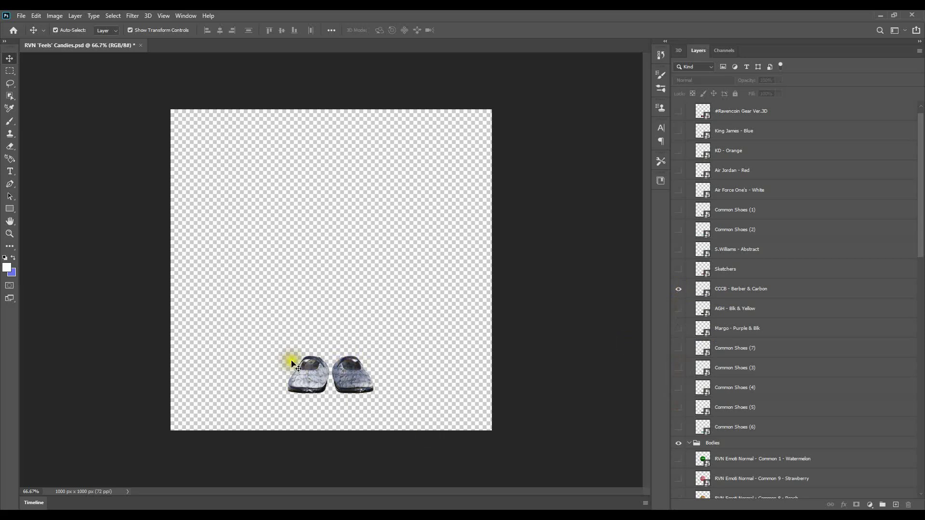
pyautogui.click(676, 273)
pyautogui.click(678, 273)
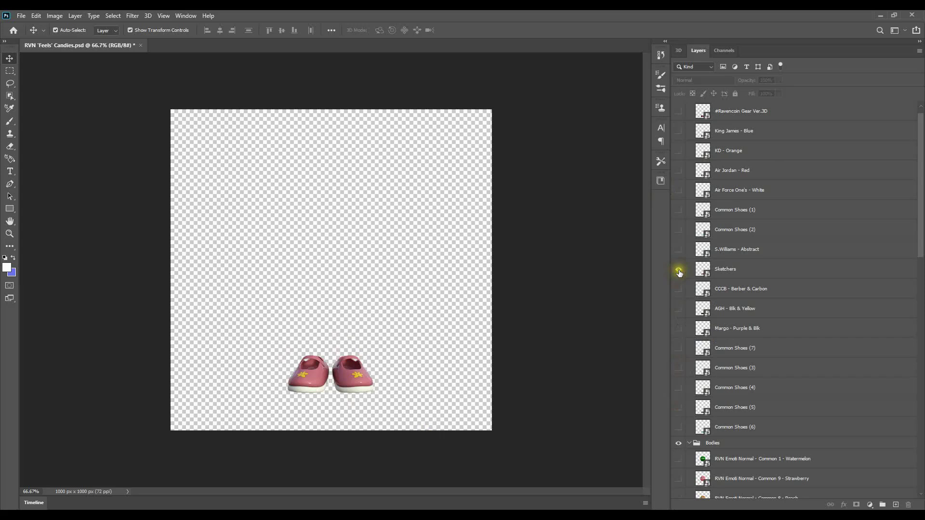
pyautogui.click(679, 271)
# Step: Preview S.Williams - Abstract, Common Shoes (2) and Common Shoes (1) in turn, hiding each after viewing
pyautogui.click(680, 252)
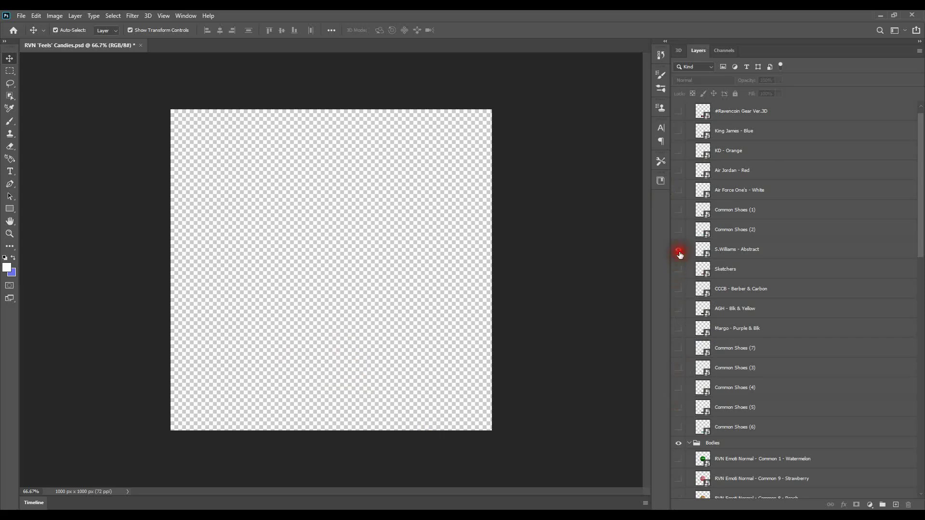
pyautogui.click(679, 251)
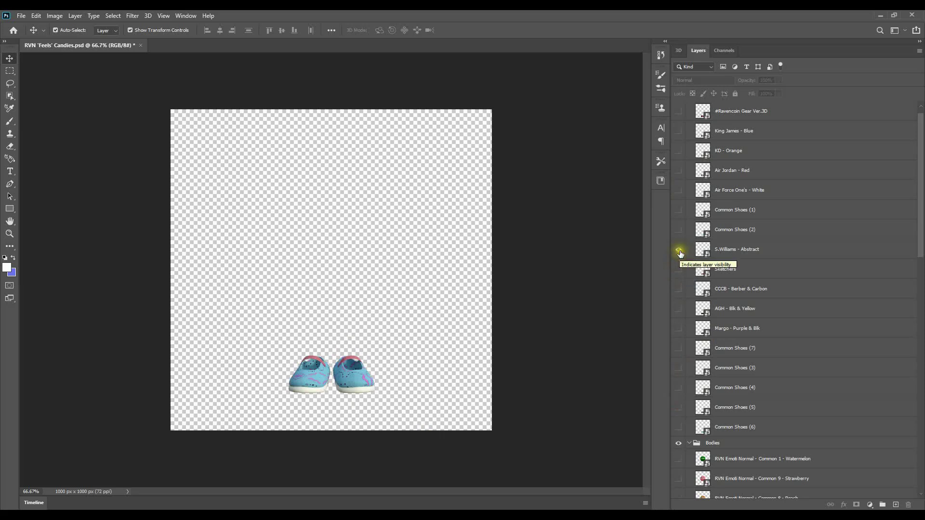
pyautogui.click(679, 251)
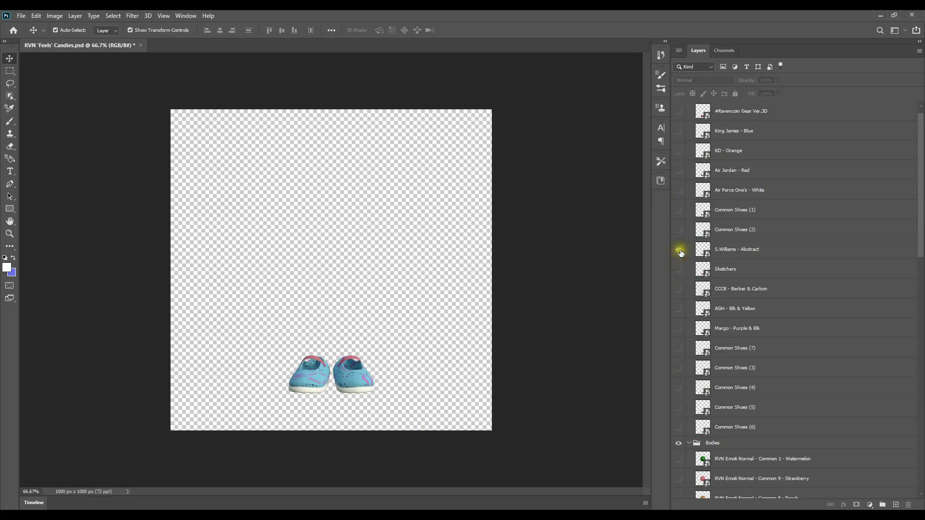
pyautogui.click(677, 247)
pyautogui.click(678, 233)
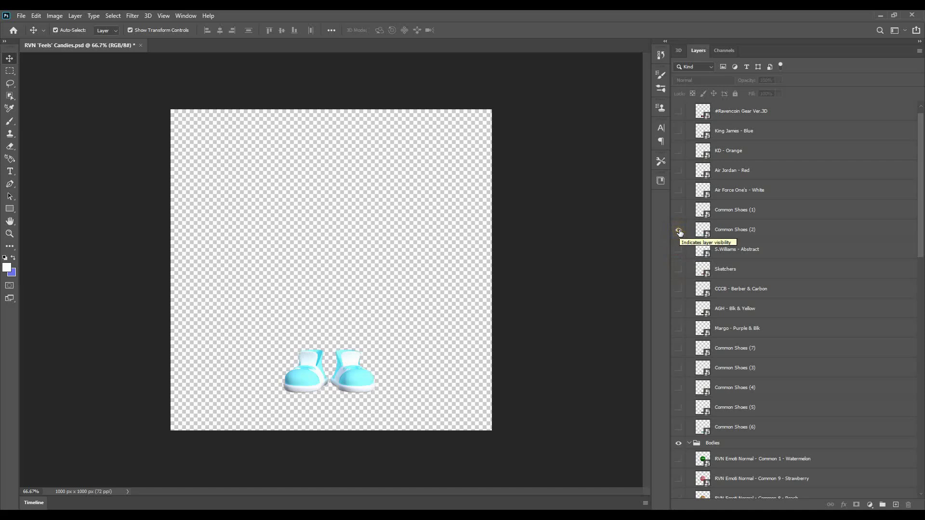
pyautogui.click(679, 231)
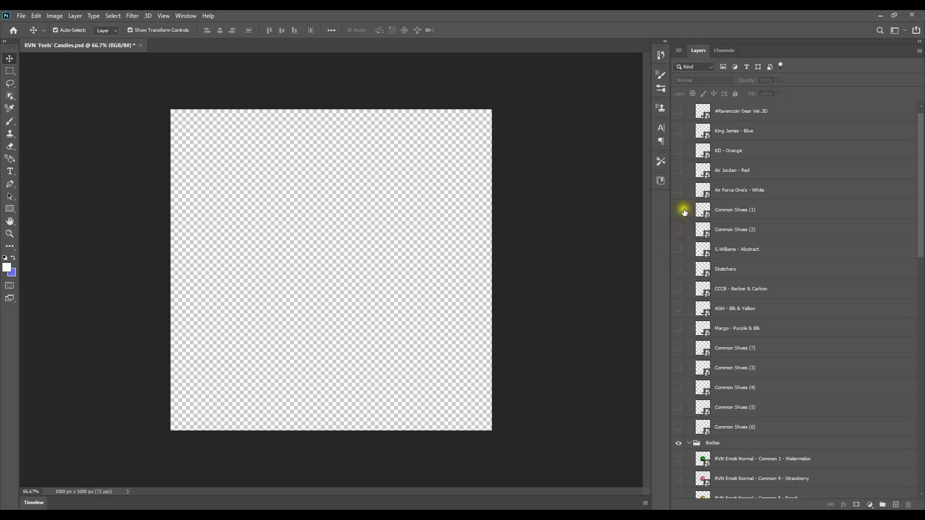
pyautogui.click(679, 211)
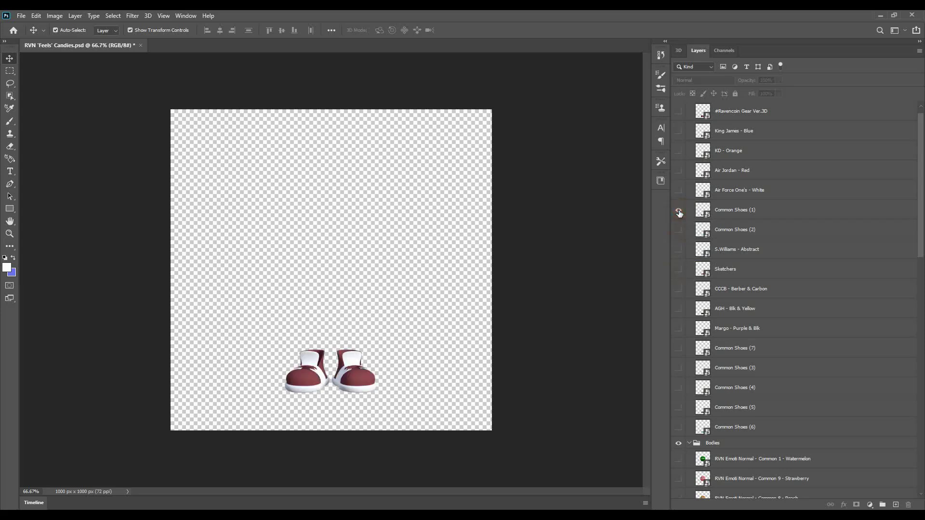
pyautogui.click(679, 211)
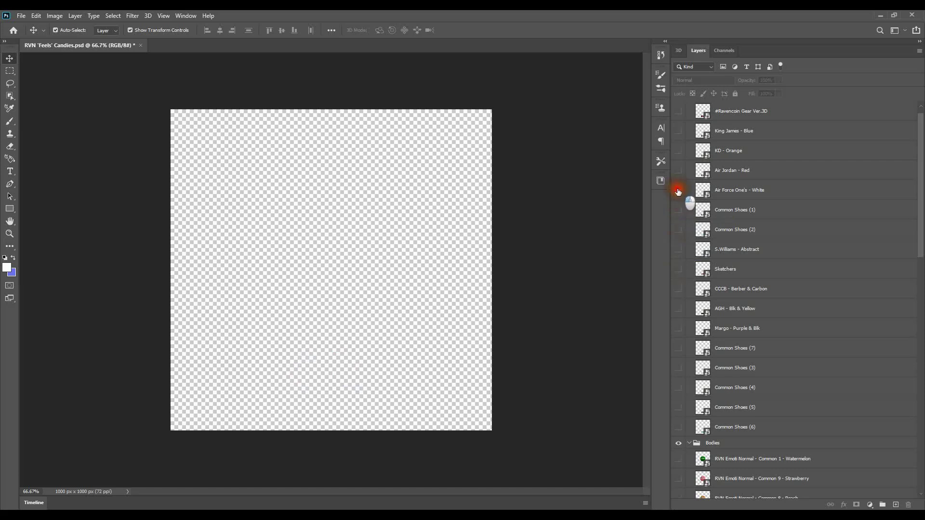
# Step: Show and hide the Air Force One's - White and Air Jordan - Red shoes one after another
pyautogui.click(678, 190)
pyautogui.click(679, 192)
pyautogui.click(679, 191)
pyautogui.click(678, 172)
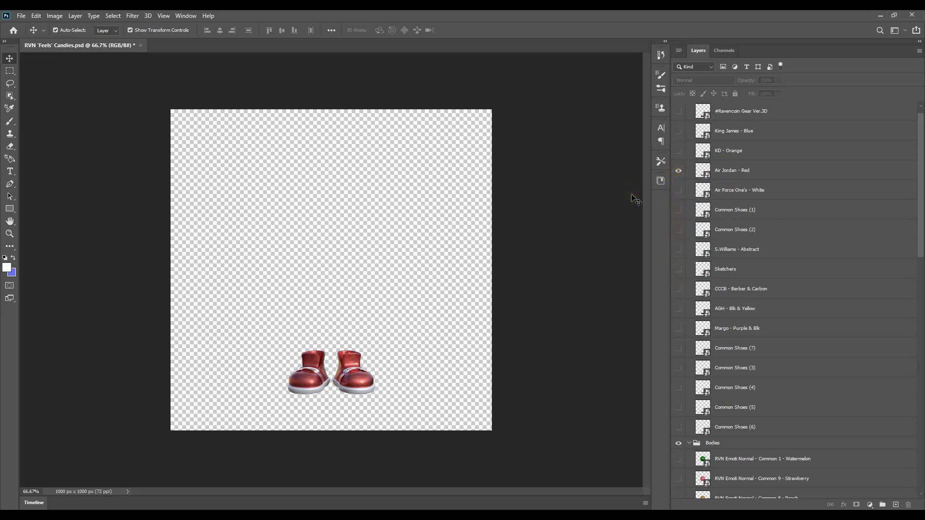
pyautogui.click(654, 142)
pyautogui.click(678, 170)
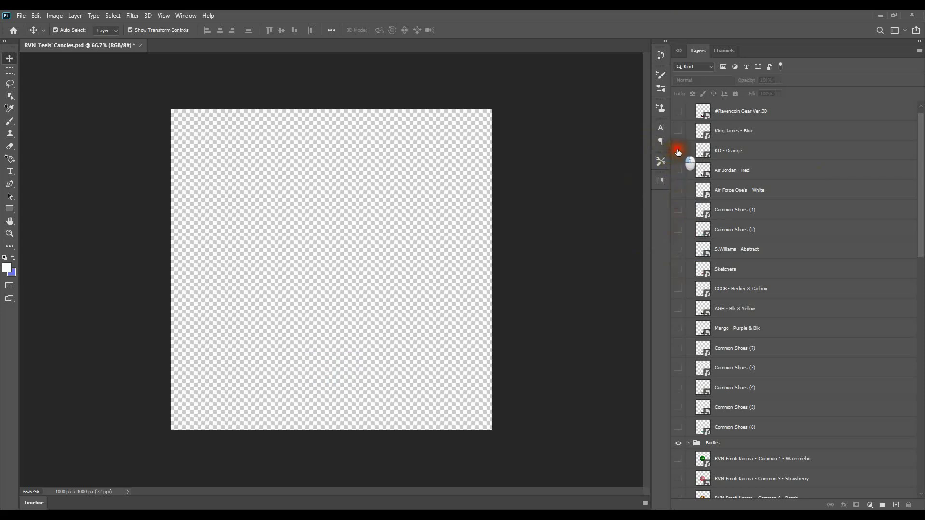
# Step: Preview the KD - Orange shoes on the canvas and hide them after viewing
pyautogui.click(678, 151)
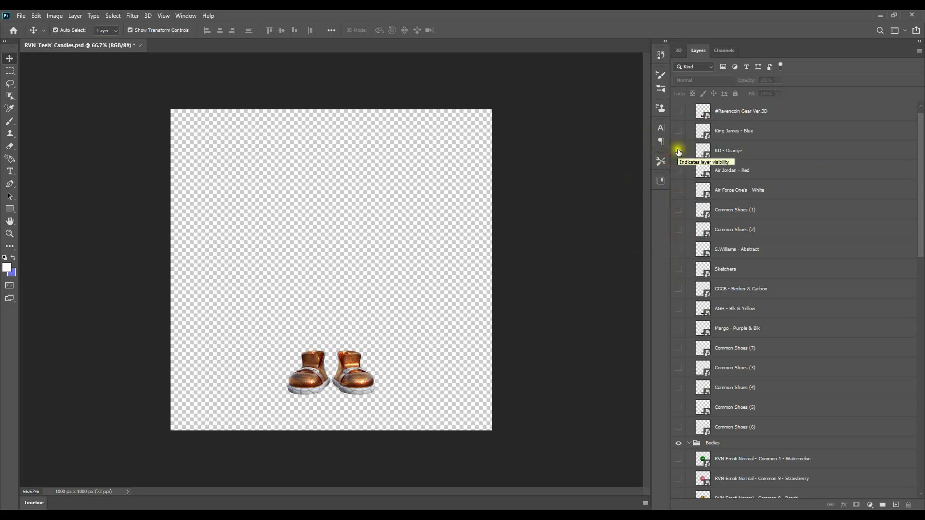
pyautogui.click(679, 152)
pyautogui.click(680, 150)
pyautogui.click(680, 150)
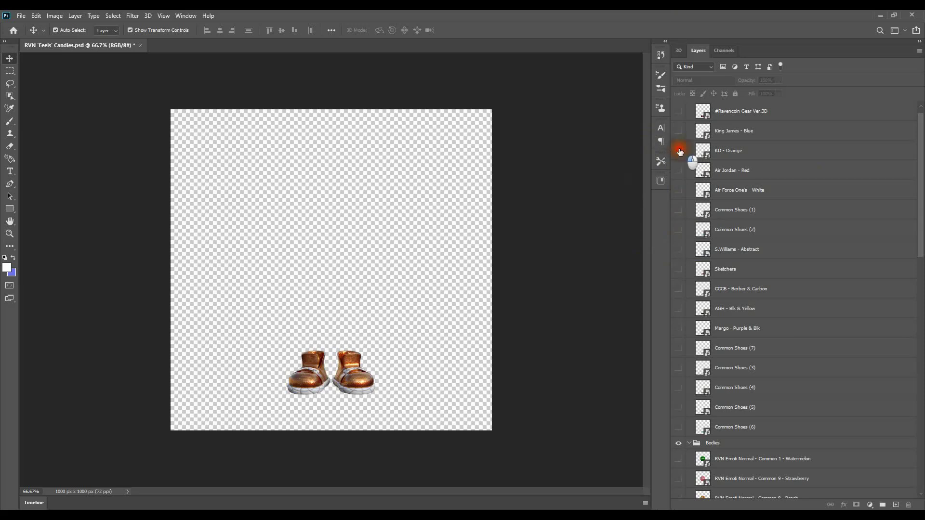
# Step: Preview the King James - Blue shoes, hide them, and show the #Ravencoin Gear Ver.3D shoes
pyautogui.click(679, 131)
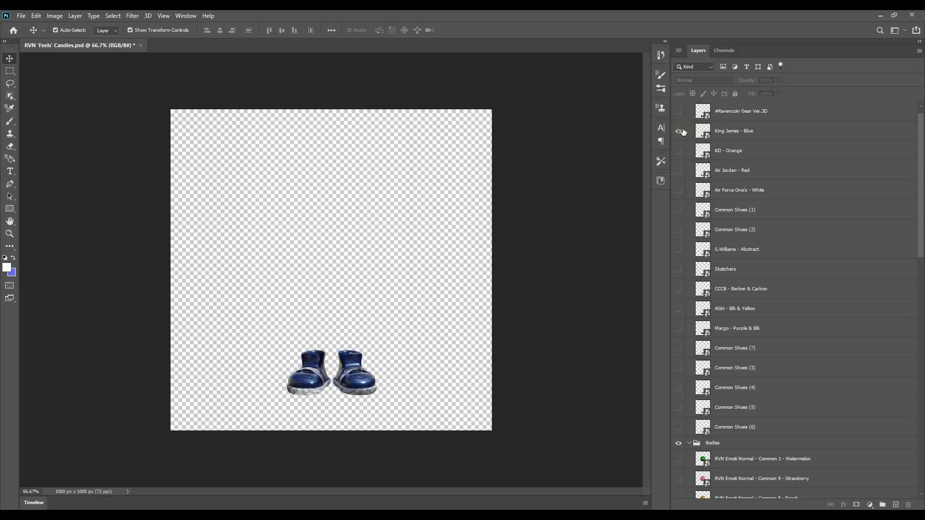
pyautogui.click(679, 131)
pyautogui.click(682, 133)
pyautogui.click(682, 133)
pyautogui.moveTo(682, 133); pyautogui.dragTo(679, 115)
pyautogui.click(679, 114)
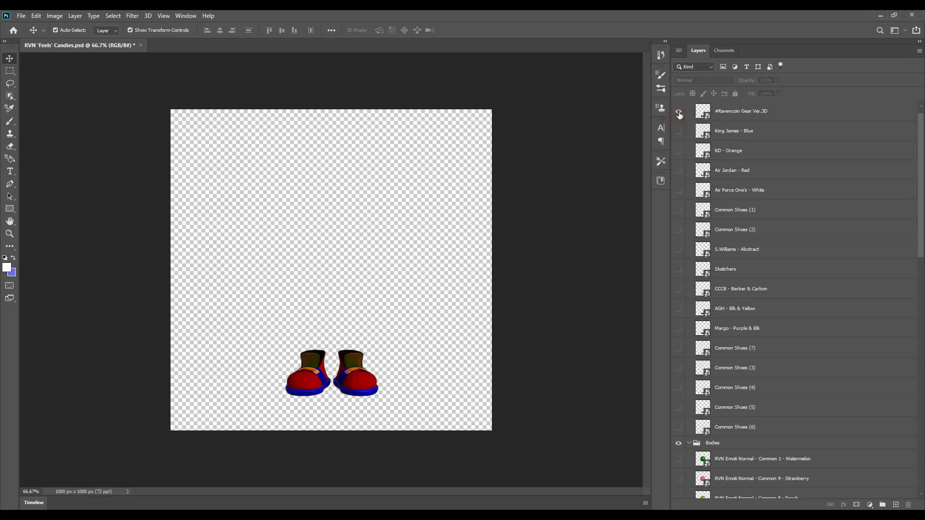